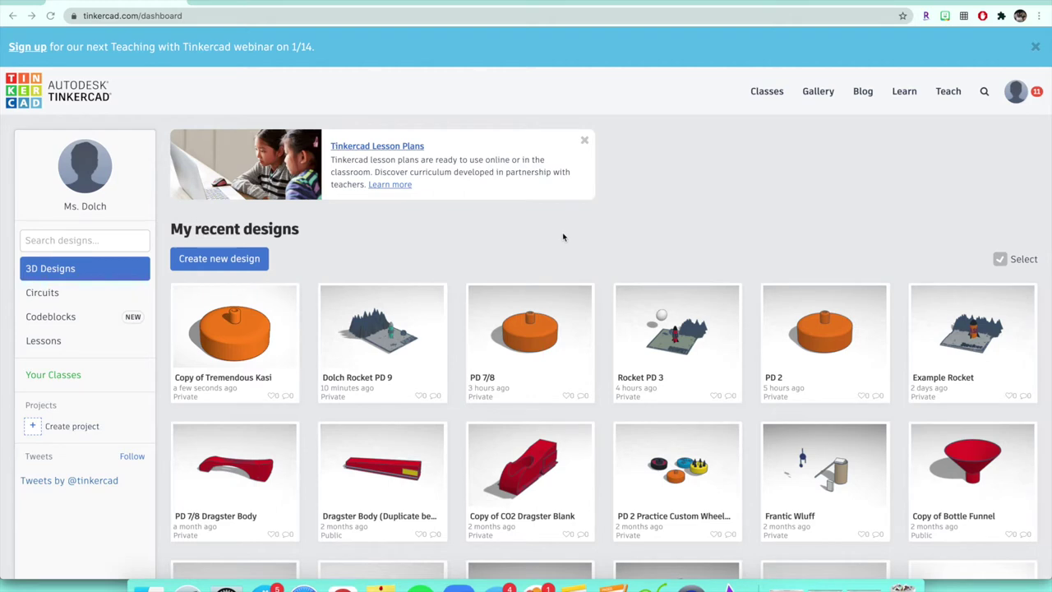
Duplicate the "PD 7/8" wheel design from the recent designs and open the copy.
{"action": "mouse_move", "coordinate": [523, 344]}
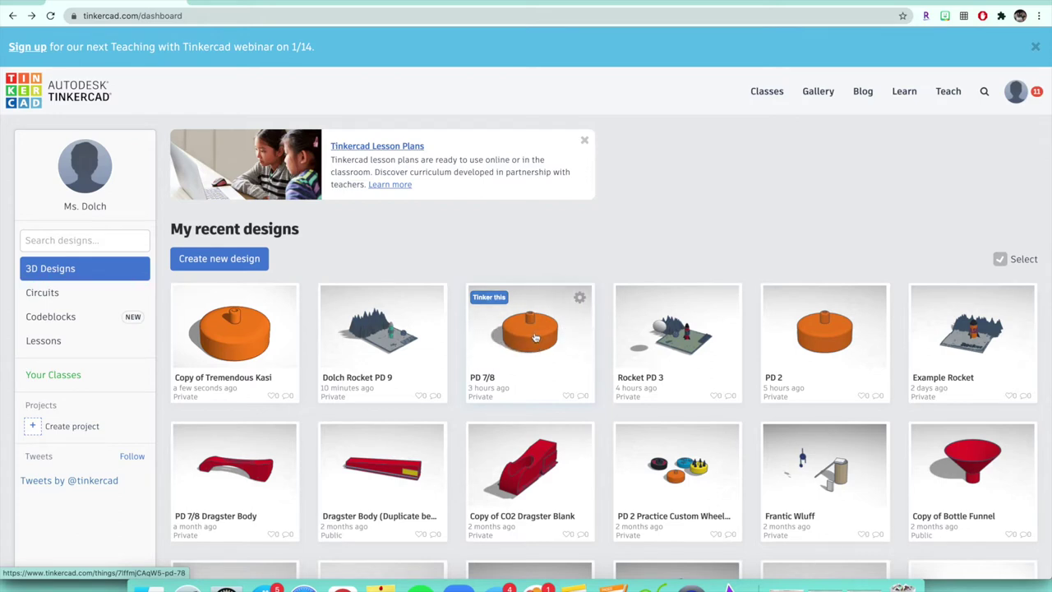
{"action": "left_click", "coordinate": [579, 301]}
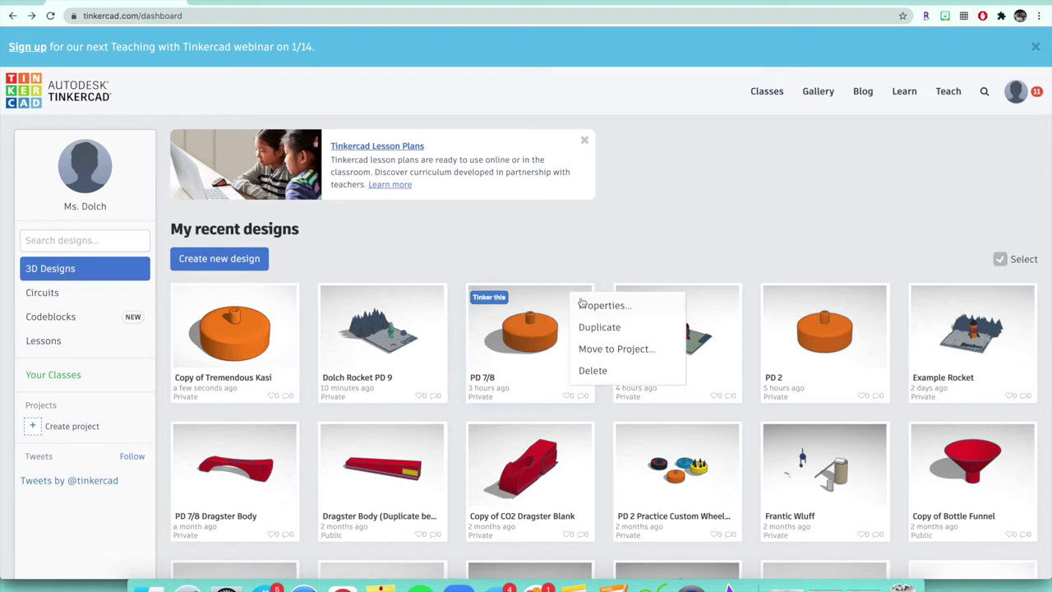
{"action": "left_click", "coordinate": [627, 335]}
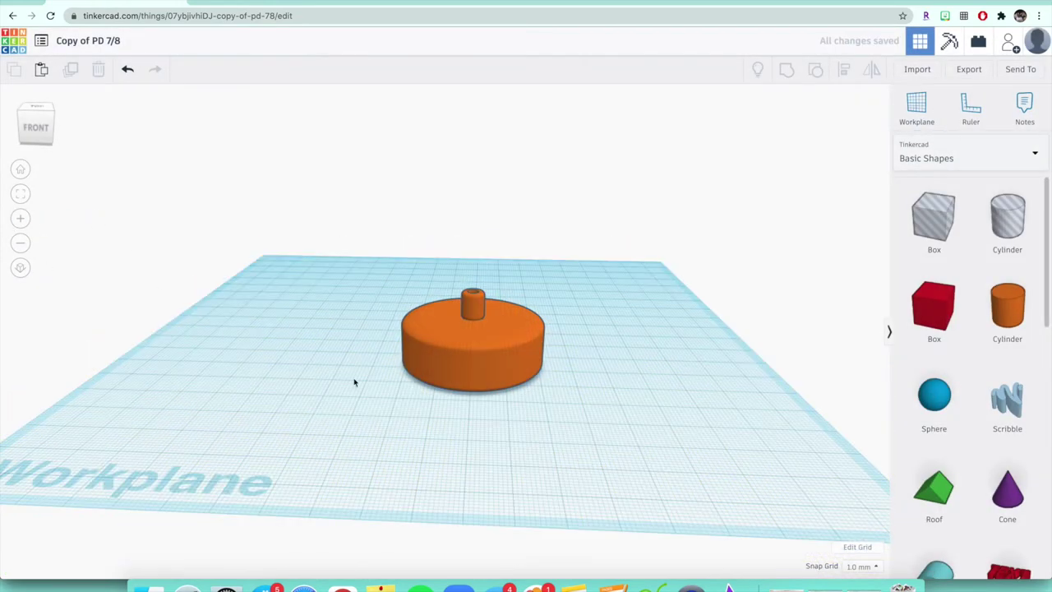
{"action": "left_click", "coordinate": [888, 332]}
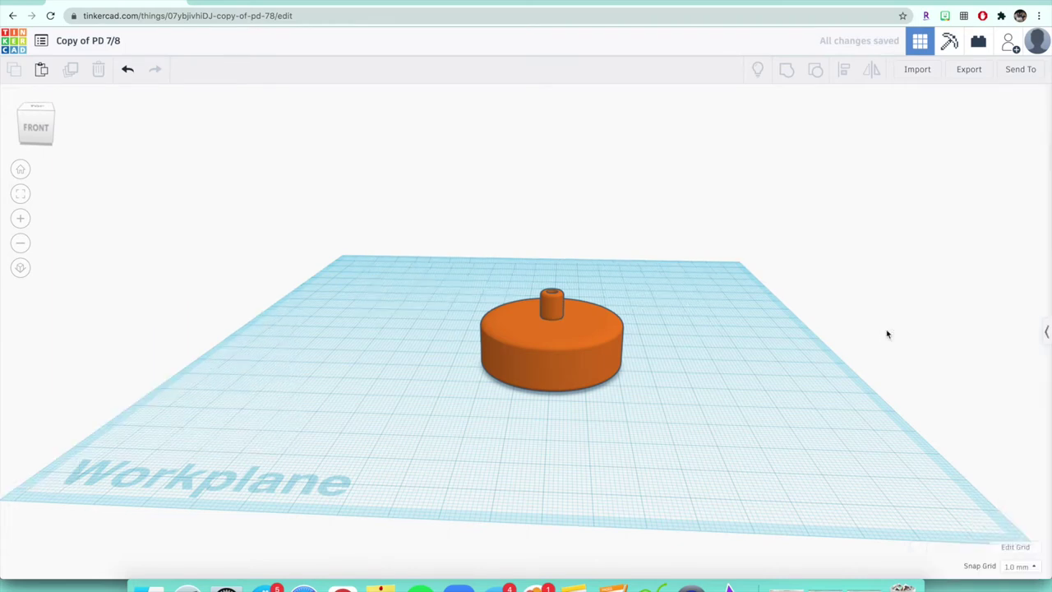
{"action": "left_click", "coordinate": [1047, 333]}
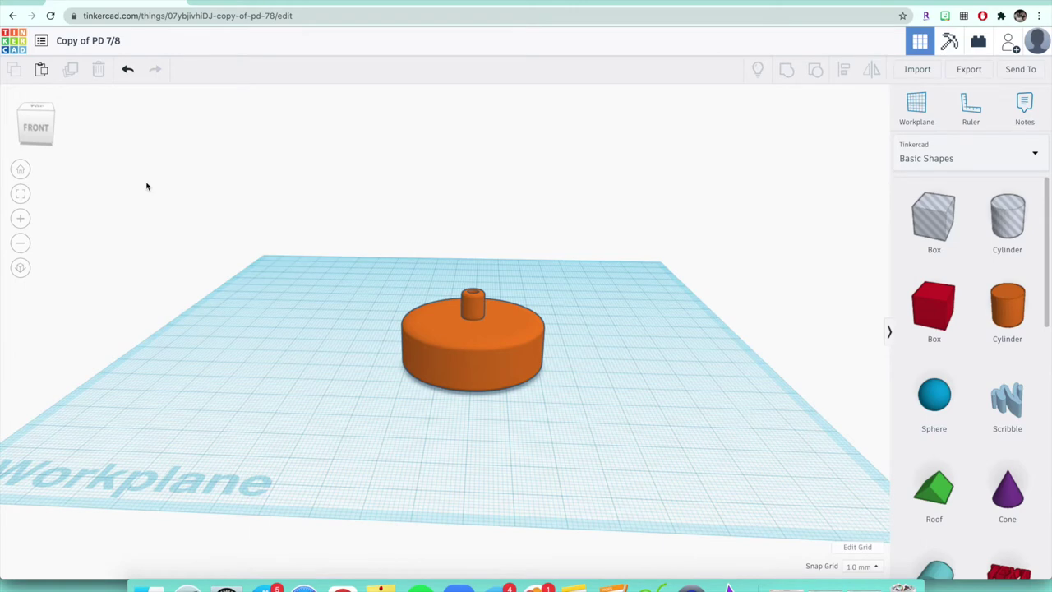
{"action": "left_click", "coordinate": [33, 129]}
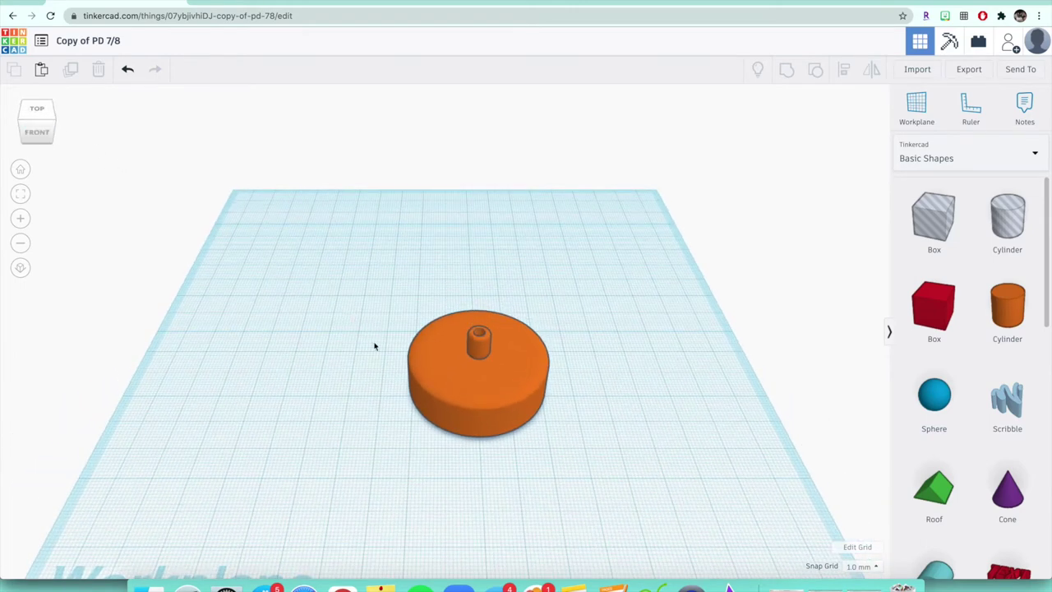
{"action": "scroll", "coordinate": [374, 345], "scroll_direction": "down", "scroll_amount": 3}
{"action": "scroll", "coordinate": [374, 346], "scroll_direction": "up", "scroll_amount": 2}
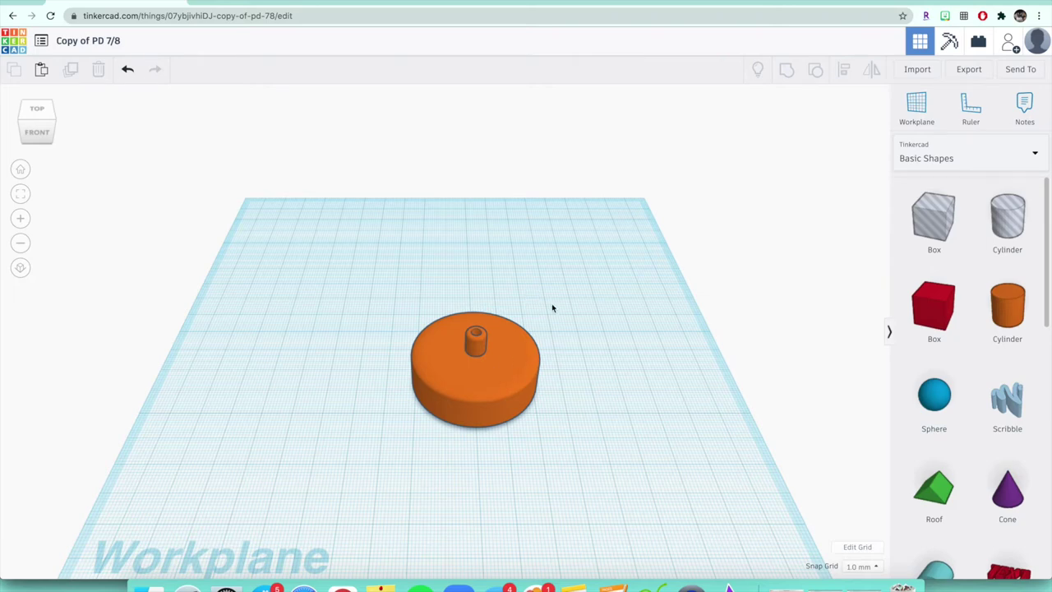
{"action": "left_click", "coordinate": [479, 380]}
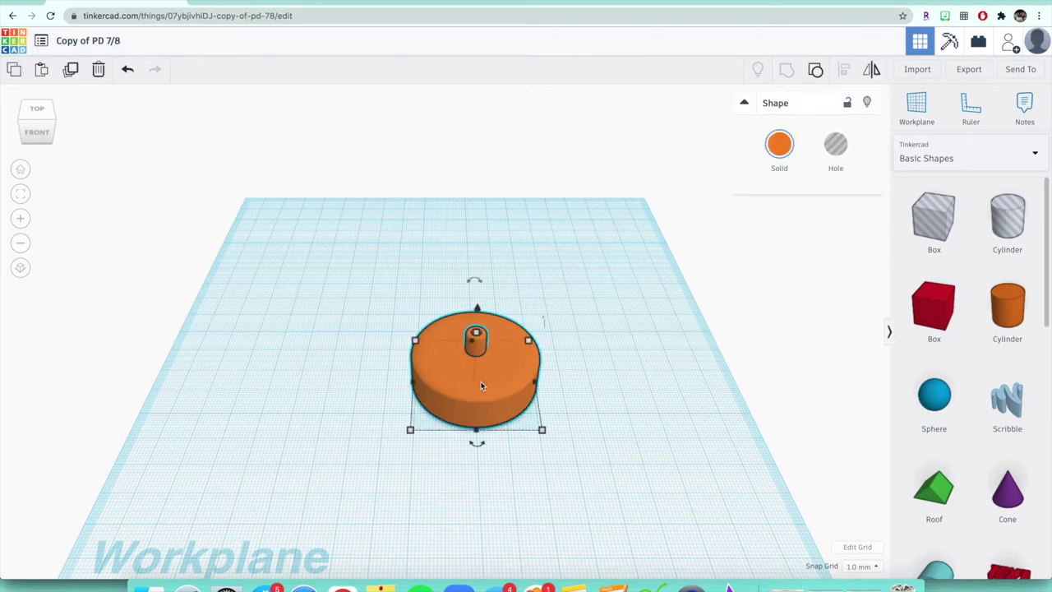
{"action": "left_click", "coordinate": [570, 375]}
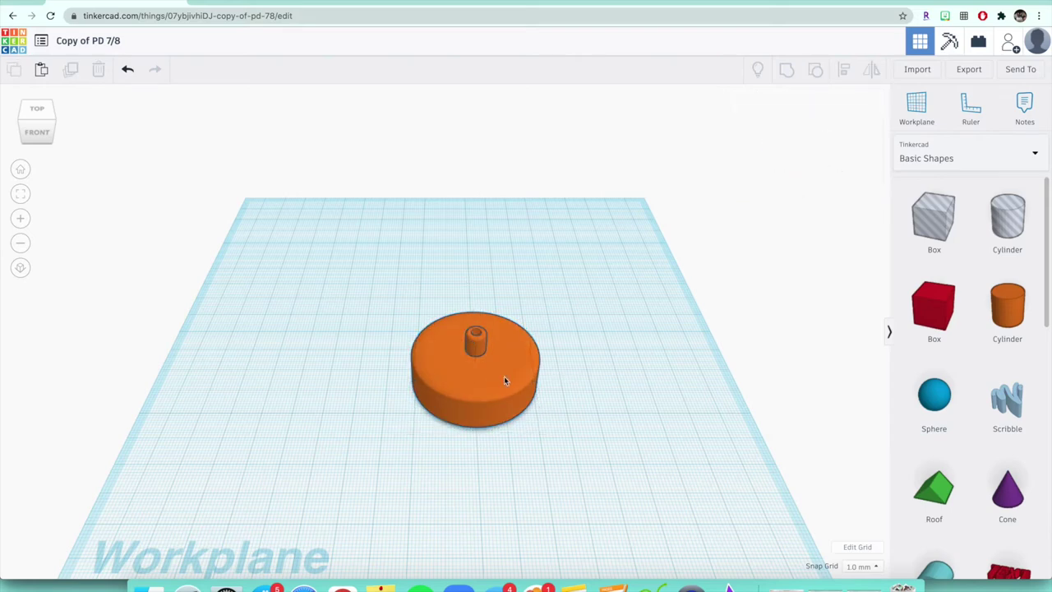
{"action": "left_click", "coordinate": [490, 378]}
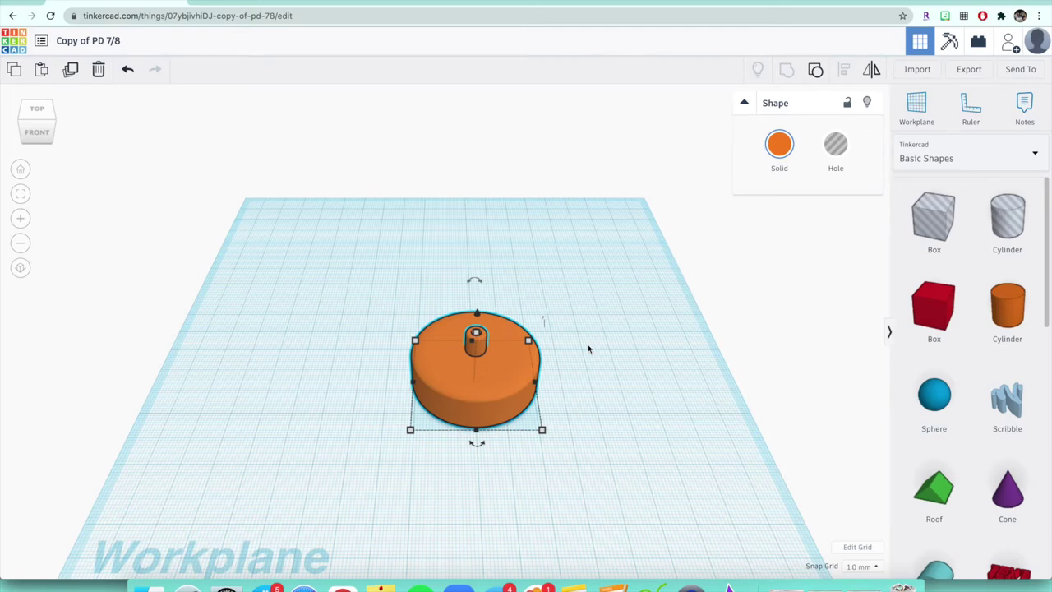
{"action": "left_click", "coordinate": [588, 380]}
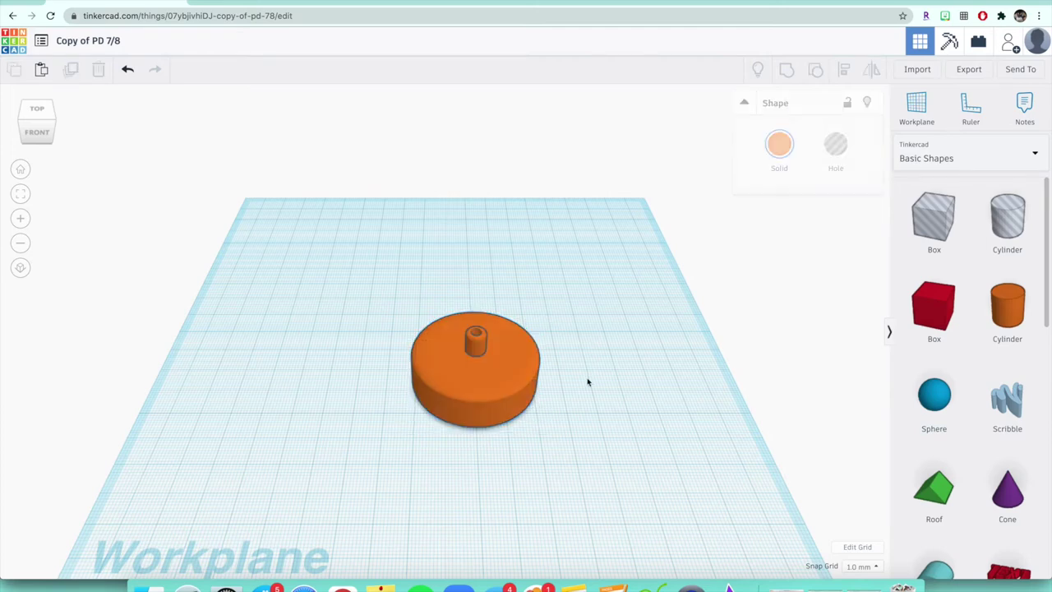
Duplicate the wheel and move the copy 86 mm left and 79 mm back, to the workplane's back-left corner.
{"action": "left_click", "coordinate": [488, 366]}
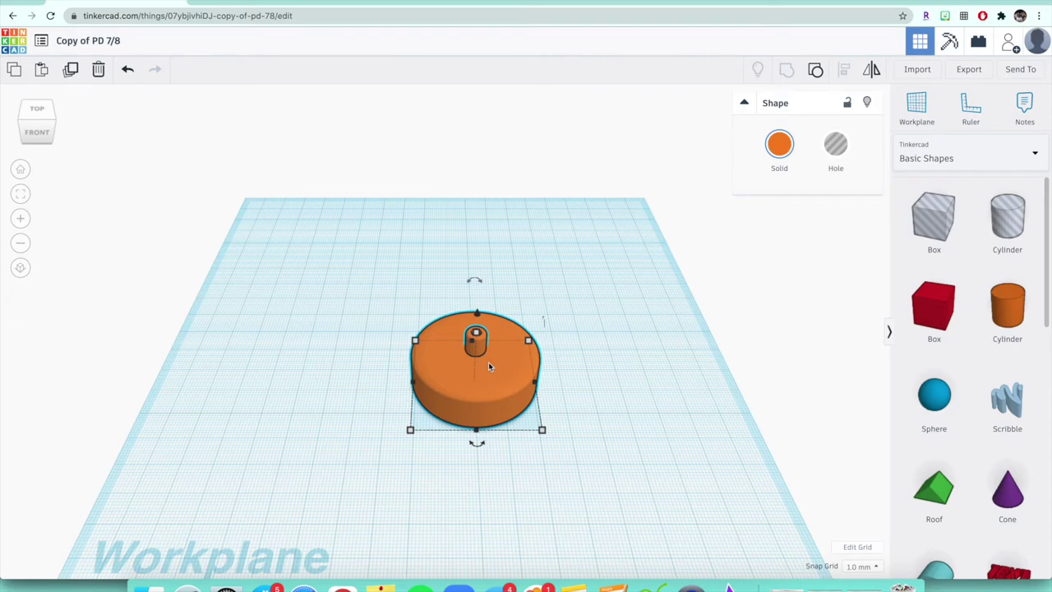
{"action": "key", "text": "ctrl+d"}
{"action": "left_click_drag", "start_coordinate": [553, 376], "coordinate": [319, 236]}
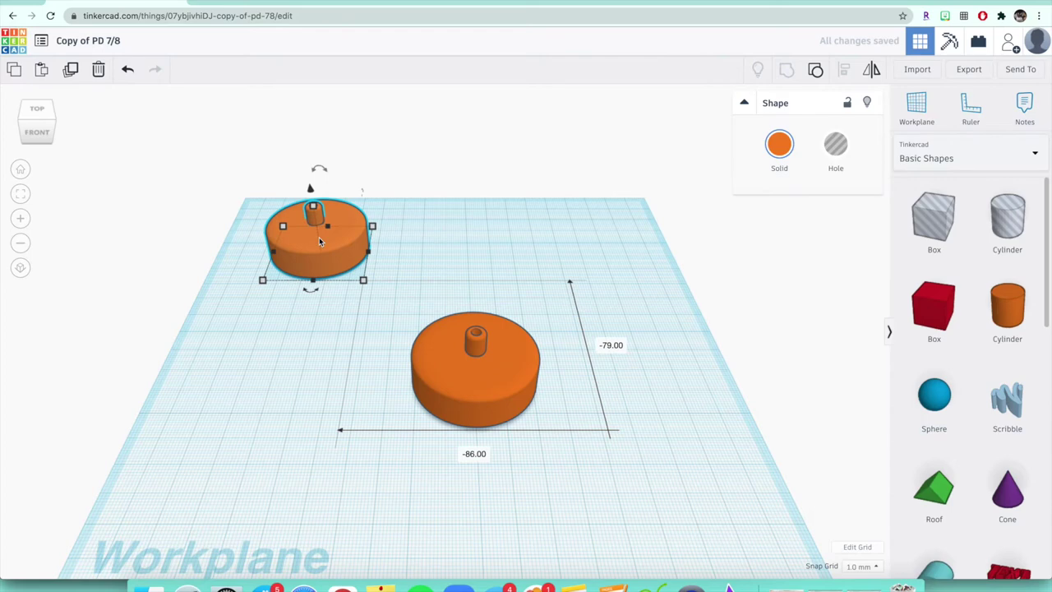
Duplicate the copied wheel three times and space all four copies in a row along the workplane's back edge.
{"action": "key", "text": "ctrl+d"}
{"action": "key", "text": "ctrl+d"}
{"action": "key", "text": "ctrl+d"}
{"action": "left_click_drag", "start_coordinate": [462, 246], "coordinate": [643, 236]}
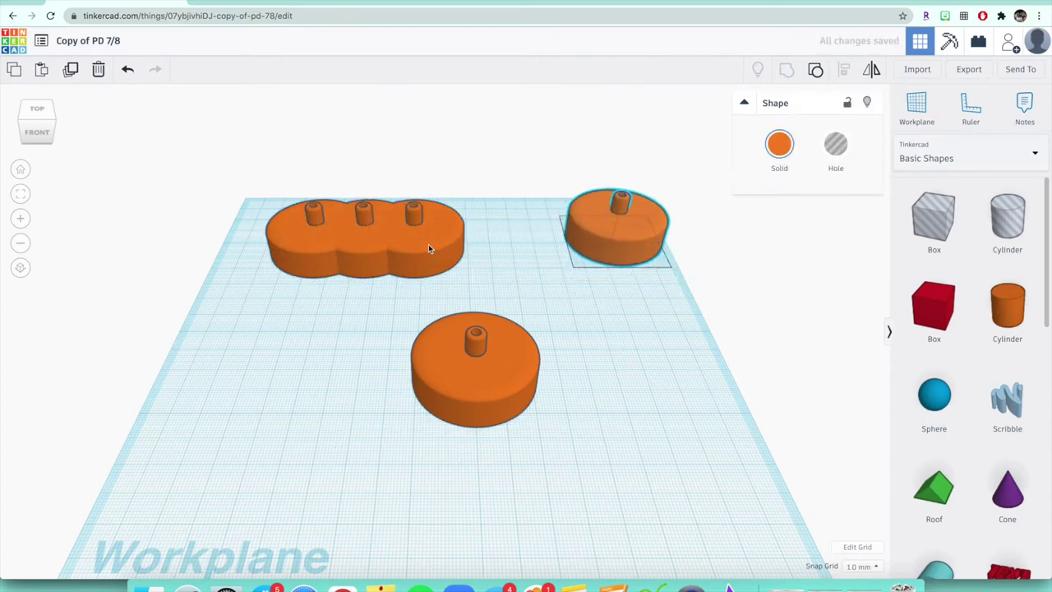
{"action": "left_click_drag", "start_coordinate": [418, 245], "coordinate": [510, 239]}
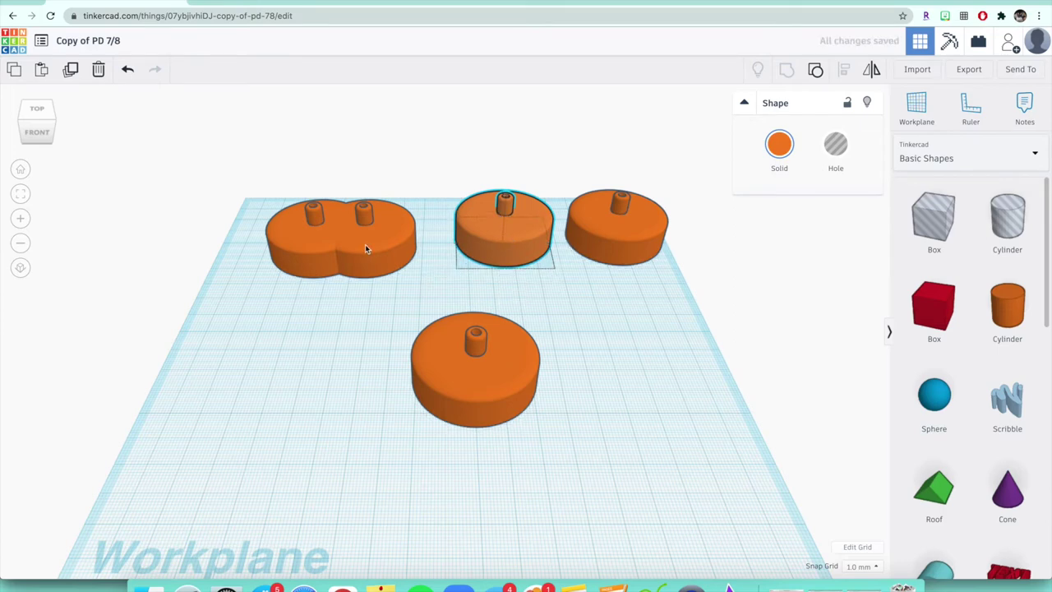
{"action": "left_click_drag", "start_coordinate": [365, 245], "coordinate": [406, 245]}
{"action": "left_click_drag", "start_coordinate": [275, 238], "coordinate": [246, 232]}
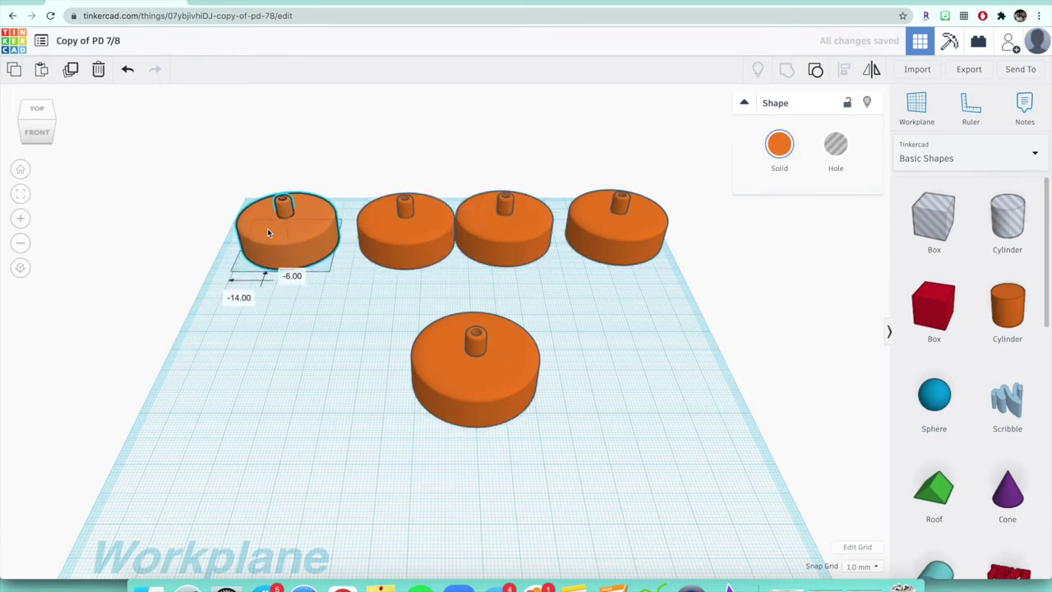
{"action": "left_click_drag", "start_coordinate": [409, 237], "coordinate": [401, 234]}
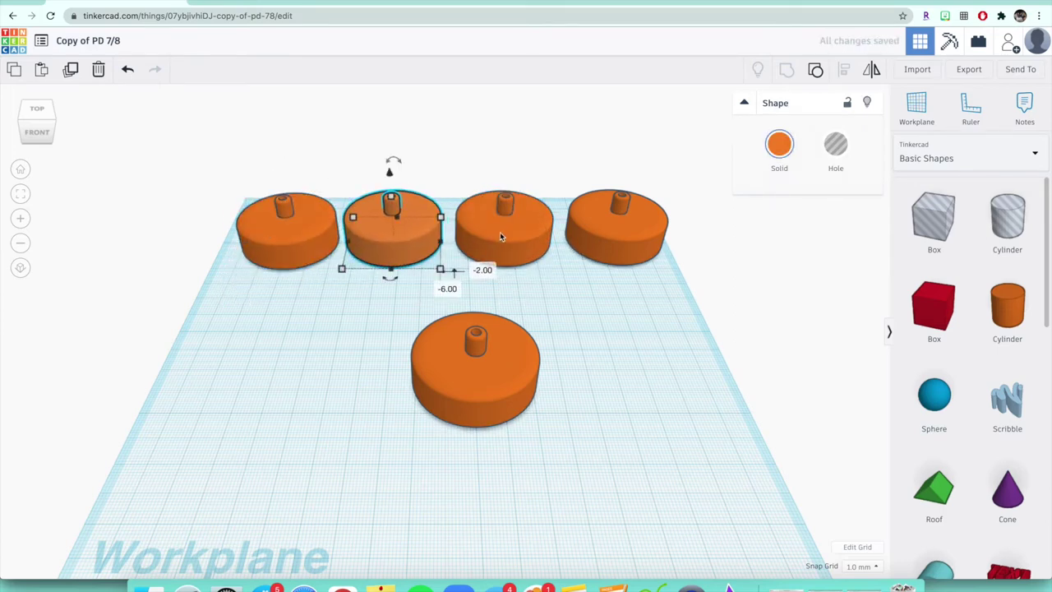
{"action": "left_click_drag", "start_coordinate": [505, 232], "coordinate": [511, 233]}
{"action": "left_click", "coordinate": [374, 308]}
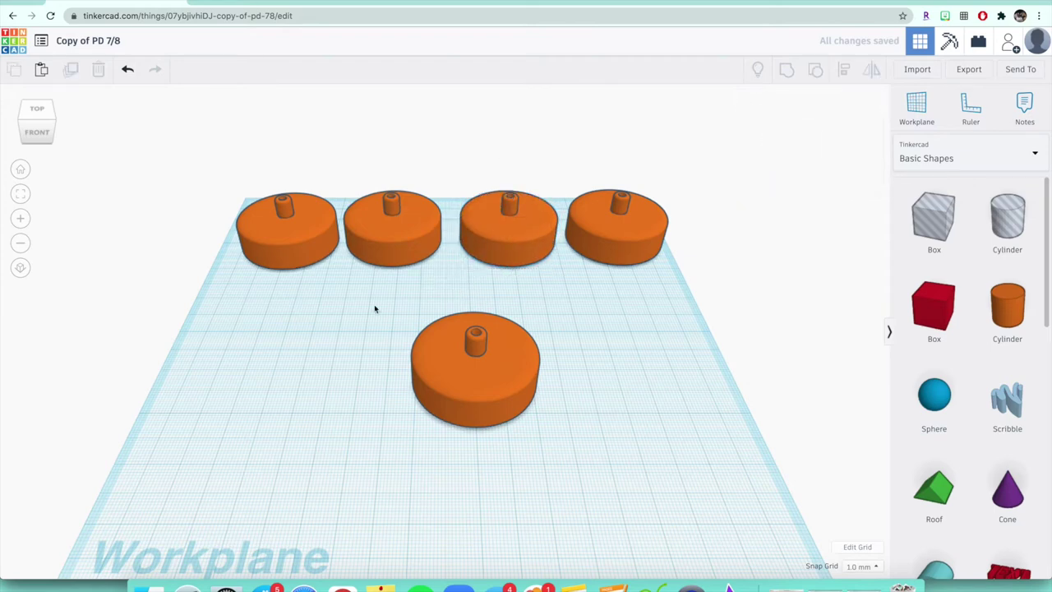
Move the original wheel 15 mm toward the front of the workplane and 3 mm to the left.
{"action": "left_click", "coordinate": [487, 378]}
{"action": "left_click_drag", "start_coordinate": [487, 376], "coordinate": [479, 413]}
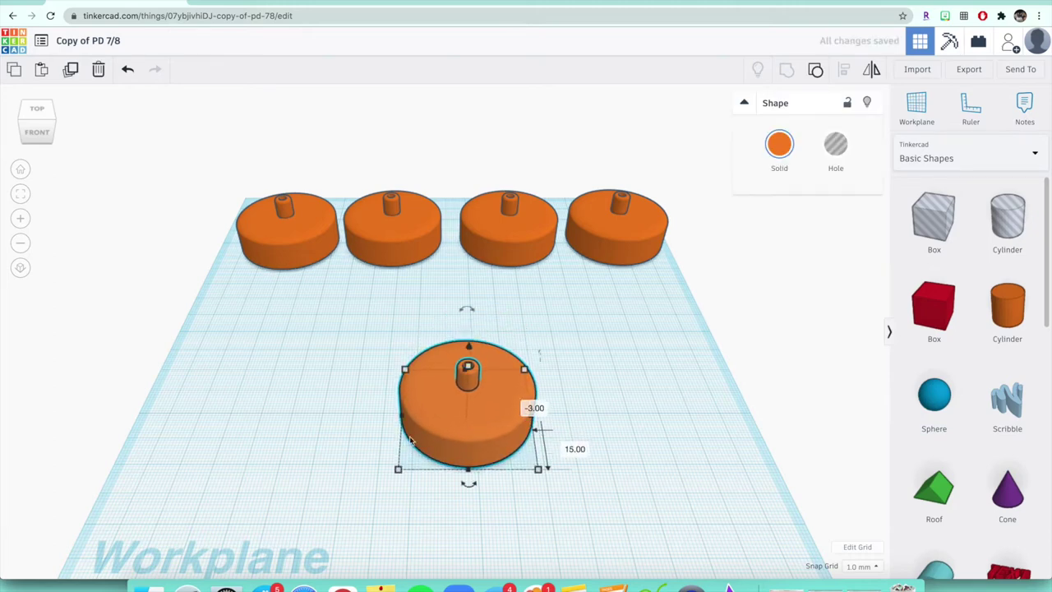
{"action": "left_click", "coordinate": [360, 449]}
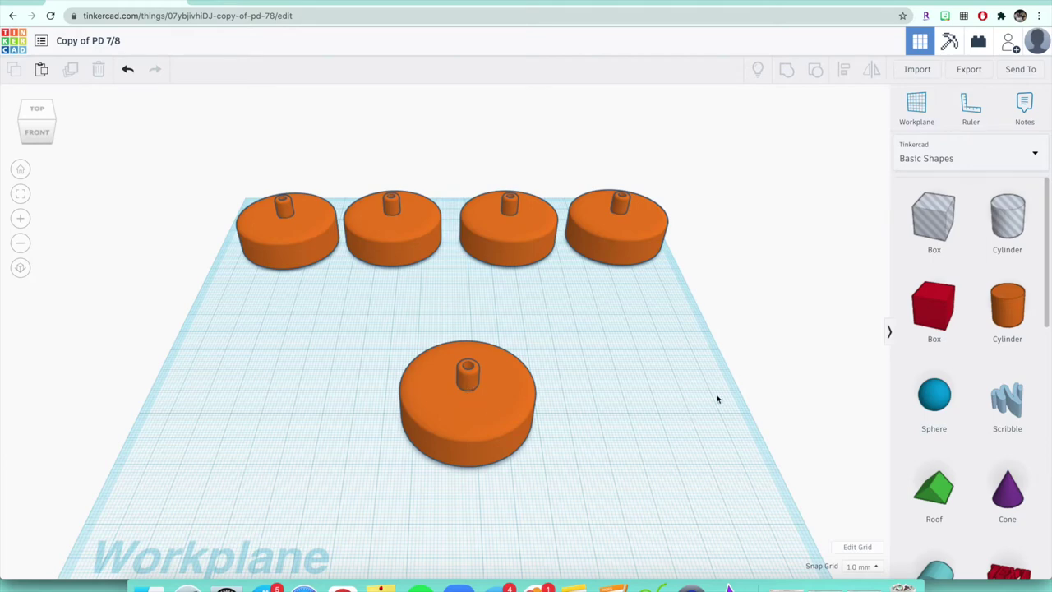
Place a Tube from the basic shapes beside the front wheel, on its right, and turn it into a hole.
{"action": "scroll", "coordinate": [953, 411], "scroll_direction": "down", "scroll_amount": 2}
{"action": "scroll", "coordinate": [953, 411], "scroll_direction": "down", "scroll_amount": 6}
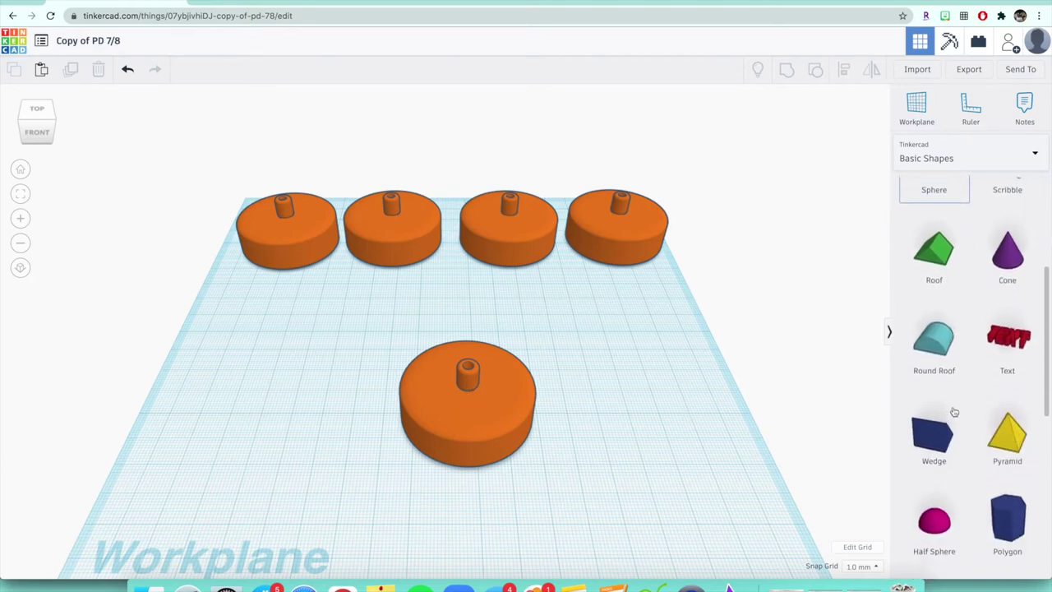
{"action": "scroll", "coordinate": [953, 410], "scroll_direction": "down", "scroll_amount": 2}
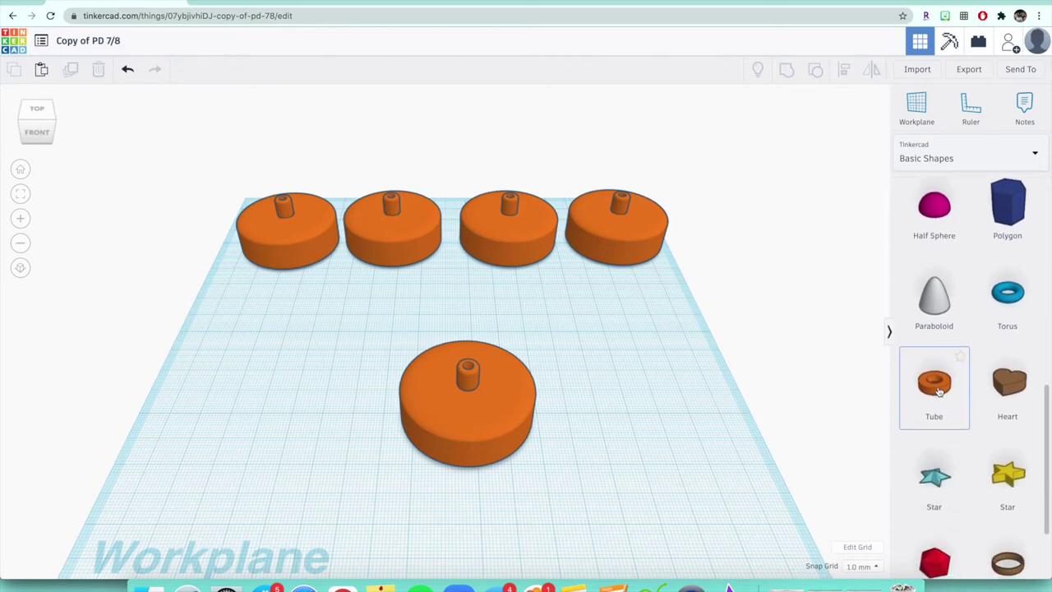
{"action": "left_click_drag", "start_coordinate": [944, 388], "coordinate": [609, 448]}
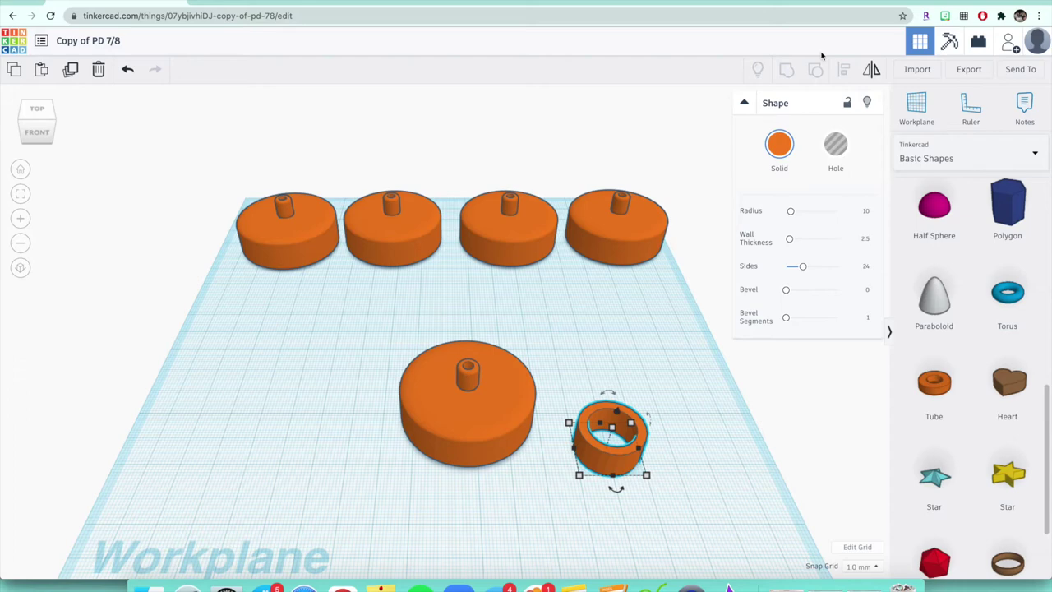
{"action": "left_click", "coordinate": [832, 156]}
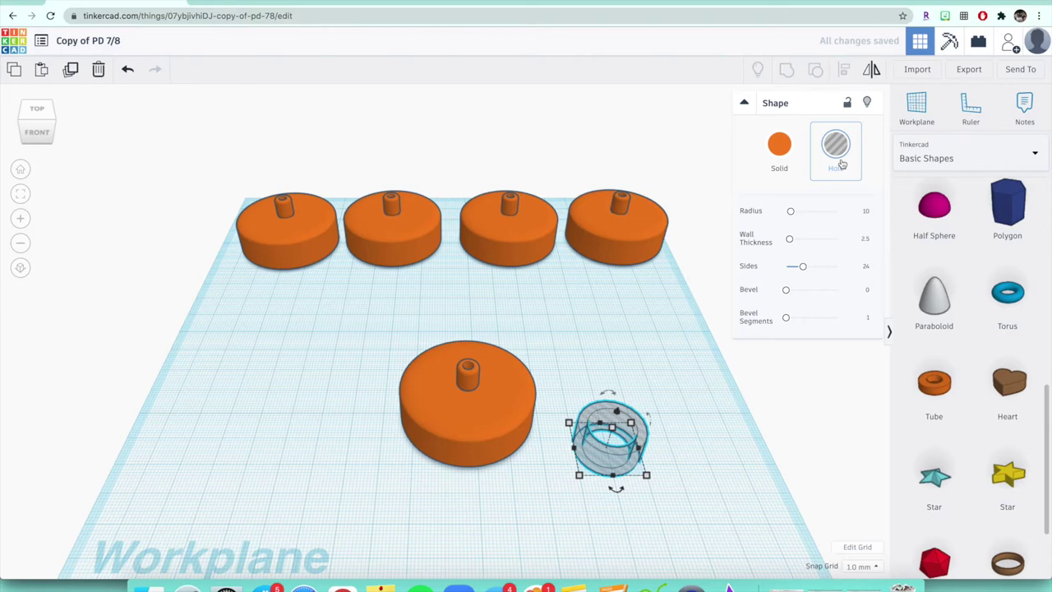
Set the tube hole's length and width to 38 mm each and move it 5 mm left and 9 mm back.
{"action": "mouse_move", "coordinate": [648, 478]}
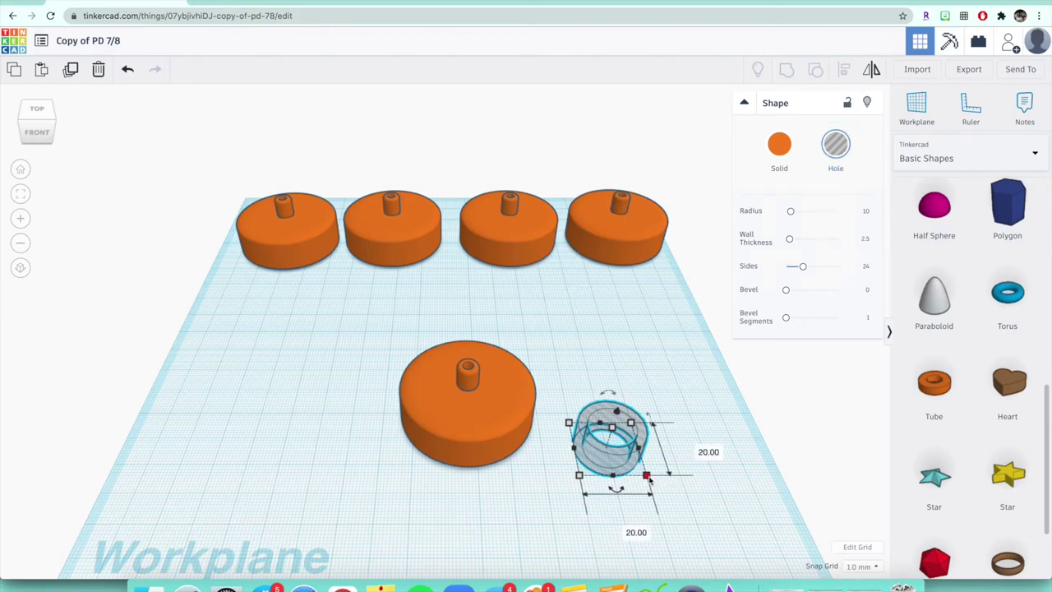
{"action": "left_click", "coordinate": [696, 449]}
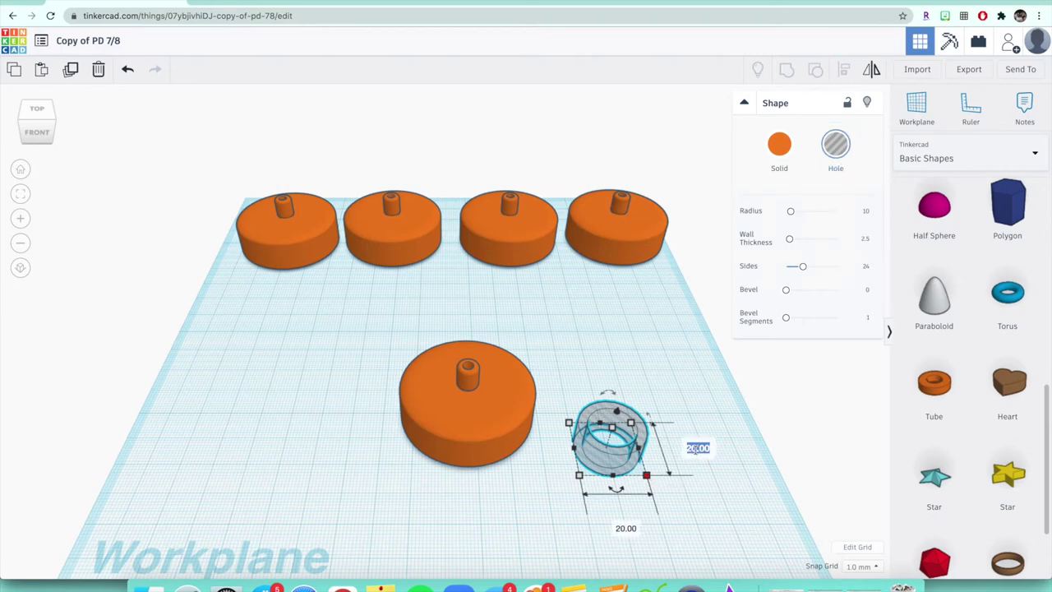
{"action": "type", "text": "38"}
{"action": "key", "text": "Return"}
{"action": "scroll", "coordinate": [648, 545], "scroll_direction": "down", "scroll_amount": 5}
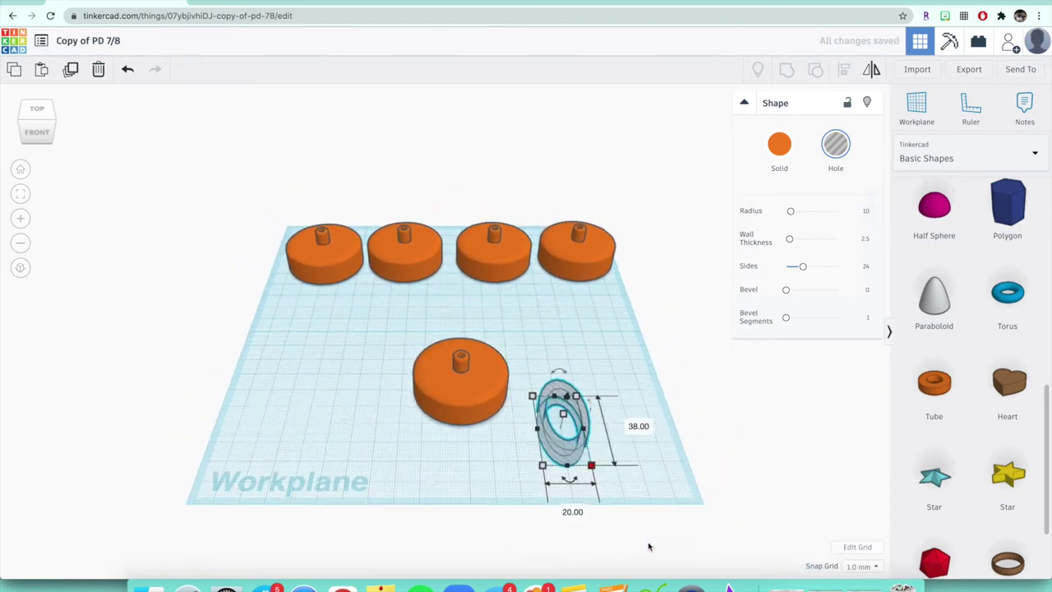
{"action": "left_click", "coordinate": [542, 480]}
{"action": "type", "text": "38"}
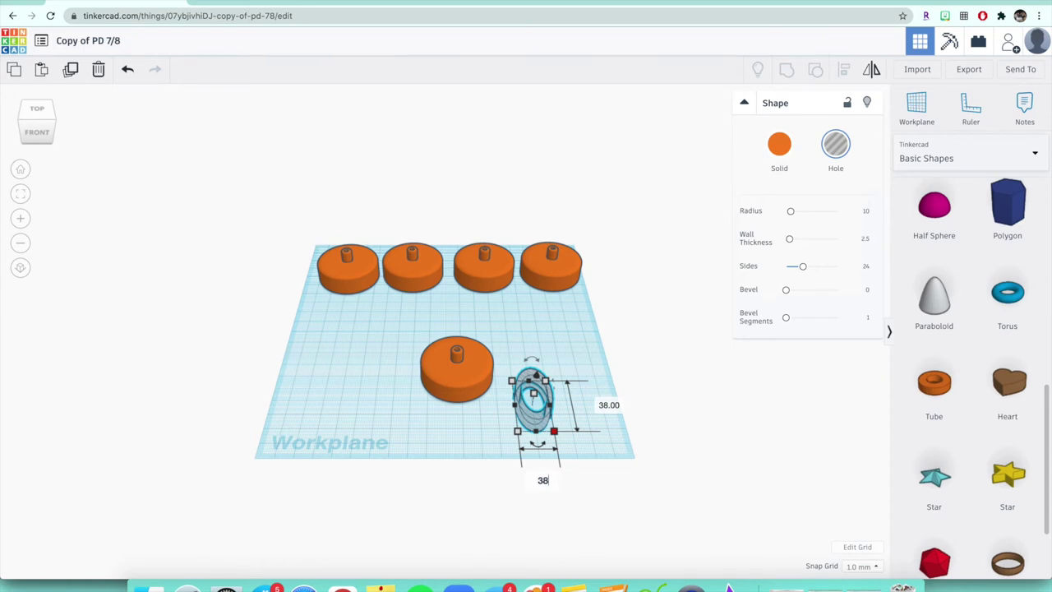
{"action": "key", "text": "Return"}
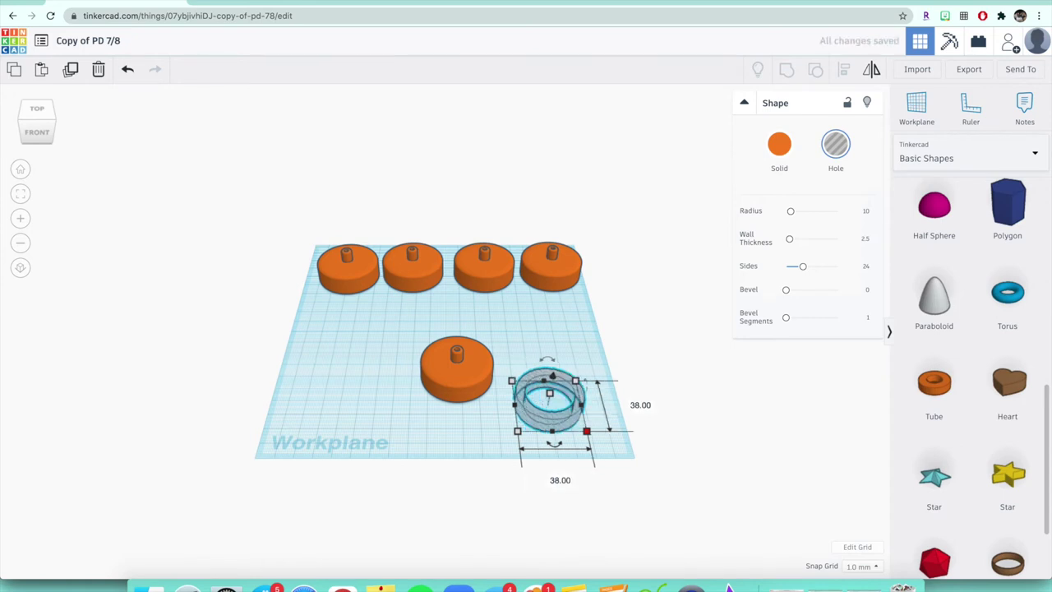
{"action": "left_click_drag", "start_coordinate": [565, 421], "coordinate": [542, 411]}
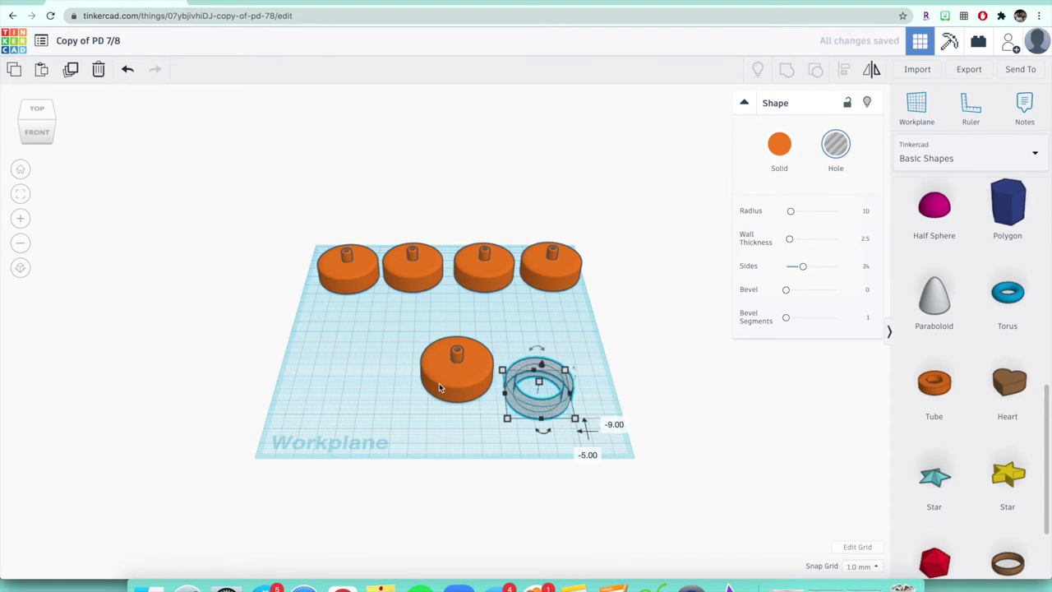
Try placing the tube hole over the front wheel, move it back beside the wheel and undo the move.
{"action": "scroll", "coordinate": [439, 383], "scroll_direction": "up", "scroll_amount": 4}
{"action": "left_click_drag", "start_coordinate": [618, 424], "coordinate": [465, 429]}
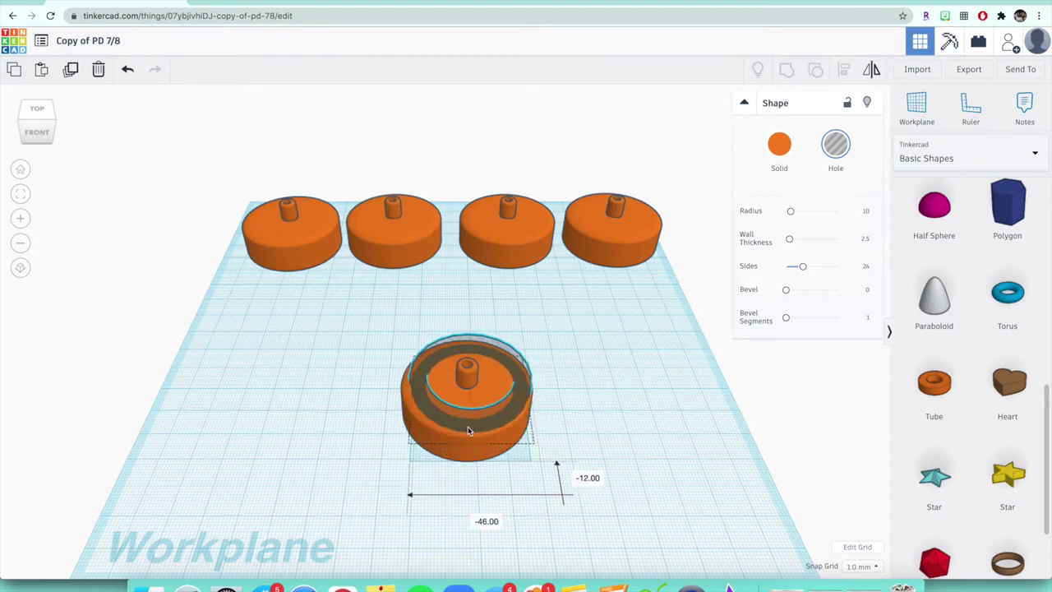
{"action": "left_click_drag", "start_coordinate": [466, 429], "coordinate": [643, 464]}
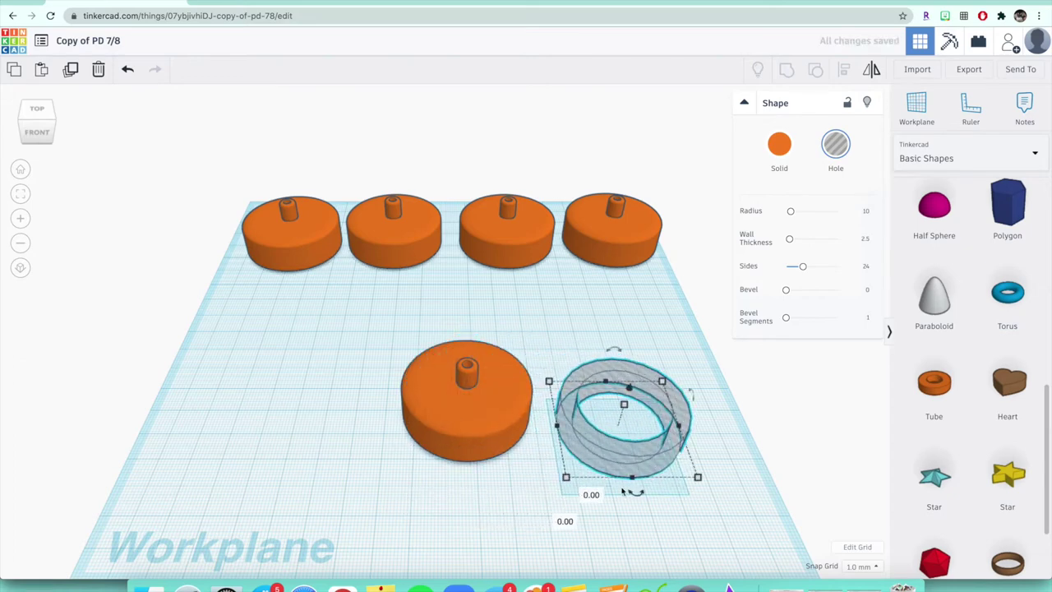
{"action": "key", "text": "ctrl+z"}
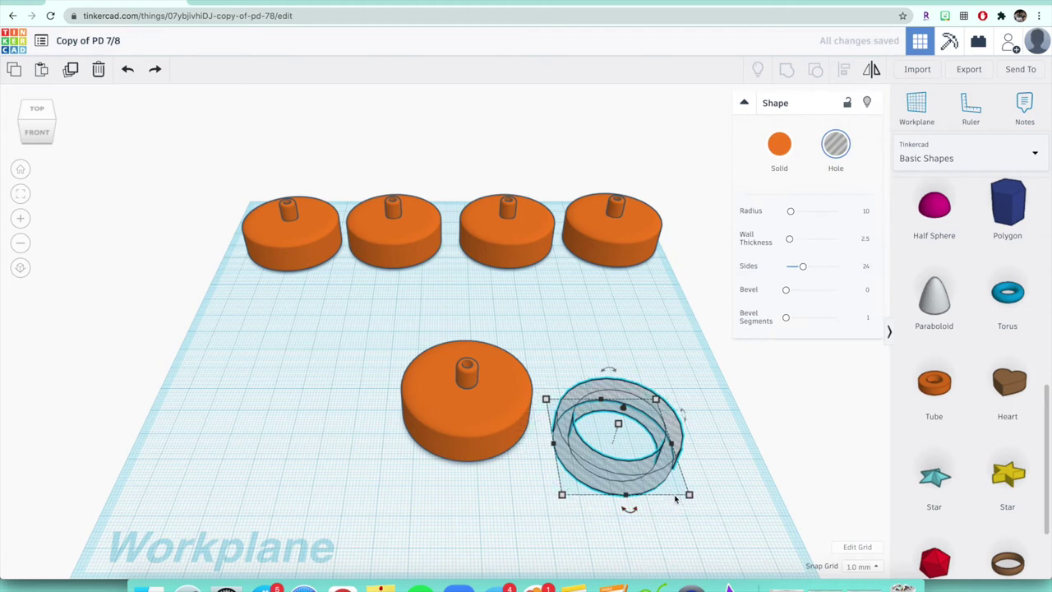
Set the tube hole's length and width to 36 mm each.
{"action": "left_click", "coordinate": [732, 452]}
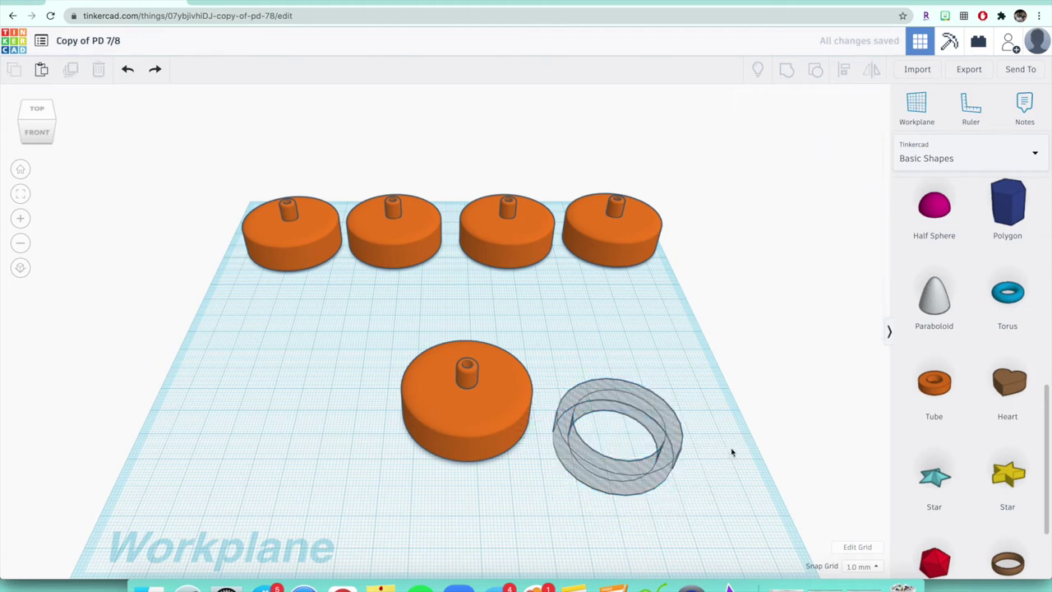
{"action": "left_click", "coordinate": [636, 488]}
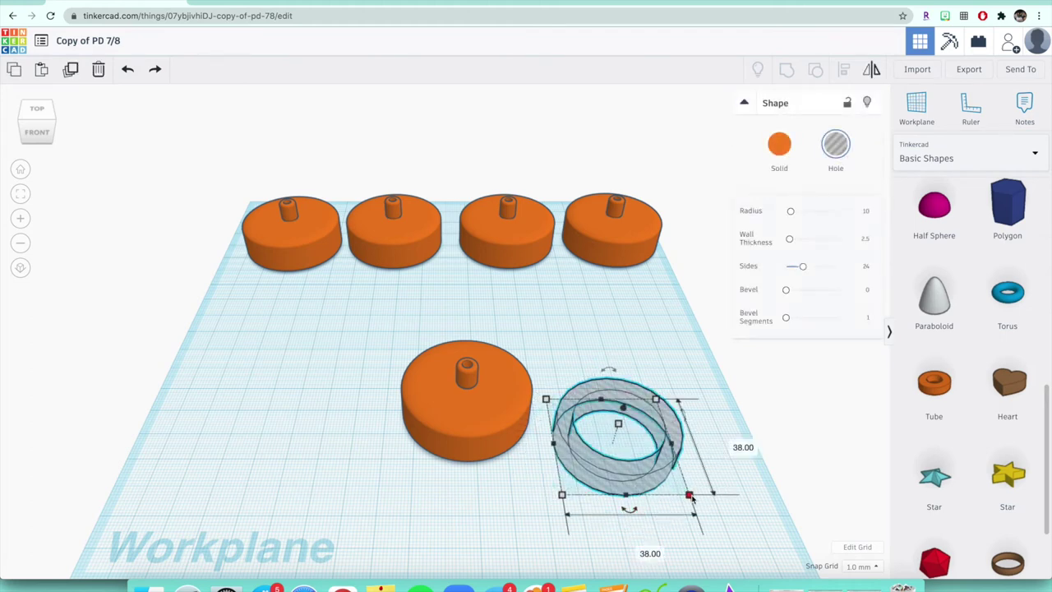
{"action": "left_click", "coordinate": [732, 443]}
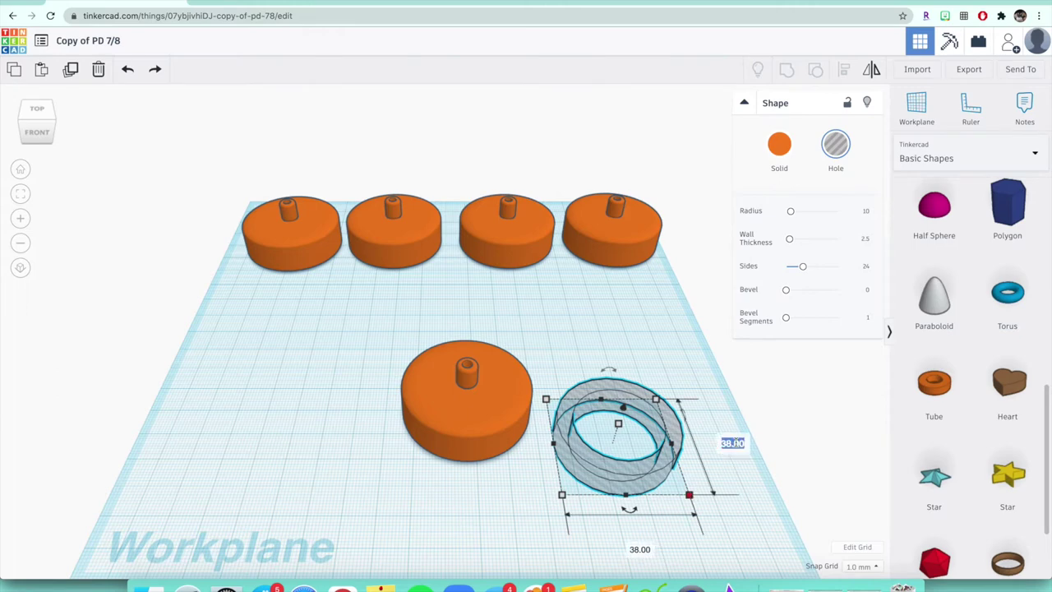
{"action": "type", "text": "36"}
{"action": "key", "text": "Return"}
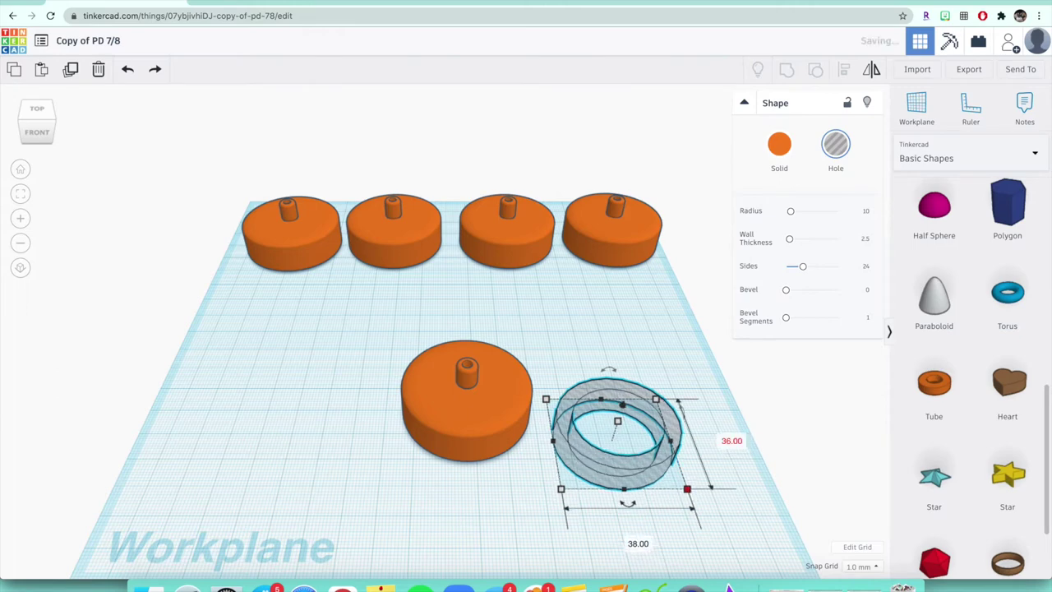
{"action": "left_click", "coordinate": [638, 543]}
{"action": "type", "text": "36"}
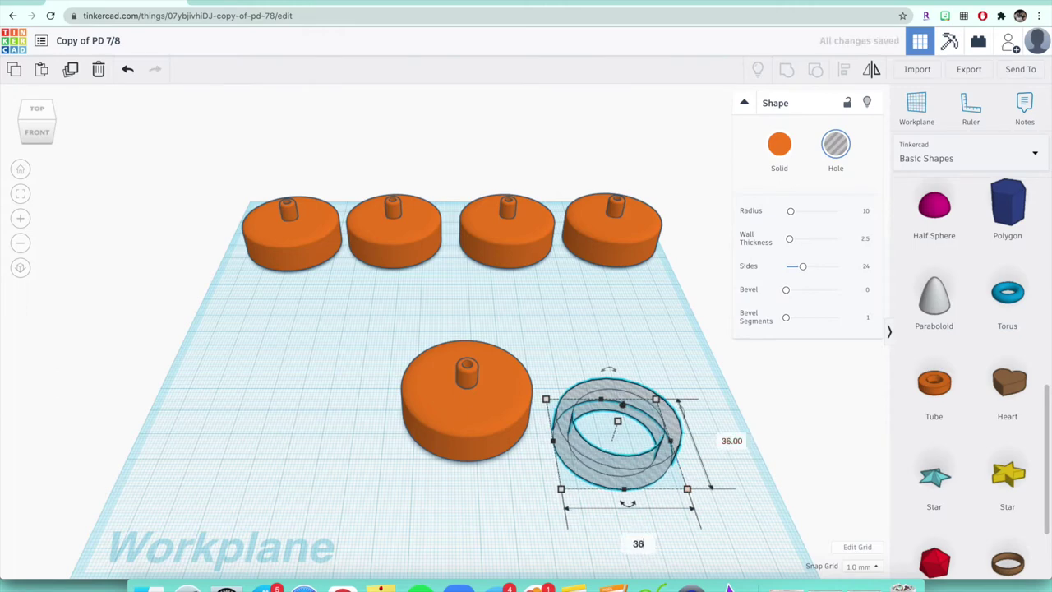
{"action": "key", "text": "Return"}
Try fitting the raised 36 mm tube hole over the front wheel and move it back beside the wheel.
{"action": "mouse_move", "coordinate": [631, 479]}
{"action": "left_mouse_down"}
{"action": "mouse_move", "coordinate": [517, 469]}
{"action": "mouse_move", "coordinate": [464, 440]}
{"action": "mouse_move", "coordinate": [626, 483]}
{"action": "left_mouse_up"}
{"action": "left_click_drag", "start_coordinate": [617, 410], "coordinate": [618, 380]}
{"action": "left_click_drag", "start_coordinate": [623, 454], "coordinate": [474, 420]}
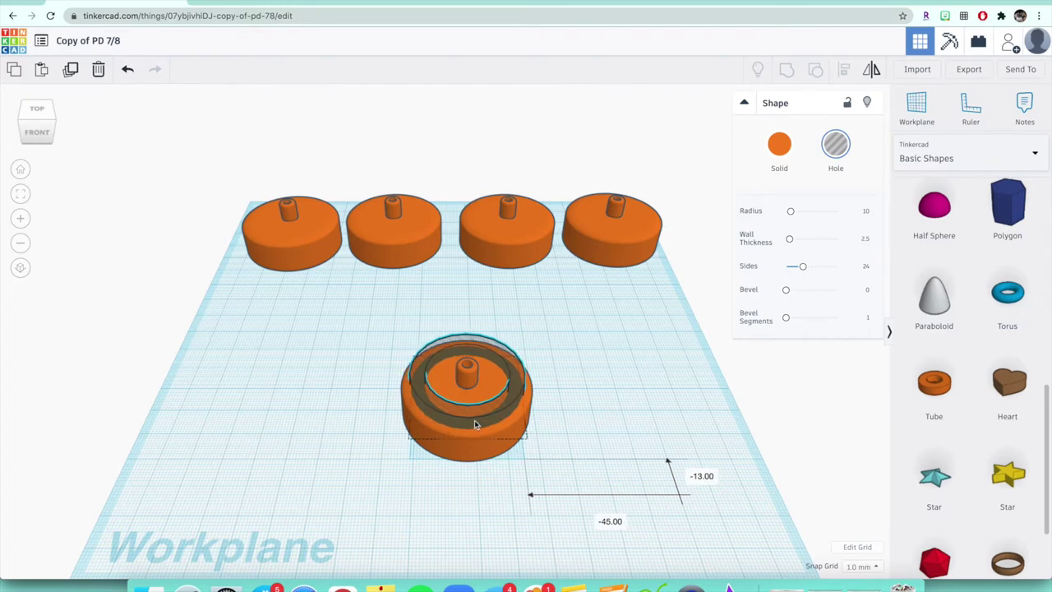
{"action": "left_click_drag", "start_coordinate": [474, 420], "coordinate": [474, 420]}
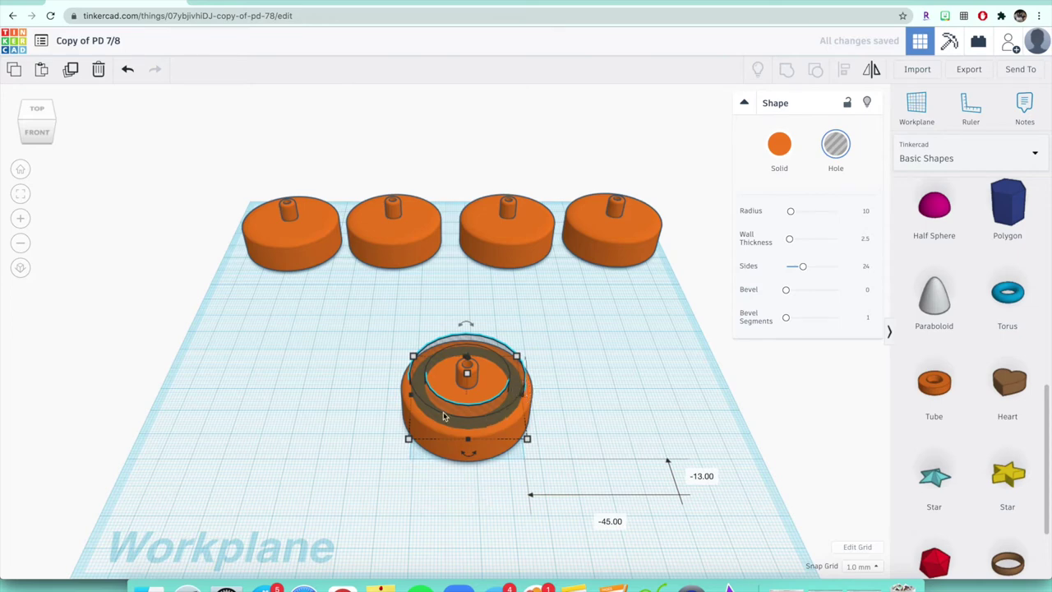
{"action": "left_click_drag", "start_coordinate": [484, 416], "coordinate": [687, 475]}
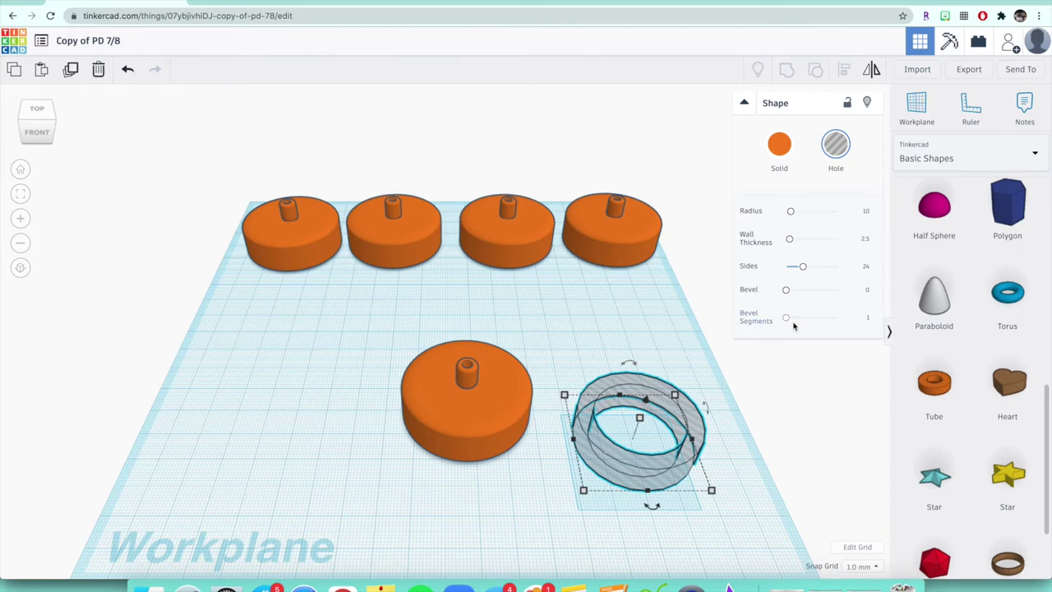
Set the tube hole's wall thickness to 5.
{"action": "left_click", "coordinate": [864, 240]}
{"action": "left_click", "coordinate": [782, 237]}
{"action": "left_click", "coordinate": [866, 239]}
{"action": "type", "text": "5"}
{"action": "key", "text": "Return"}
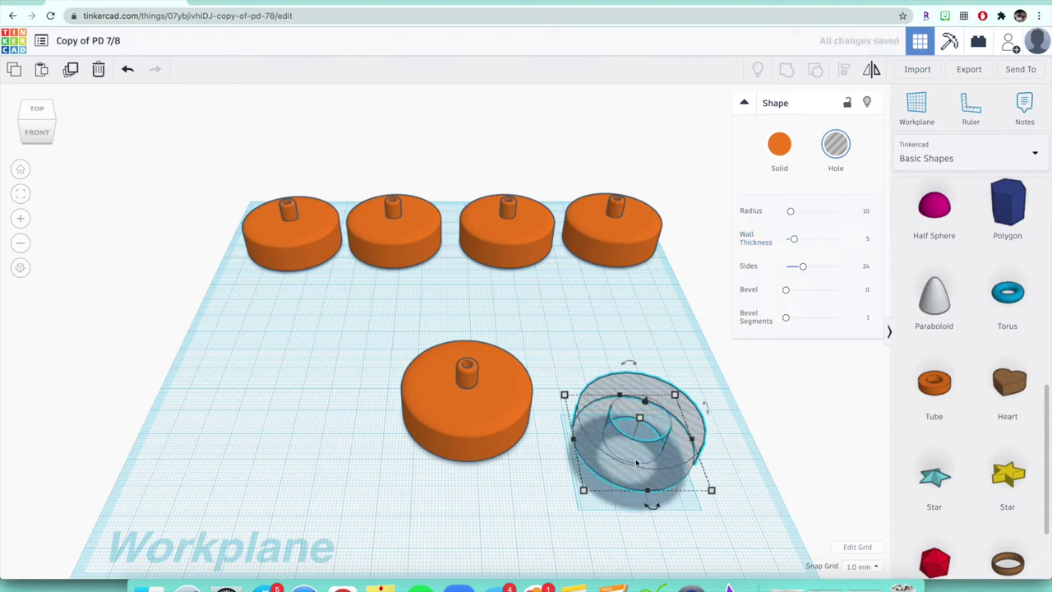
{"action": "left_click", "coordinate": [566, 496]}
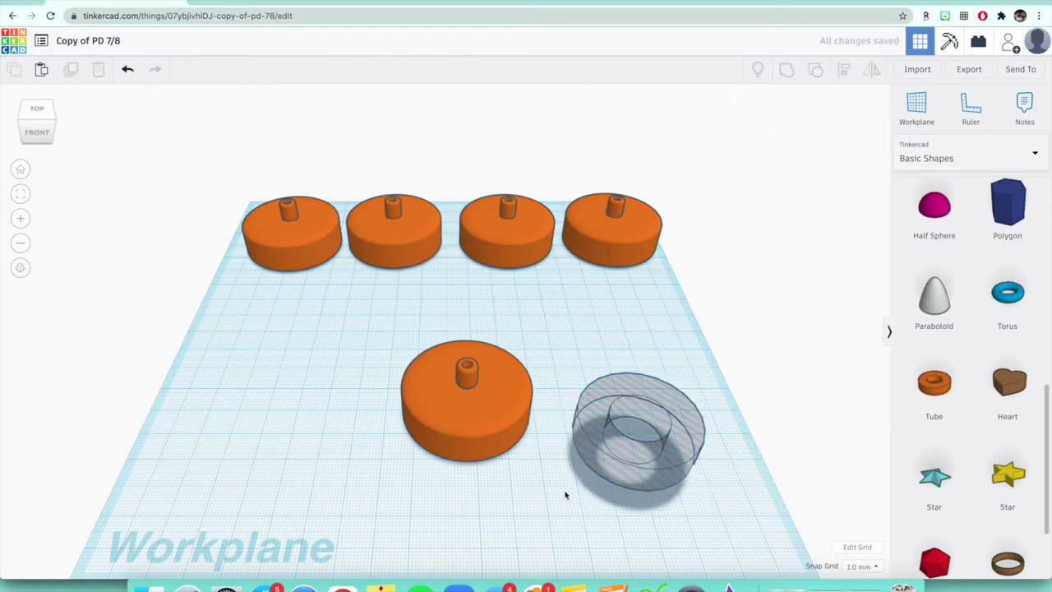
Try a wall thickness of 2 on the tube hole and set it back to 5.
{"action": "left_click", "coordinate": [608, 461]}
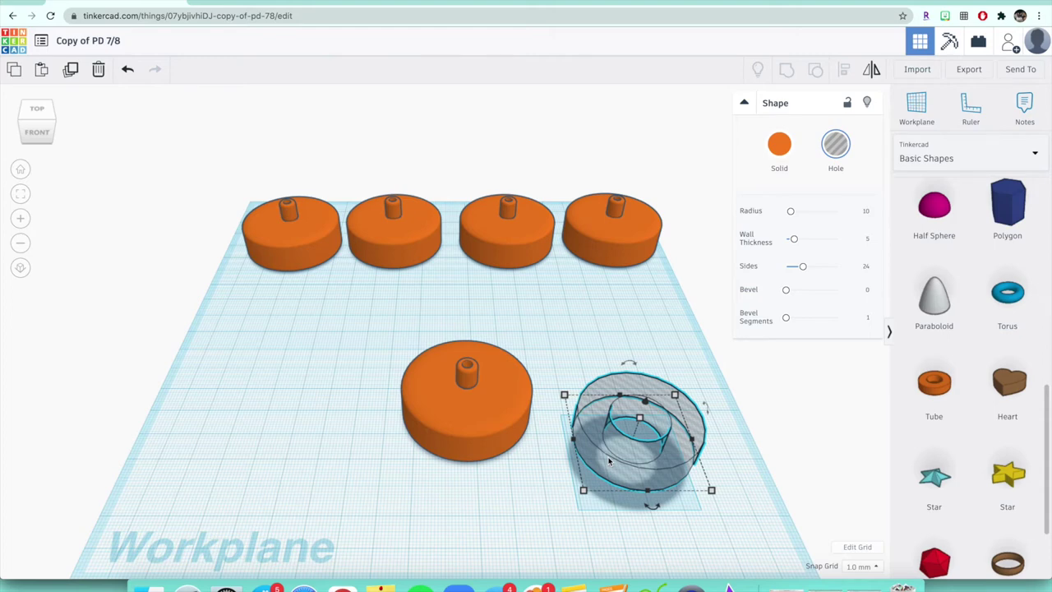
{"action": "left_click", "coordinate": [869, 240]}
{"action": "type", "text": "2"}
{"action": "key", "text": "Return"}
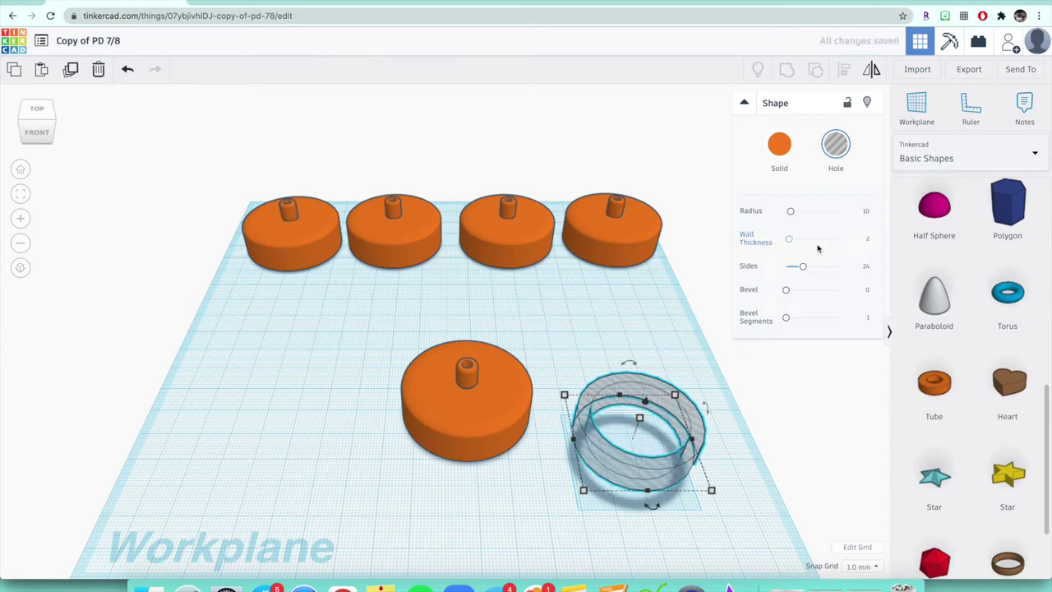
{"action": "left_click", "coordinate": [866, 242]}
{"action": "type", "text": "5"}
{"action": "key", "text": "Return"}
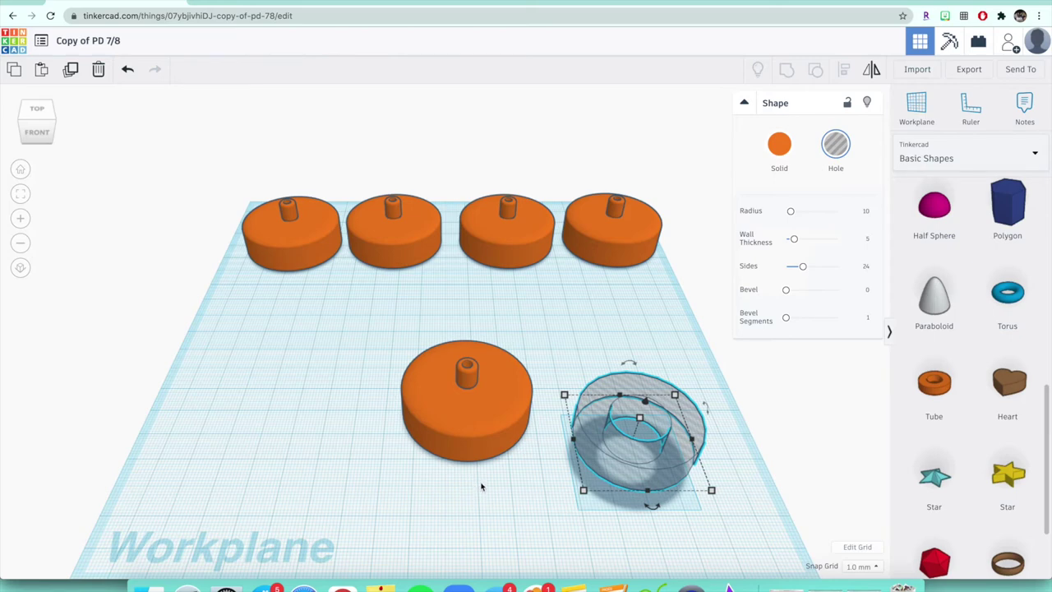
Lower the raised tube hole onto the workplane.
{"action": "left_click_drag", "start_coordinate": [648, 405], "coordinate": [638, 428]}
{"action": "left_click", "coordinate": [463, 530]}
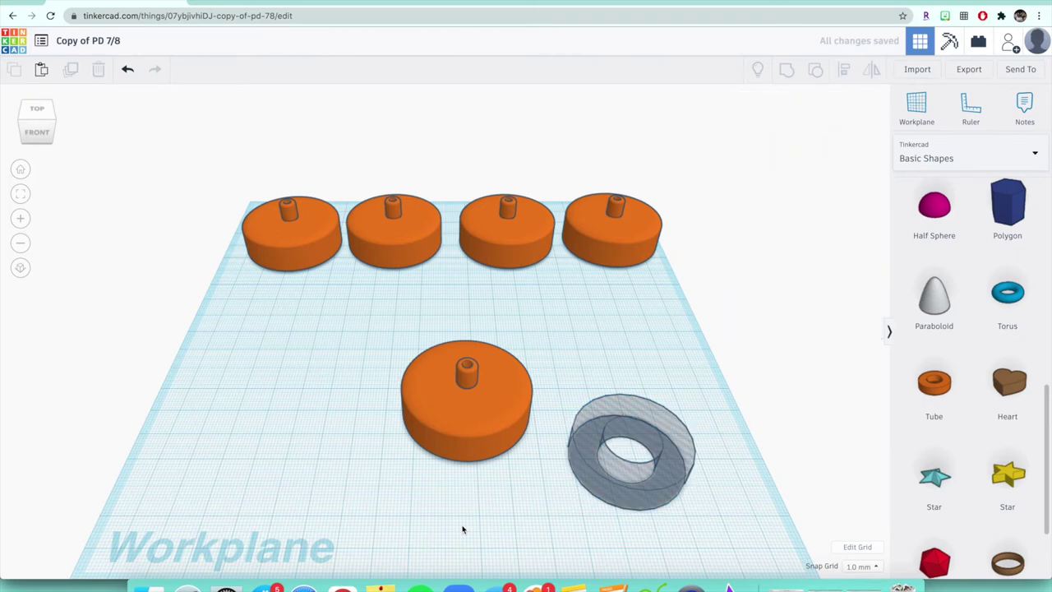
Stretch the tube hole taller than the wheel and move it 53 mm left and 14 mm back, over the front wheel.
{"action": "left_click", "coordinate": [614, 485]}
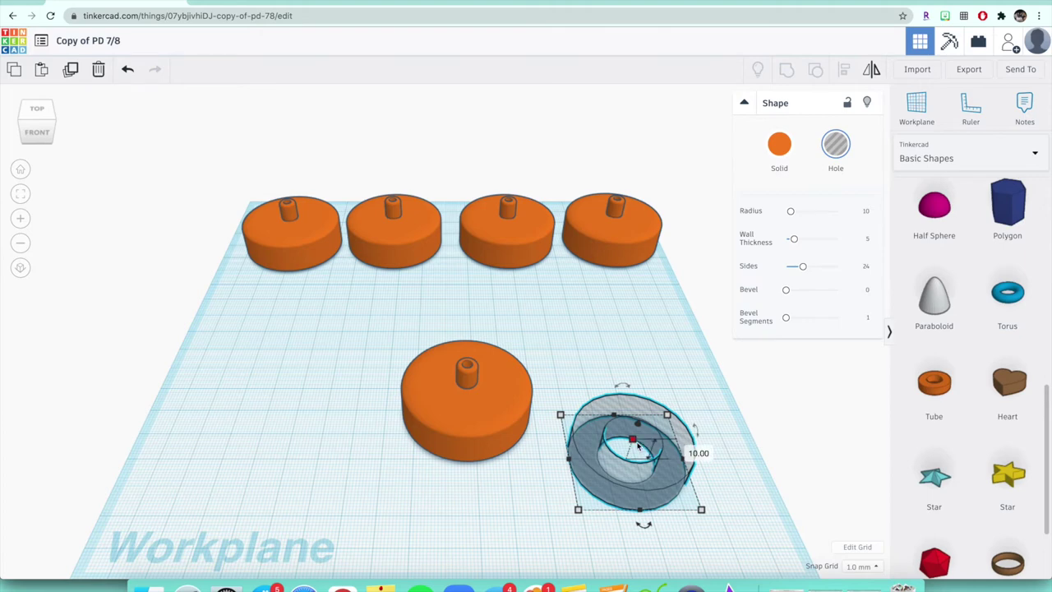
{"action": "left_click_drag", "start_coordinate": [633, 442], "coordinate": [490, 345]}
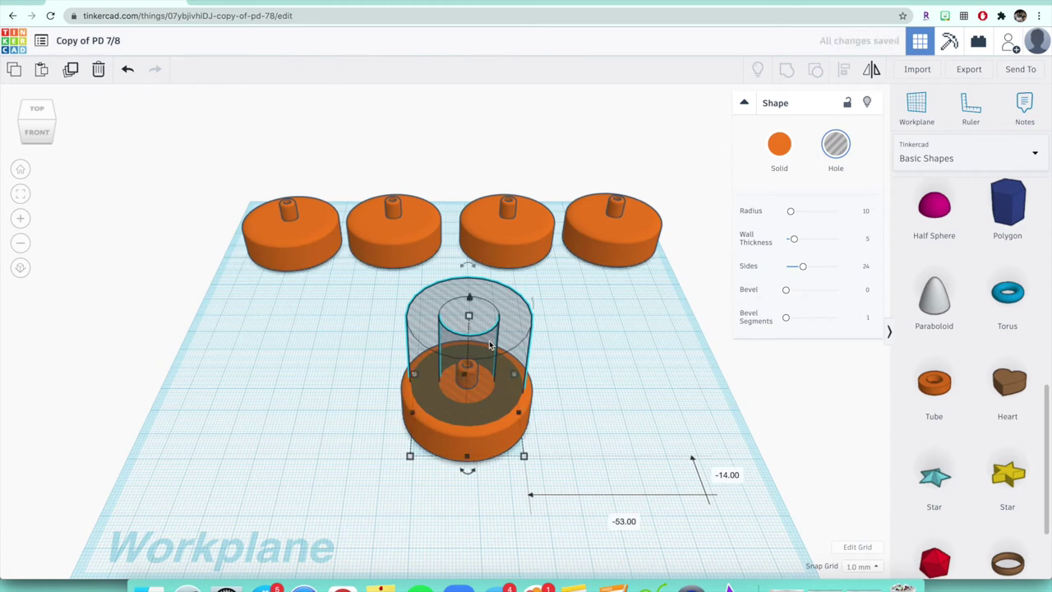
{"action": "left_click", "coordinate": [356, 411]}
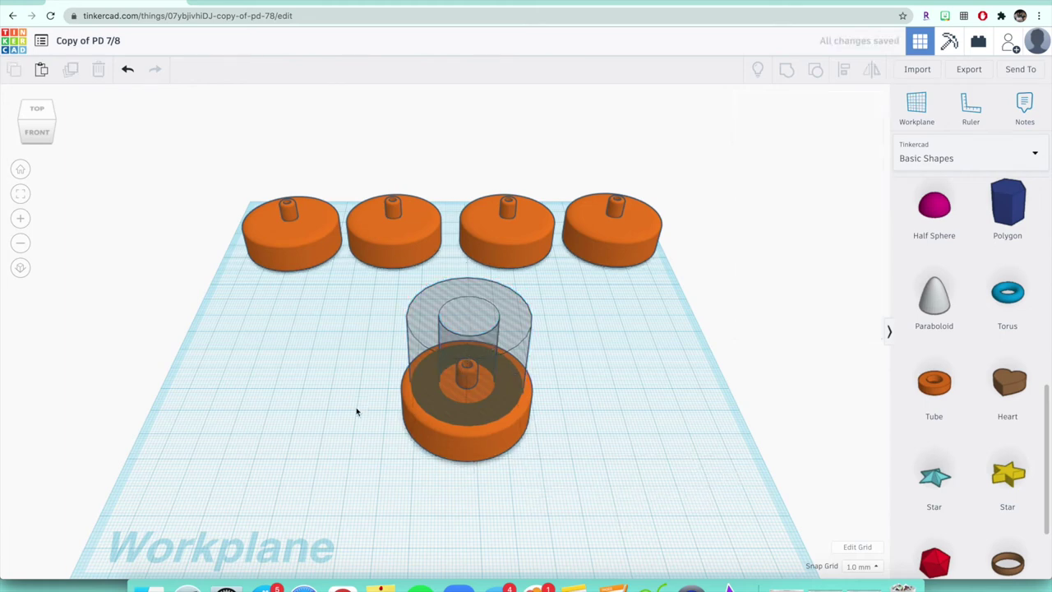
Lower the tube hole through the front wheel so that it sticks out both above and below the wheel.
{"action": "left_click", "coordinate": [41, 138]}
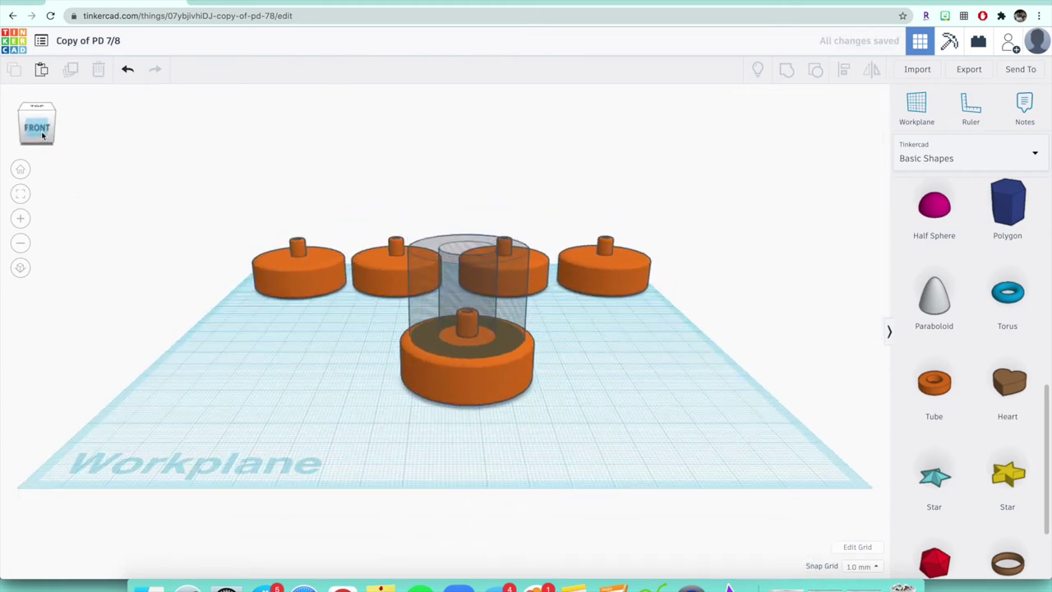
{"action": "left_click_drag", "start_coordinate": [42, 136], "coordinate": [43, 158]}
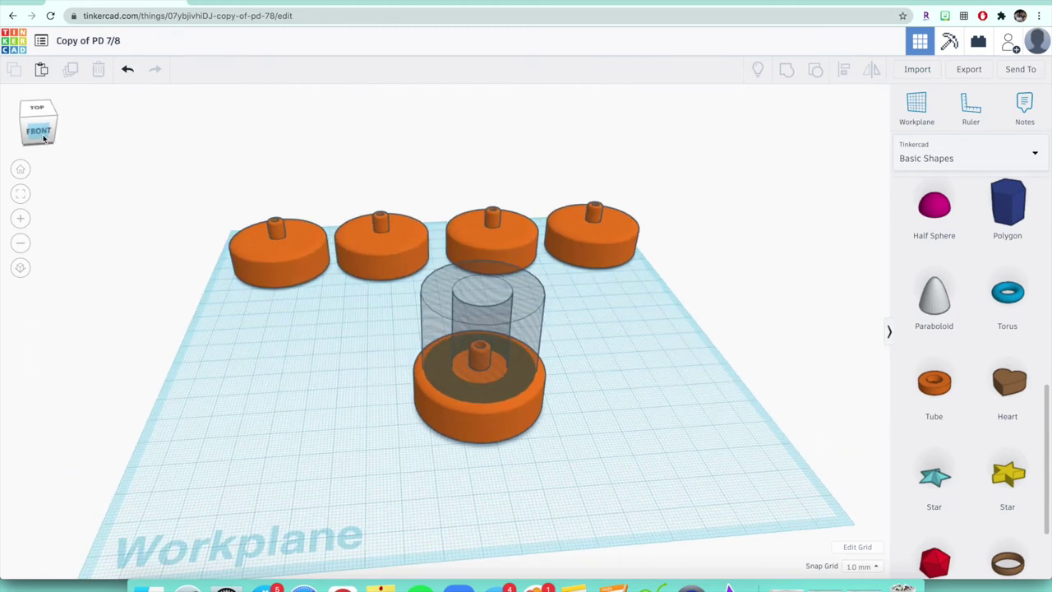
{"action": "left_click", "coordinate": [517, 360]}
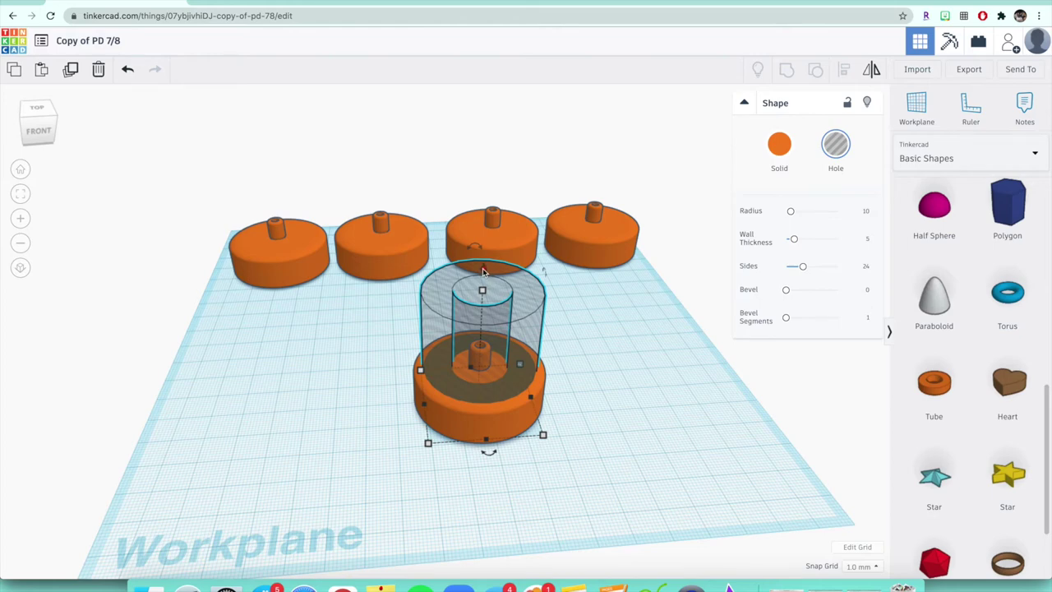
{"action": "left_click_drag", "start_coordinate": [483, 271], "coordinate": [474, 313]}
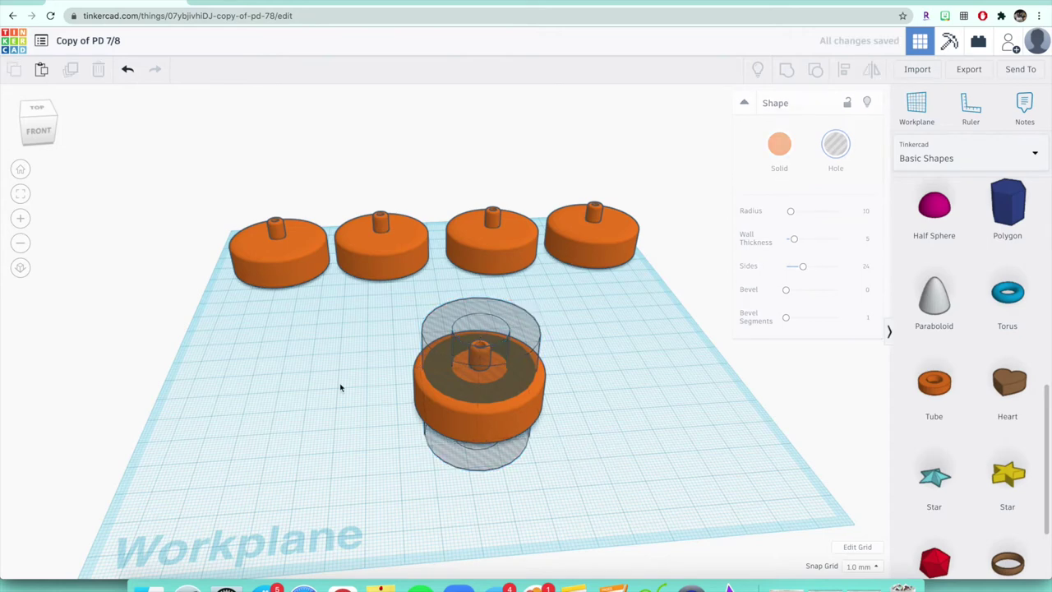
{"action": "left_click", "coordinate": [40, 131]}
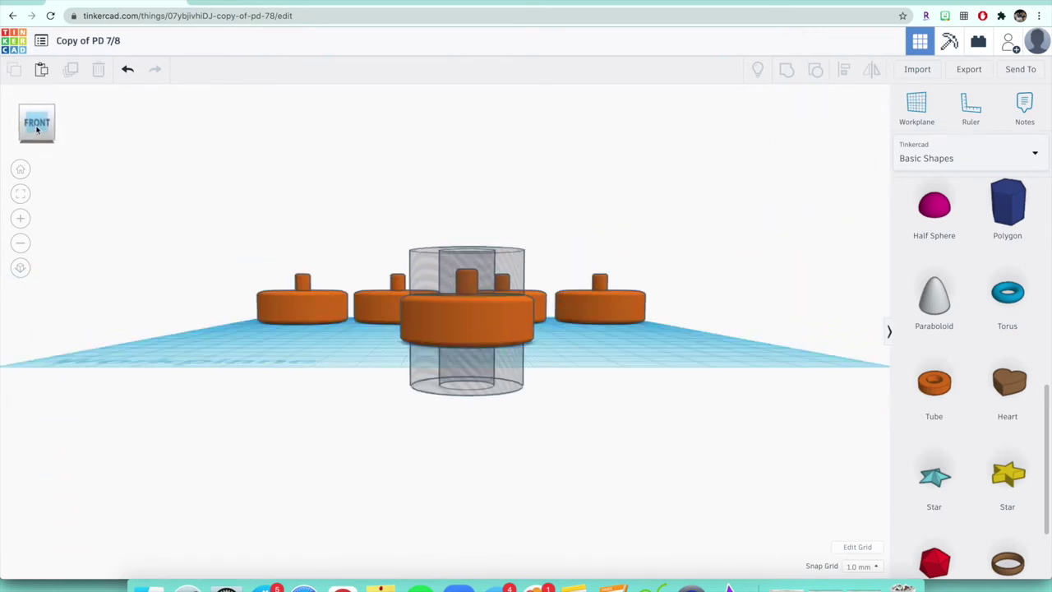
{"action": "left_click_drag", "start_coordinate": [37, 129], "coordinate": [37, 137]}
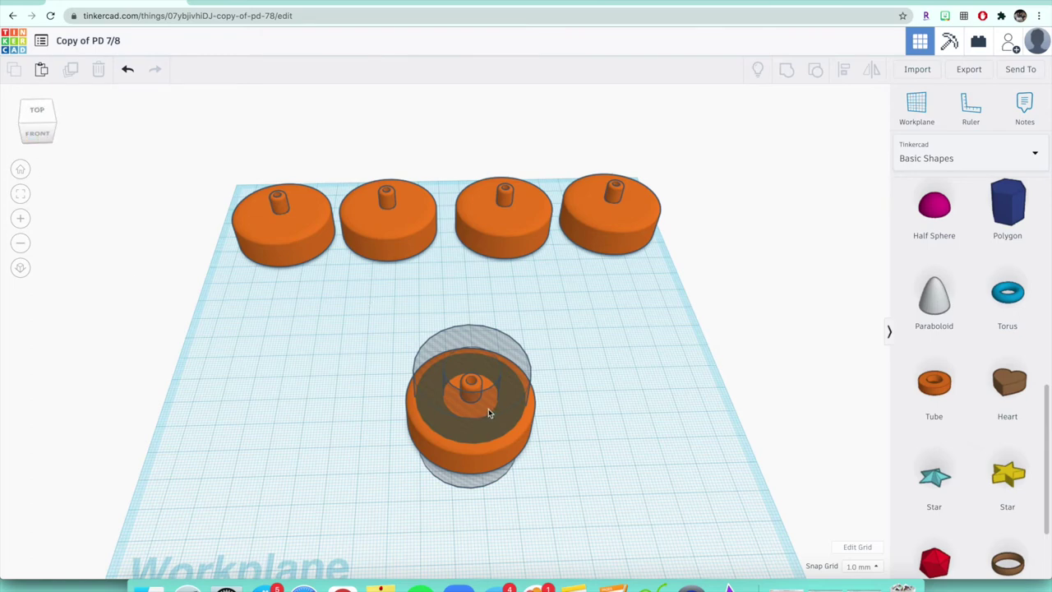
Set the wall thickness of the tube hole in the front wheel to 6.
{"action": "left_click", "coordinate": [507, 381]}
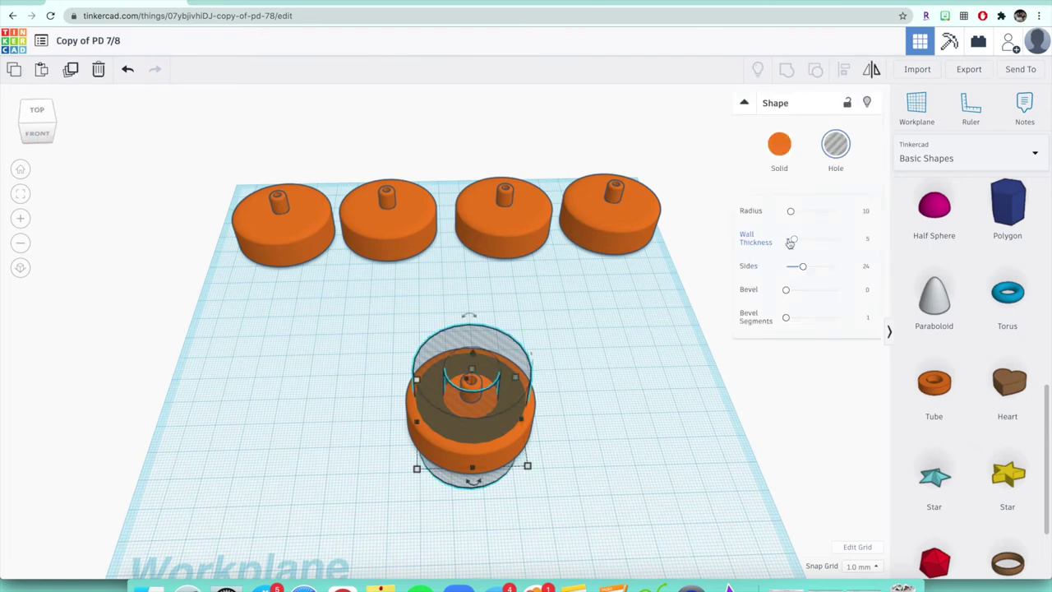
{"action": "mouse_move", "coordinate": [792, 240]}
{"action": "left_mouse_down"}
{"action": "mouse_move", "coordinate": [802, 240]}
{"action": "mouse_move", "coordinate": [792, 238]}
{"action": "left_mouse_up"}
{"action": "left_click", "coordinate": [866, 240]}
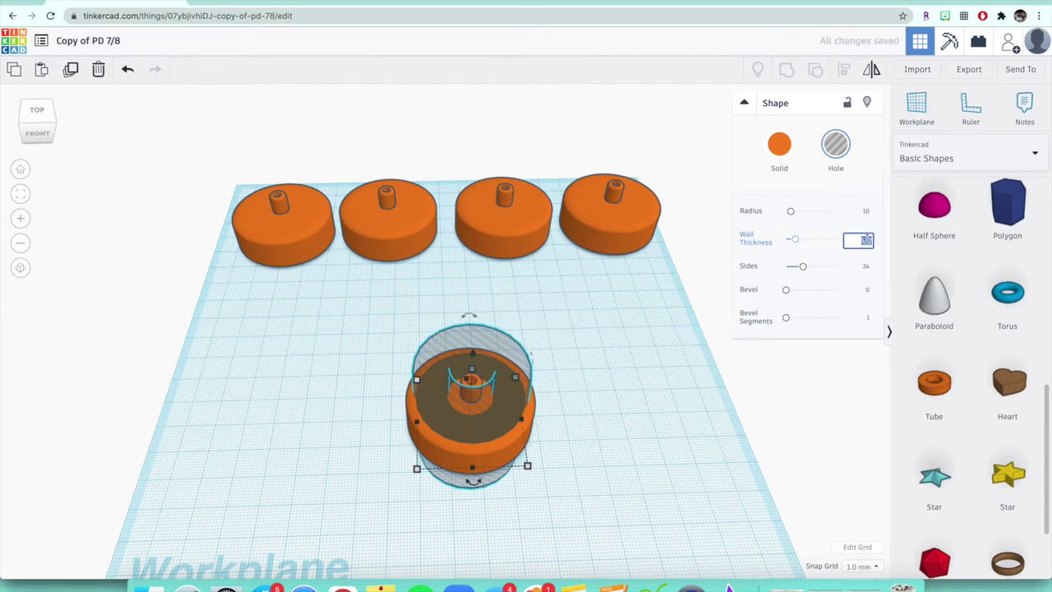
{"action": "type", "text": "6"}
{"action": "key", "text": "Return"}
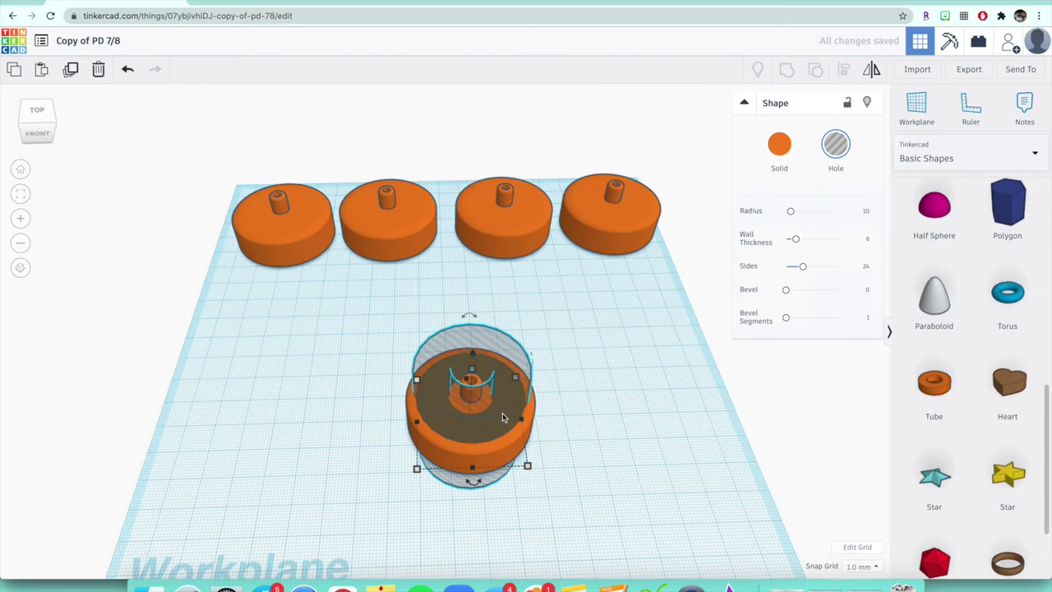
{"action": "left_click", "coordinate": [357, 409]}
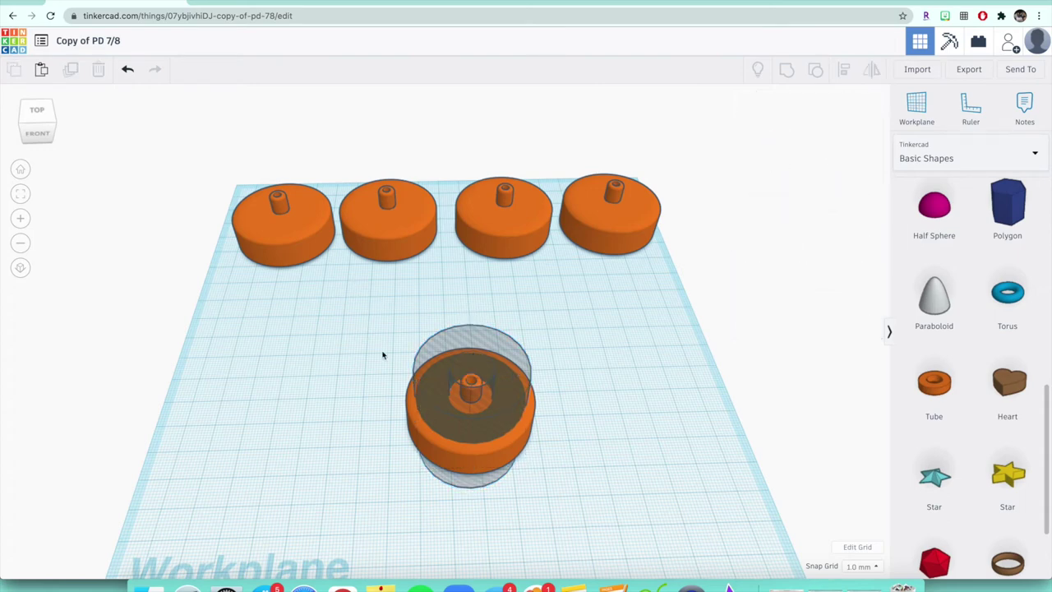
Center the front wheel and the tube hole on each other in both horizontal directions and group them to cut out the ring.
{"action": "left_click", "coordinate": [38, 111]}
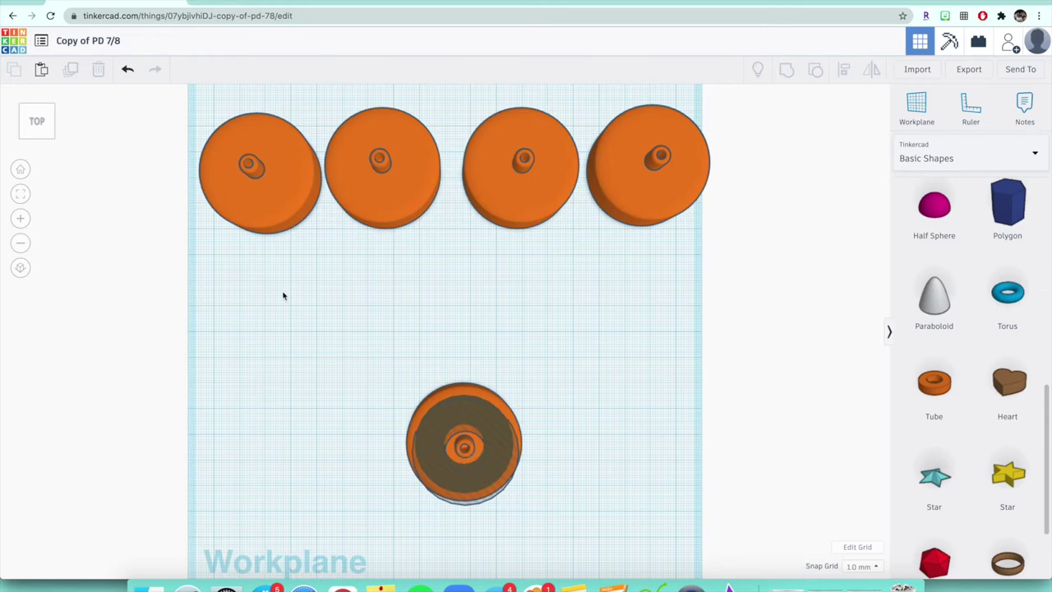
{"action": "left_click", "coordinate": [45, 125]}
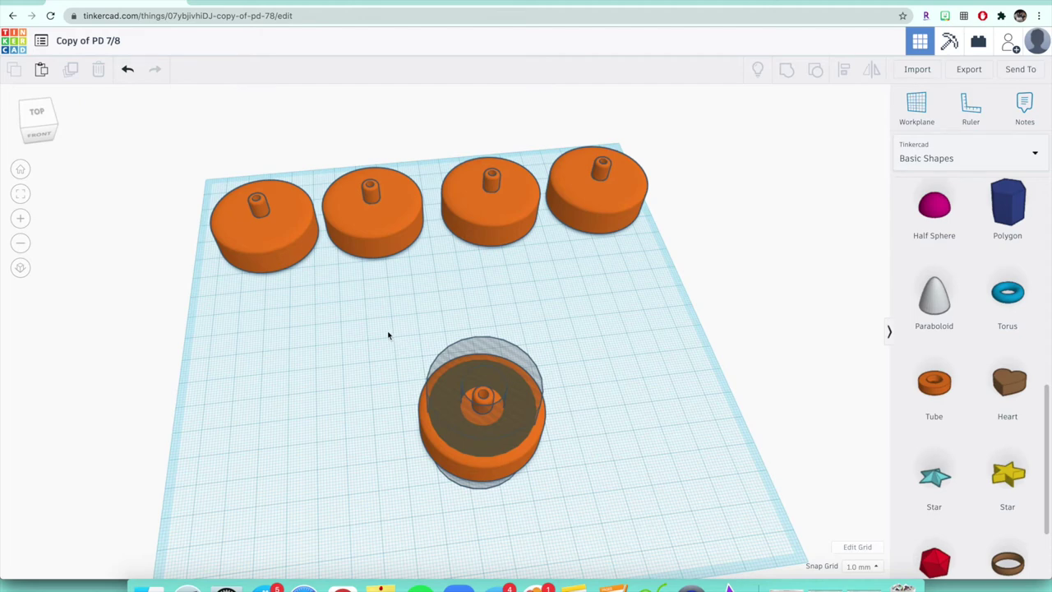
{"action": "left_click_drag", "start_coordinate": [419, 355], "coordinate": [623, 539]}
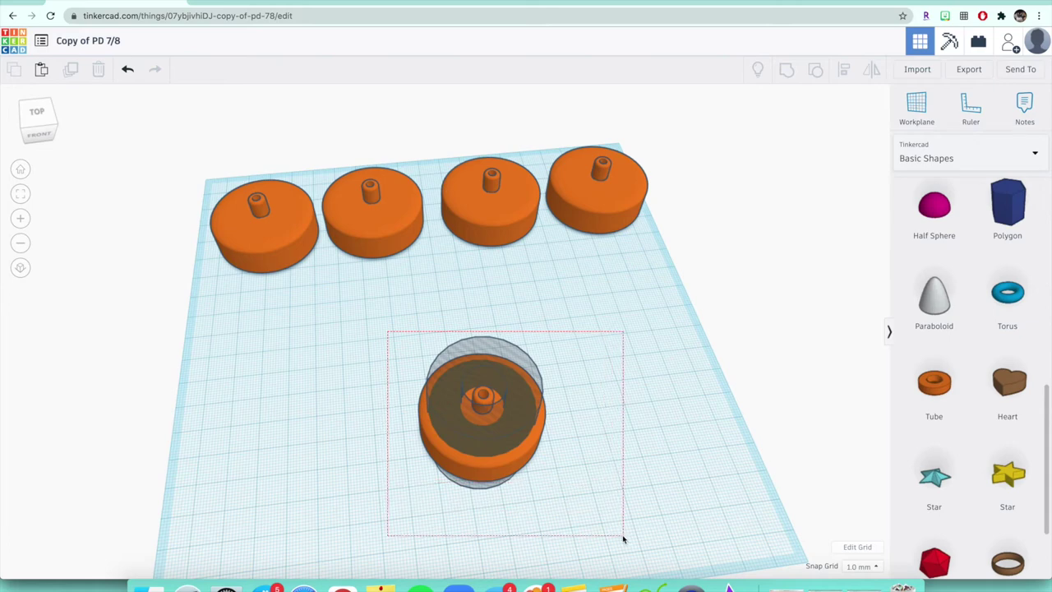
{"action": "left_click_drag", "start_coordinate": [623, 539], "coordinate": [585, 524]}
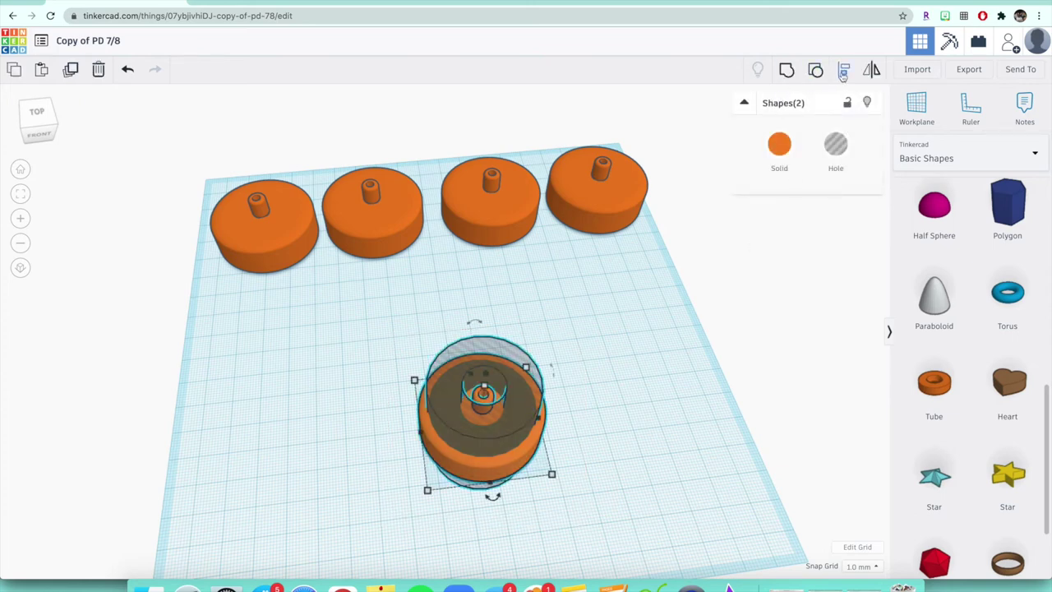
{"action": "left_click", "coordinate": [842, 75]}
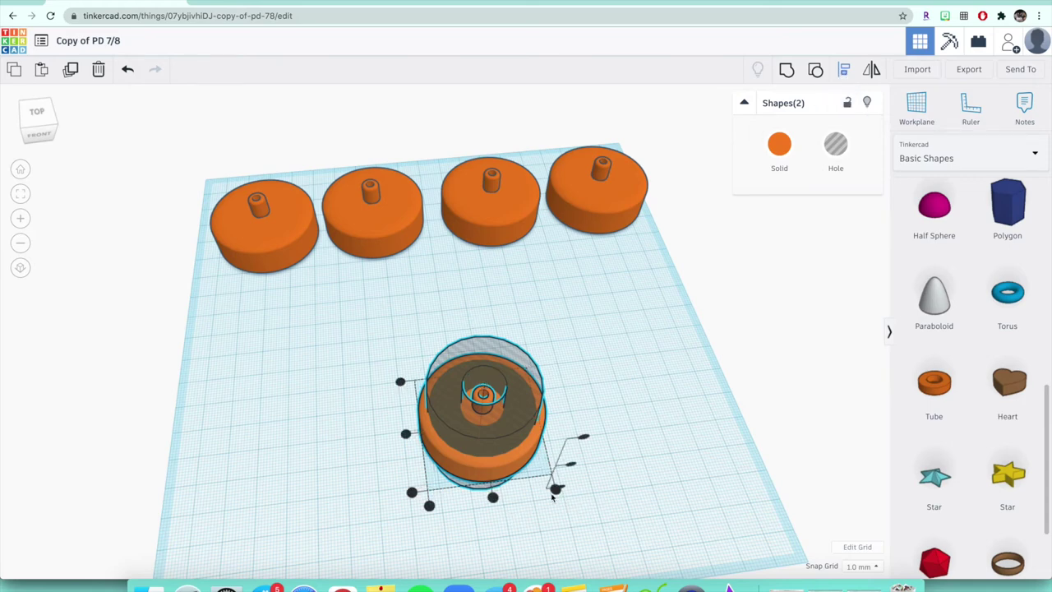
{"action": "left_click", "coordinate": [493, 498]}
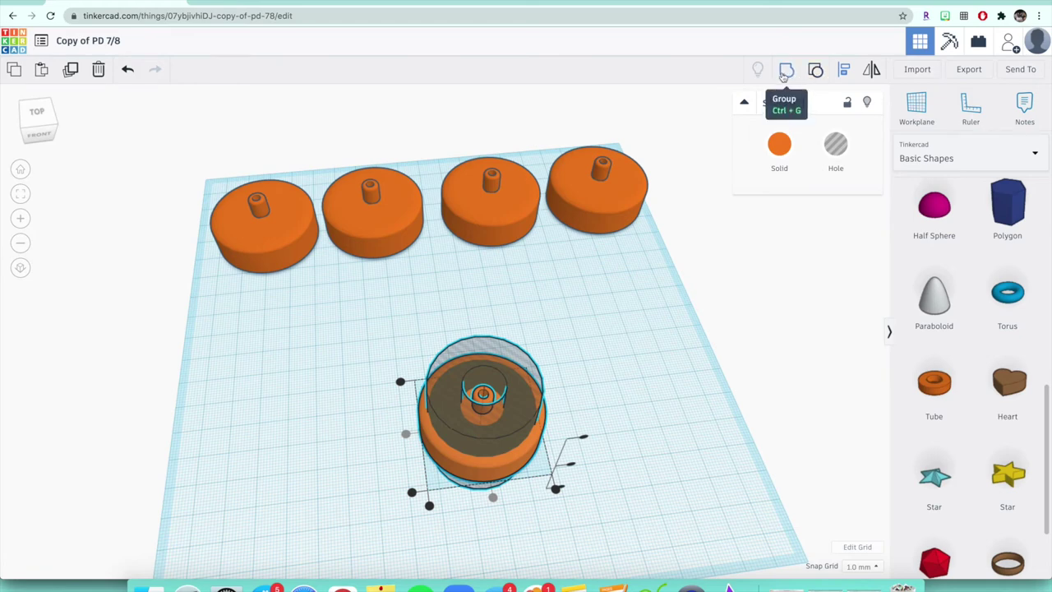
{"action": "left_click", "coordinate": [784, 72]}
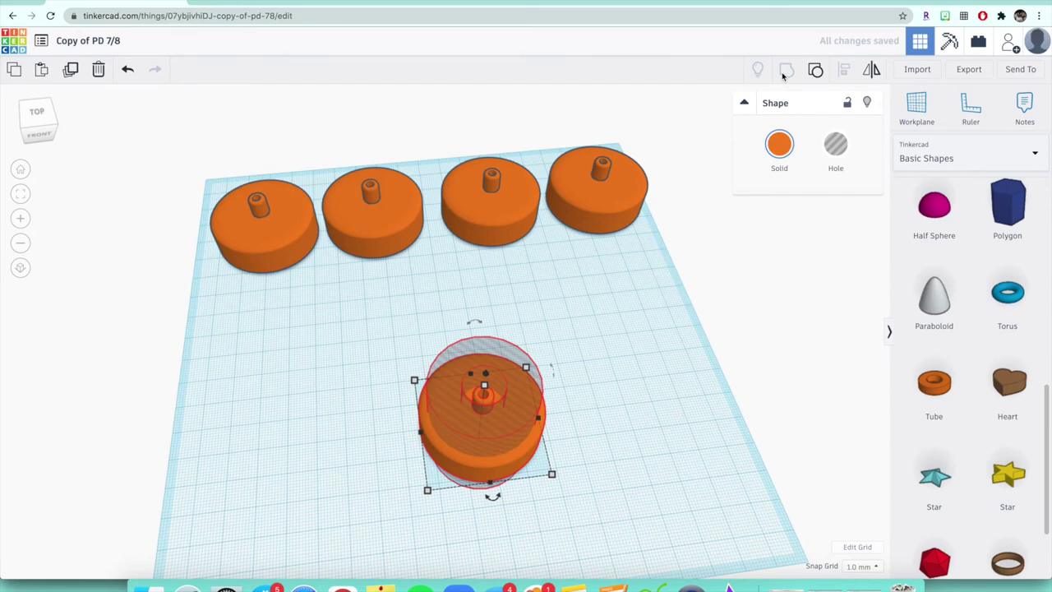
{"action": "left_click", "coordinate": [36, 117]}
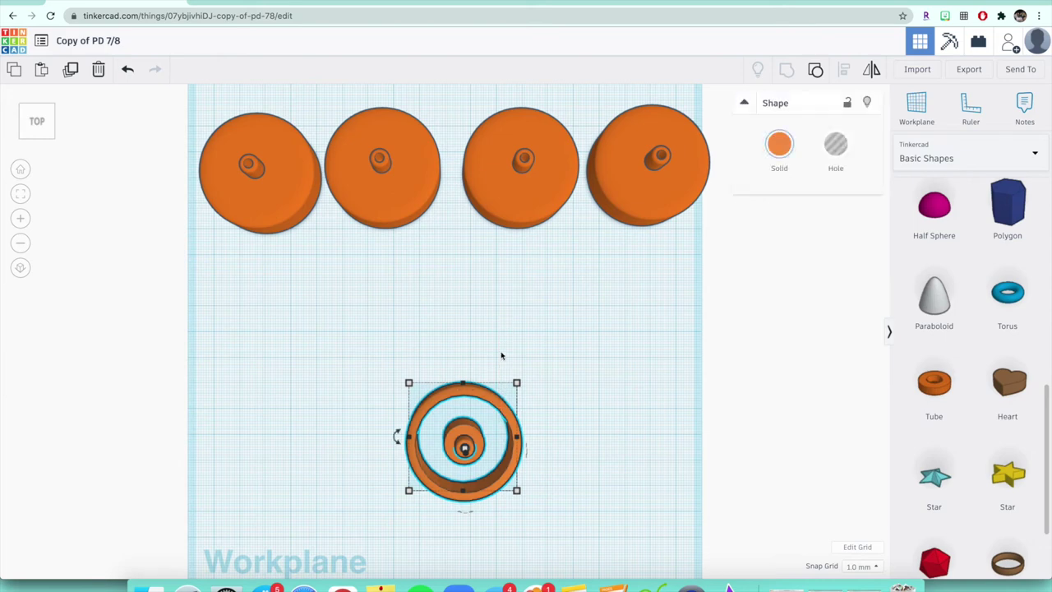
Reposition the ring-cut wheel in front of the four other wheels, finishing with a move of 28 mm forward and 5 mm left.
{"action": "left_click_drag", "start_coordinate": [493, 406], "coordinate": [489, 298]}
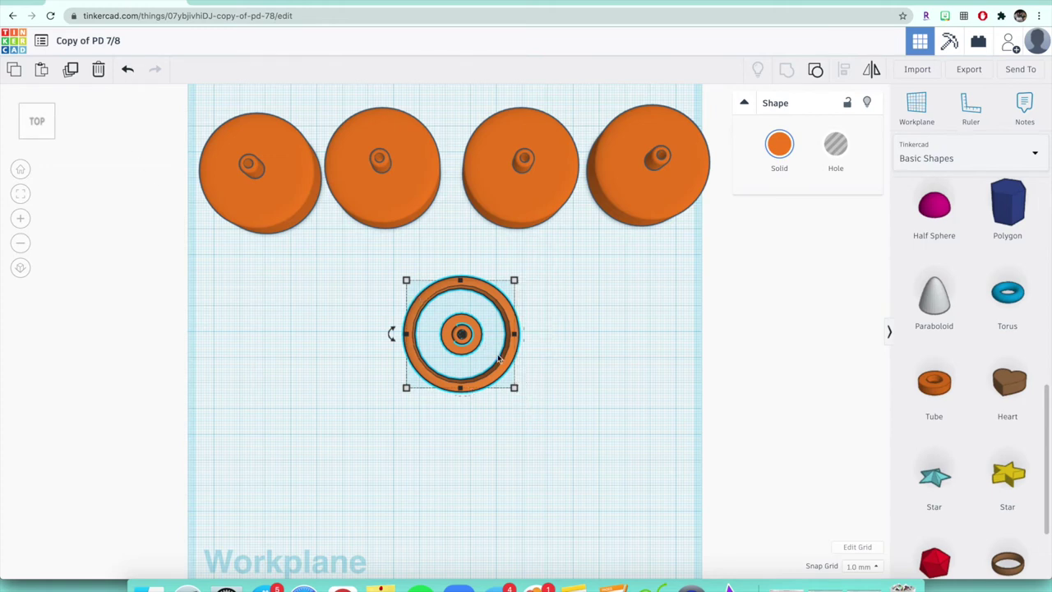
{"action": "left_click_drag", "start_coordinate": [504, 368], "coordinate": [492, 440]}
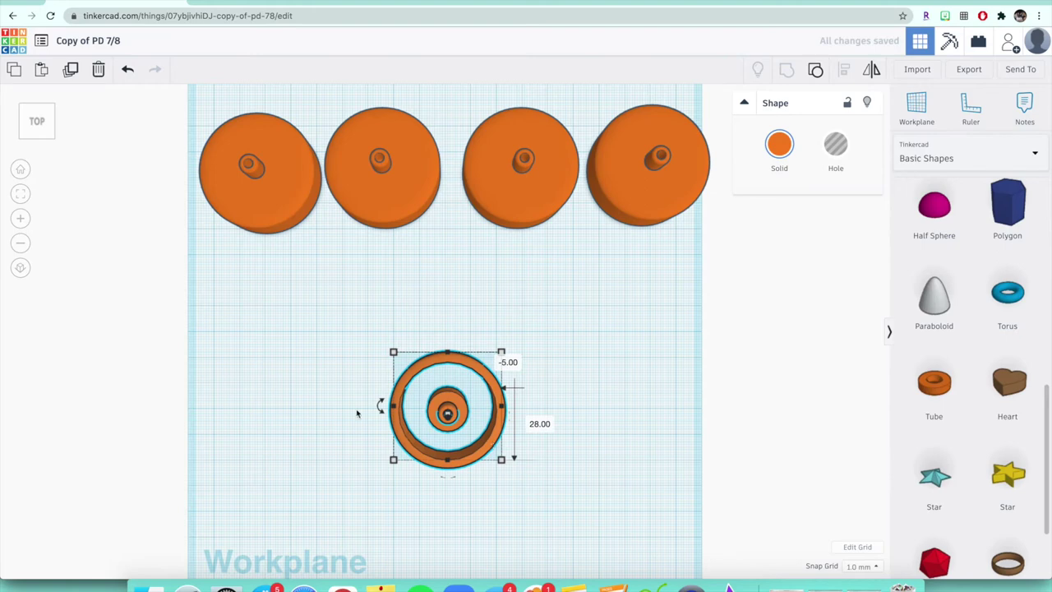
{"action": "left_click", "coordinate": [43, 129]}
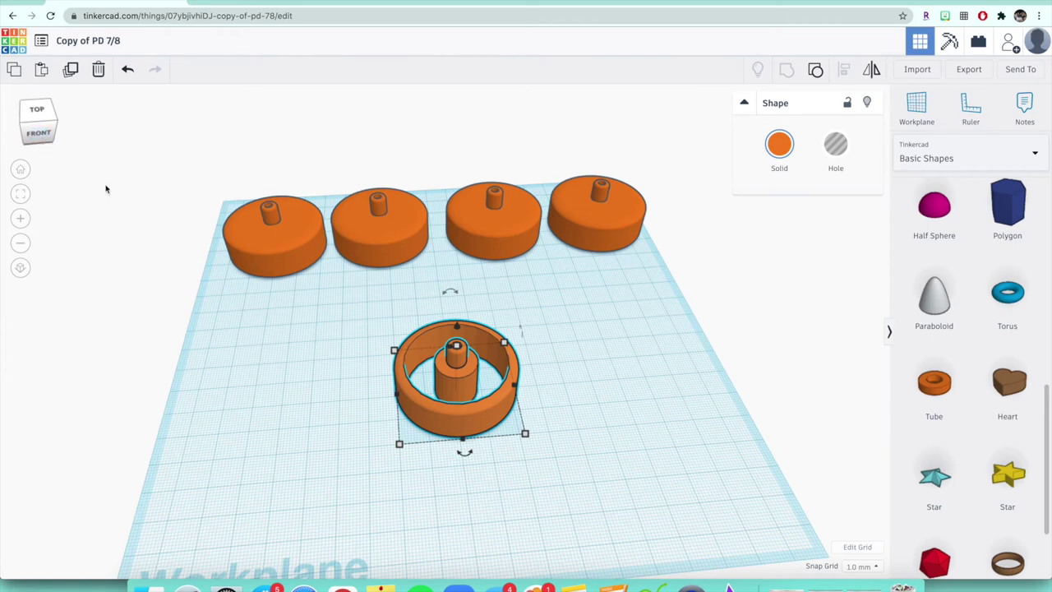
{"action": "left_click", "coordinate": [352, 411]}
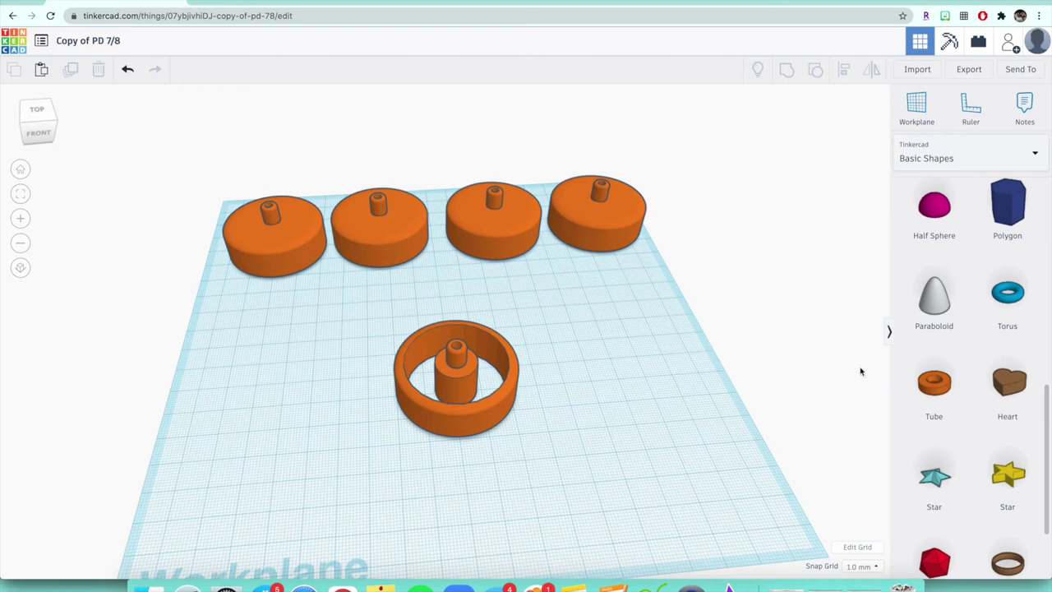
Add a solid box, place it over the hub of the ring-cut wheel and stretch it to 35 mm wide across the opening.
{"action": "scroll", "coordinate": [961, 376], "scroll_direction": "up", "scroll_amount": 5}
{"action": "scroll", "coordinate": [958, 375], "scroll_direction": "up", "scroll_amount": 3}
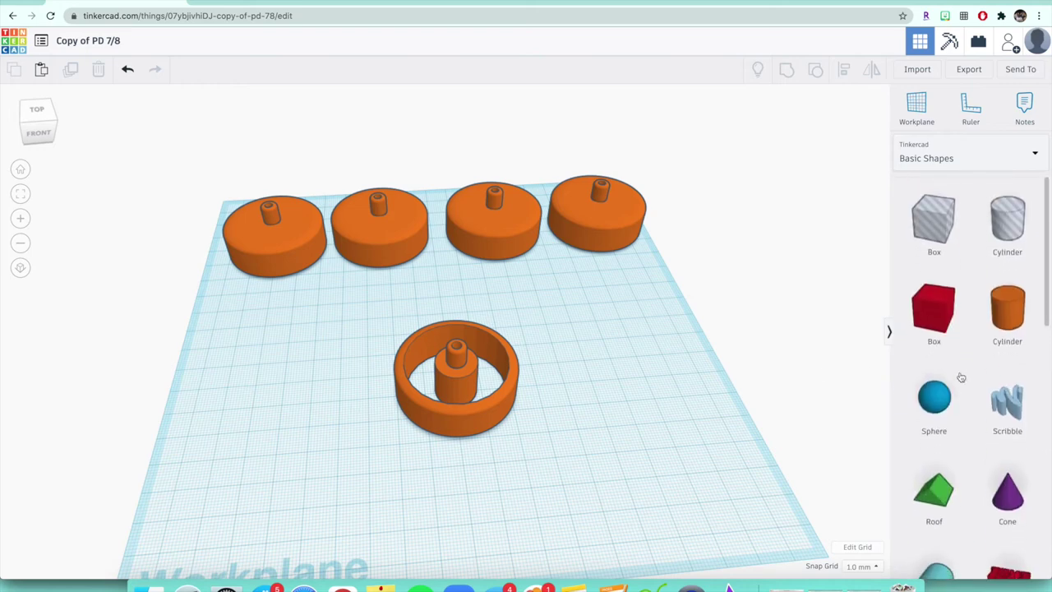
{"action": "left_click_drag", "start_coordinate": [937, 309], "coordinate": [606, 377]}
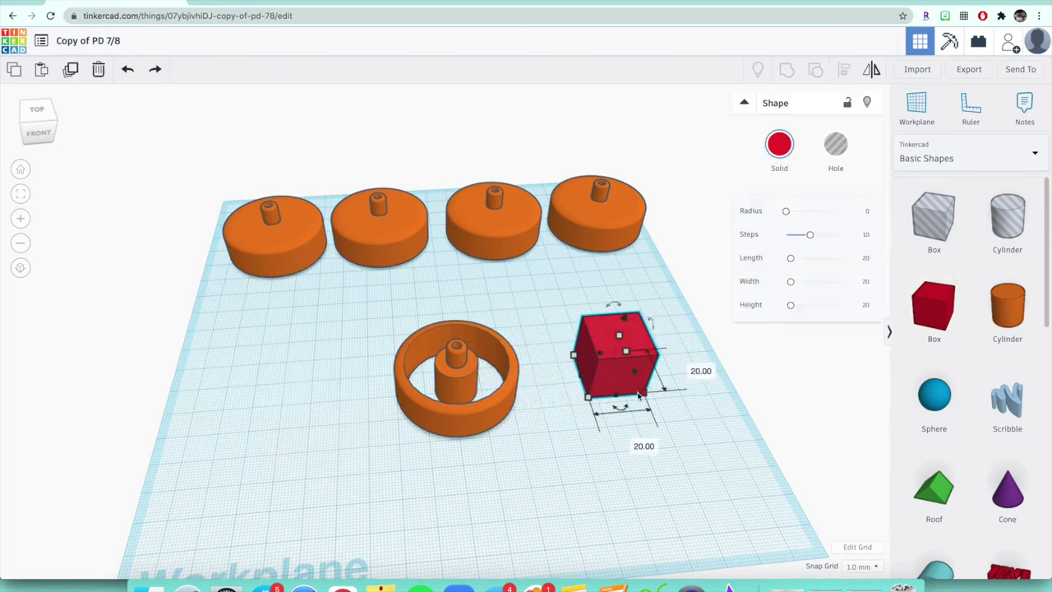
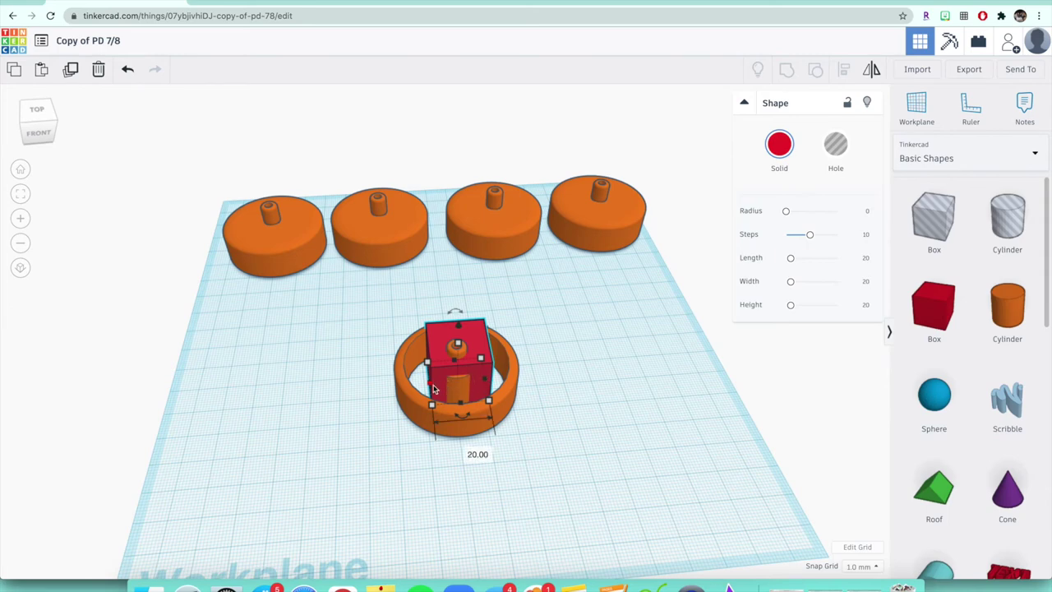
{"action": "left_click_drag", "start_coordinate": [434, 390], "coordinate": [405, 392]}
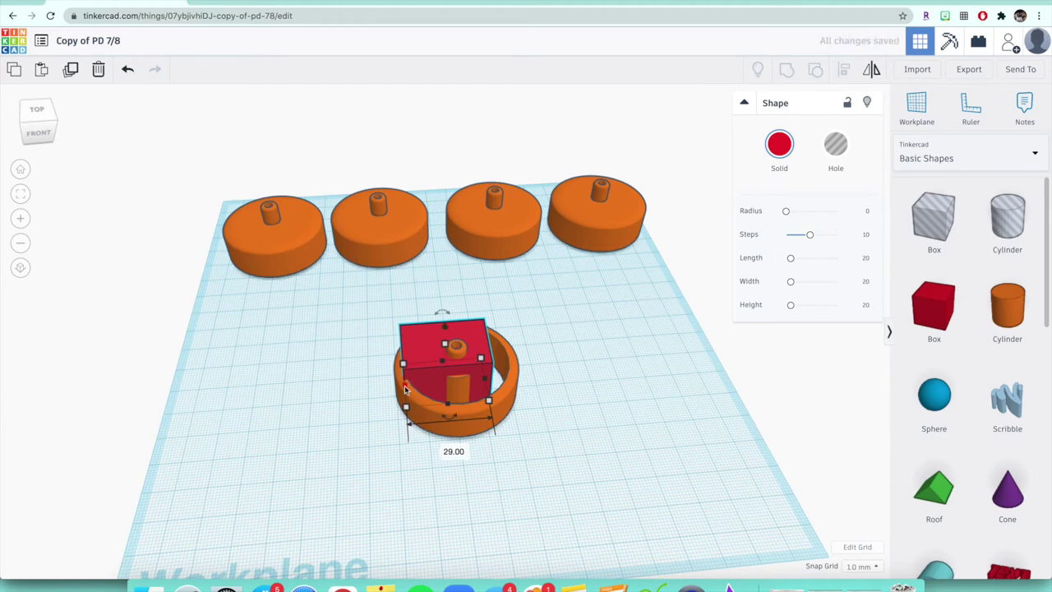
{"action": "left_click", "coordinate": [42, 137]}
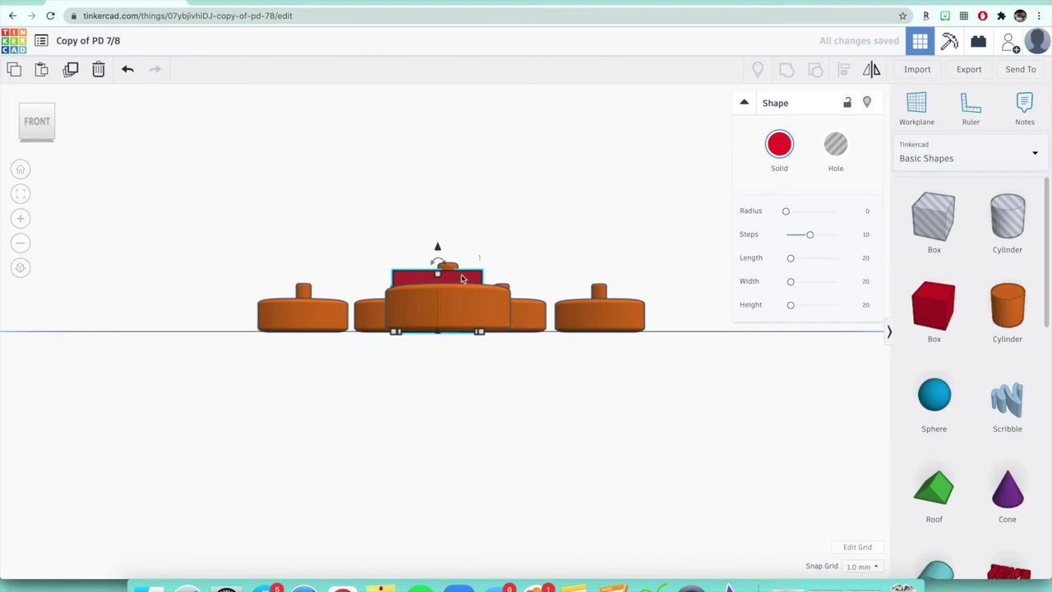
{"action": "left_click", "coordinate": [37, 129]}
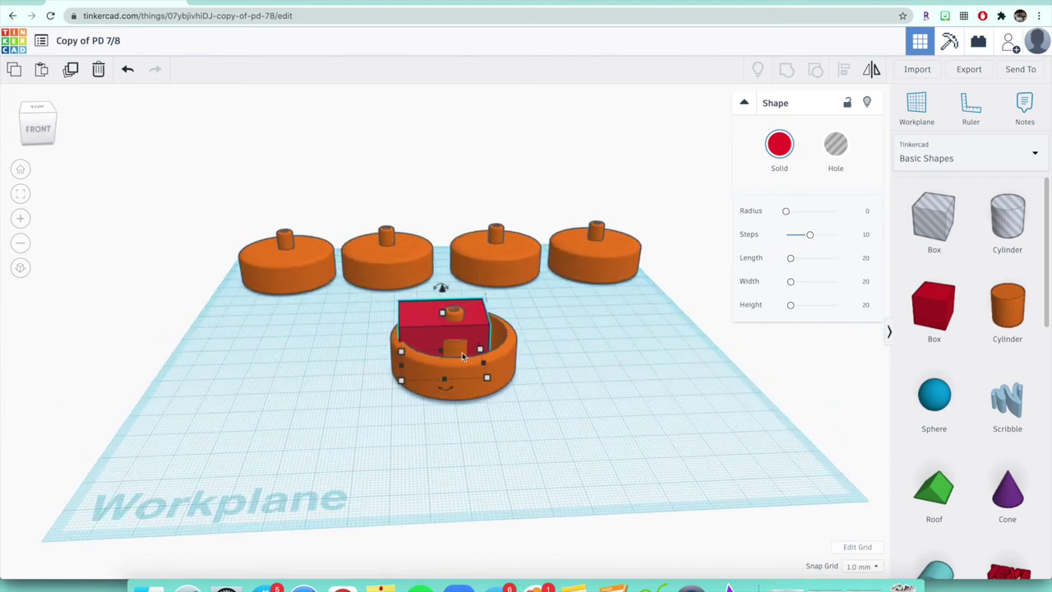
{"action": "left_click_drag", "start_coordinate": [490, 362], "coordinate": [504, 362]}
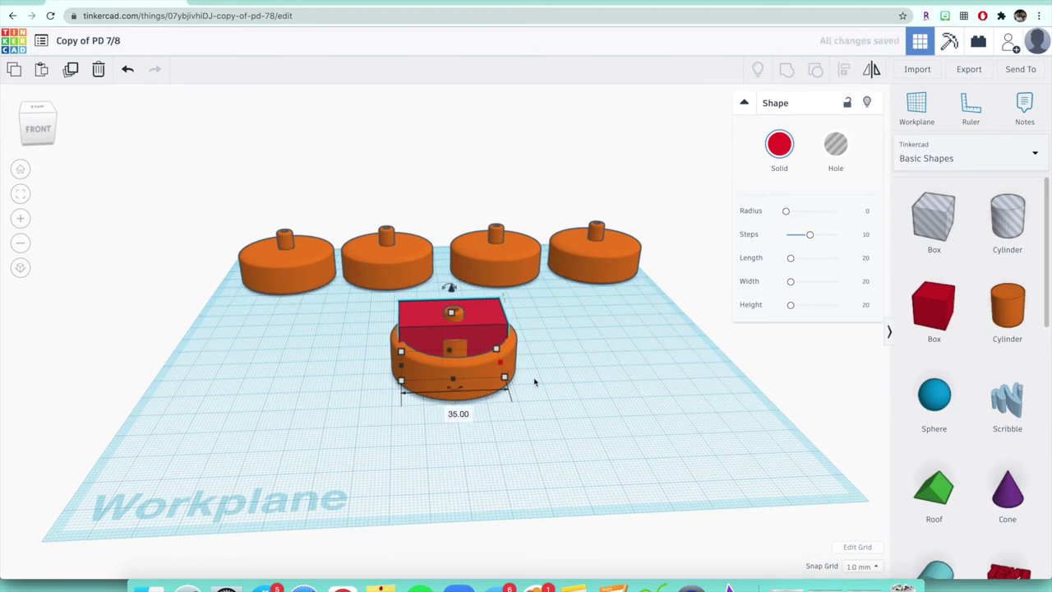
Thin the box to 3 mm deep so that it forms a narrow spoke through the hub.
{"action": "left_click", "coordinate": [36, 113]}
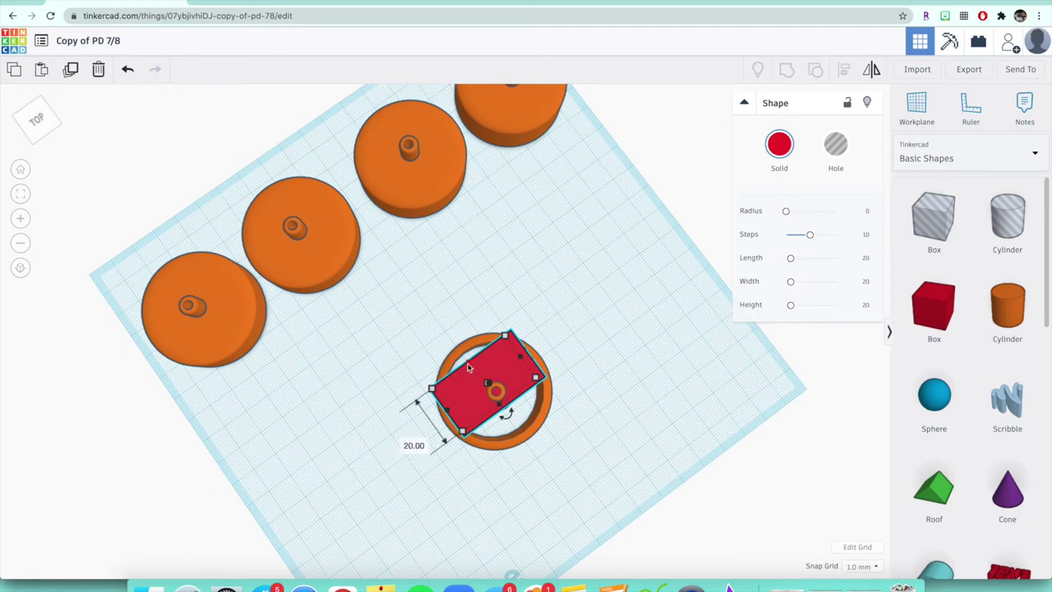
{"action": "left_click_drag", "start_coordinate": [467, 368], "coordinate": [484, 400]}
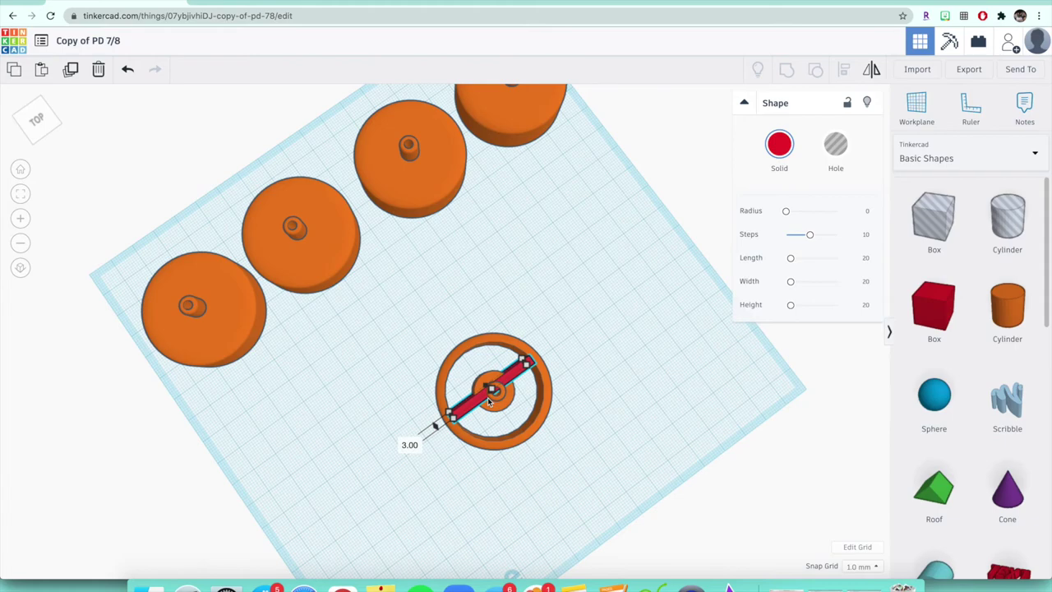
{"action": "left_click", "coordinate": [37, 123]}
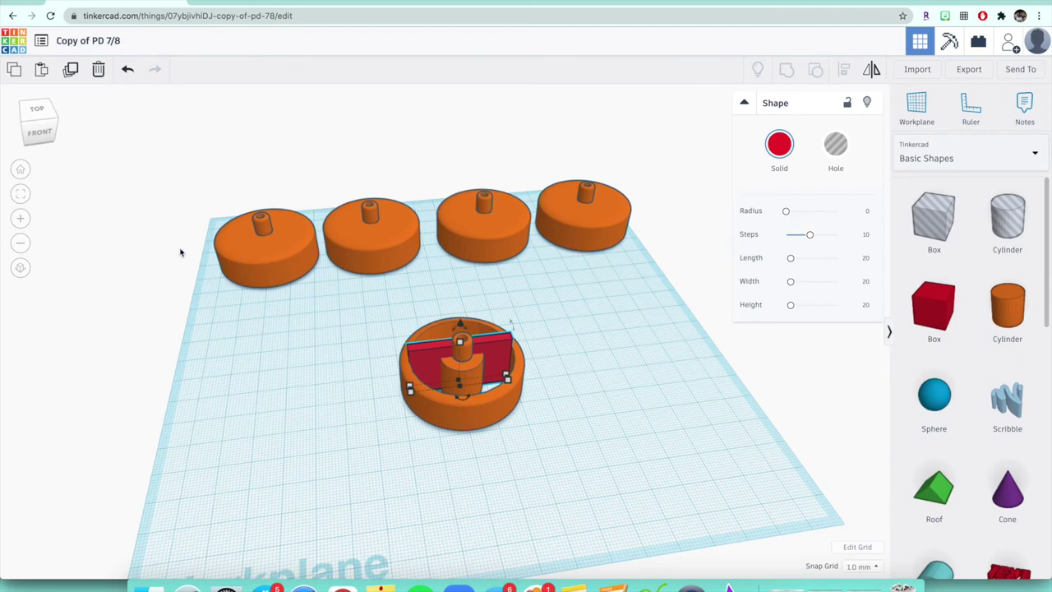
{"action": "left_click", "coordinate": [40, 136]}
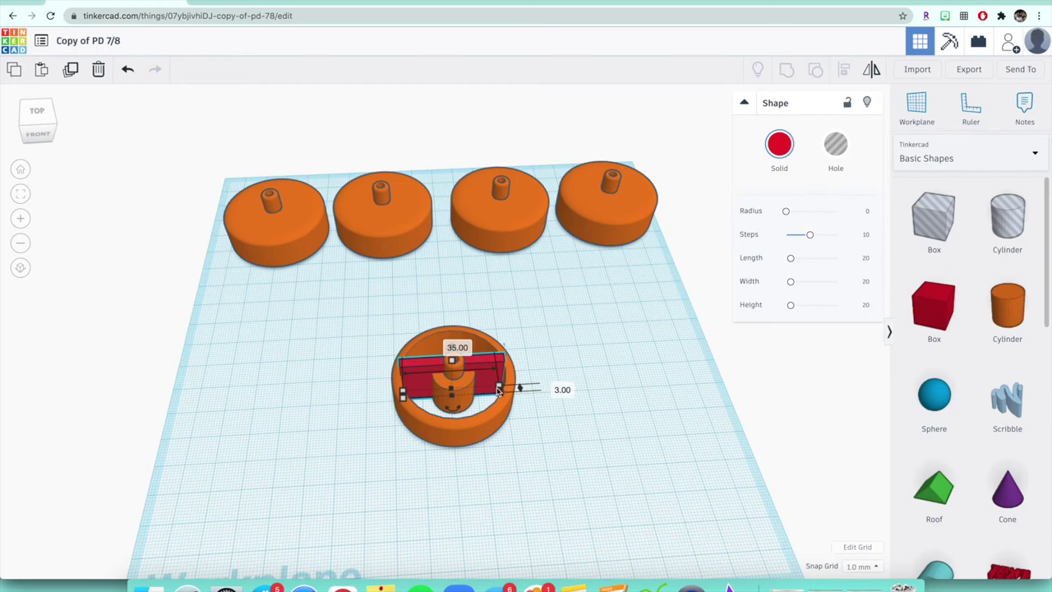
Lengthen the red spoke at both ends so that it reaches into the wheel's rim on each side.
{"action": "scroll", "coordinate": [497, 391], "scroll_direction": "up", "scroll_amount": 5}
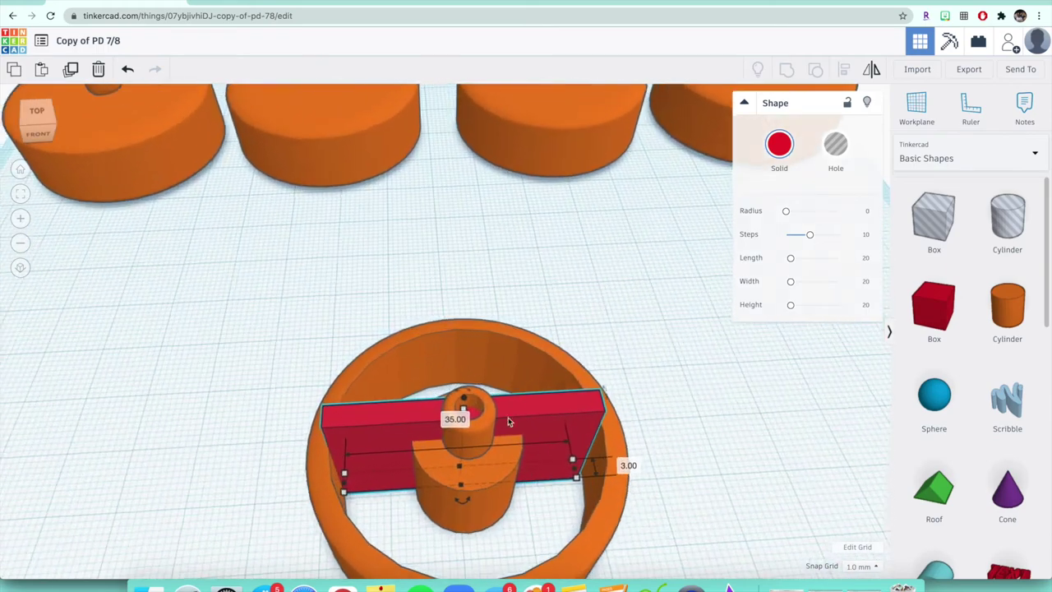
{"action": "left_click_drag", "start_coordinate": [574, 470], "coordinate": [583, 468]}
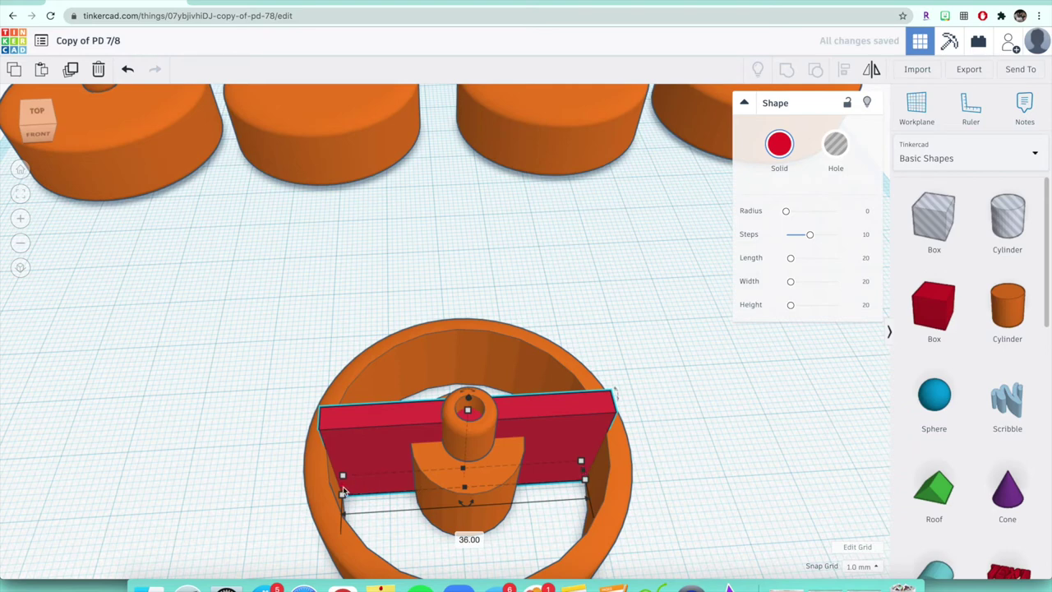
{"action": "left_click_drag", "start_coordinate": [343, 490], "coordinate": [338, 492]}
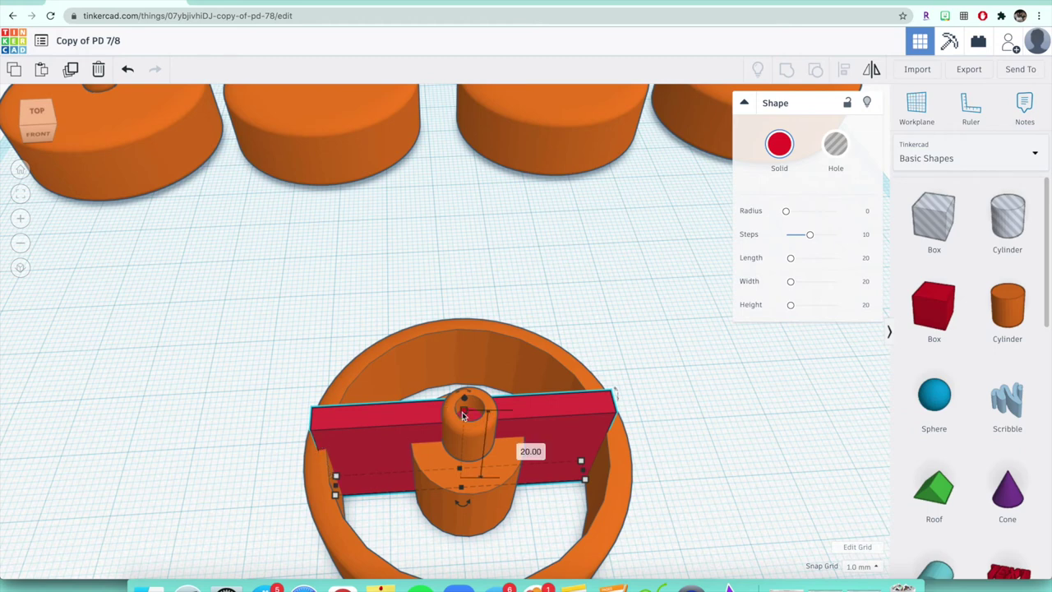
Reduce the spoke's height to 14 mm so that its top lies below the top of the hub.
{"action": "mouse_move", "coordinate": [463, 421]}
{"action": "left_mouse_down"}
{"action": "mouse_move", "coordinate": [461, 442]}
{"action": "mouse_move", "coordinate": [465, 421]}
{"action": "left_mouse_up"}
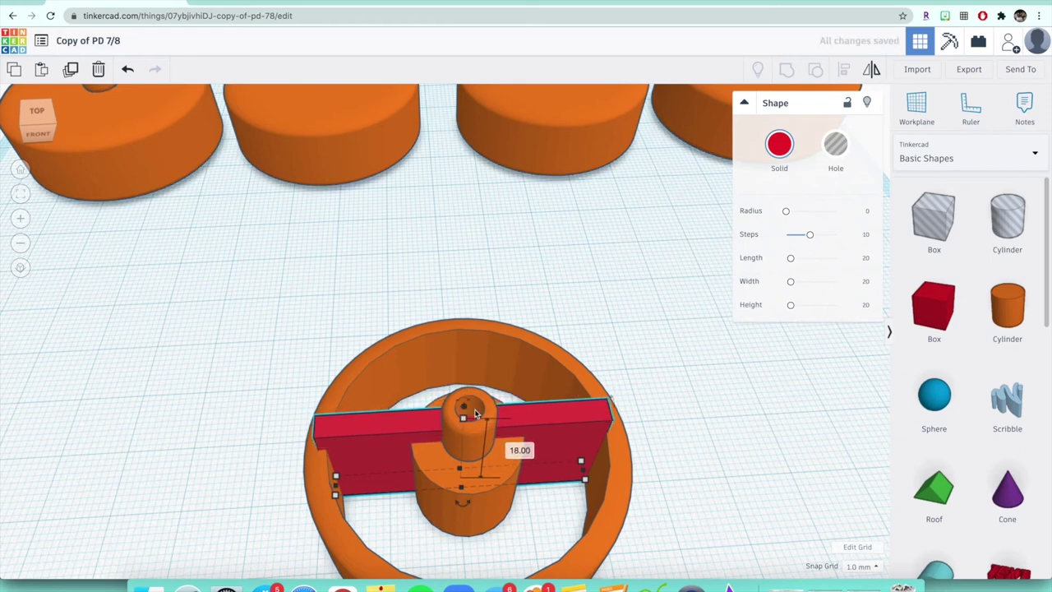
{"action": "left_click_drag", "start_coordinate": [463, 420], "coordinate": [462, 435]}
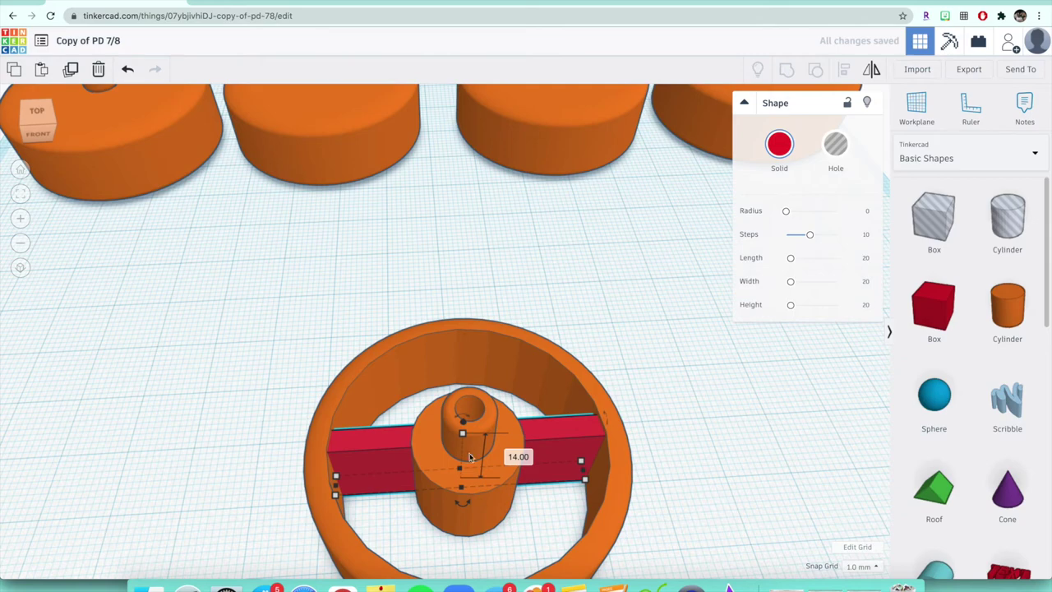
{"action": "mouse_move", "coordinate": [33, 140]}
{"action": "left_mouse_down"}
{"action": "mouse_move", "coordinate": [49, 135]}
{"action": "mouse_move", "coordinate": [37, 138]}
{"action": "left_mouse_up"}
{"action": "left_click", "coordinate": [36, 137]}
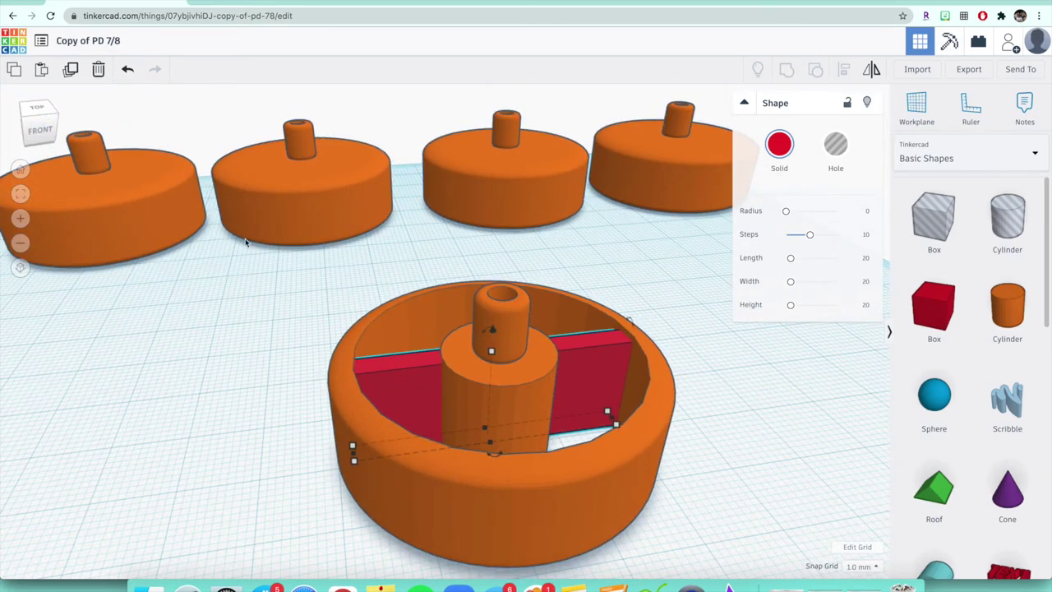
{"action": "left_click", "coordinate": [37, 140]}
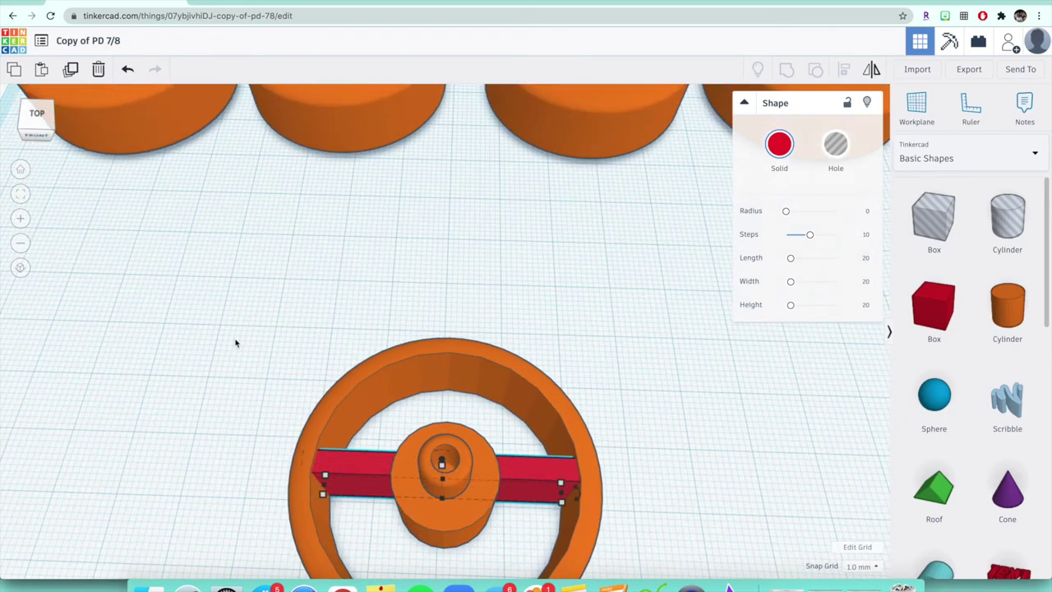
{"action": "mouse_move", "coordinate": [442, 465]}
{"action": "mouse_move", "coordinate": [442, 465]}
{"action": "left_mouse_down"}
{"action": "mouse_move", "coordinate": [442, 480]}
{"action": "mouse_move", "coordinate": [440, 469]}
{"action": "left_mouse_up"}
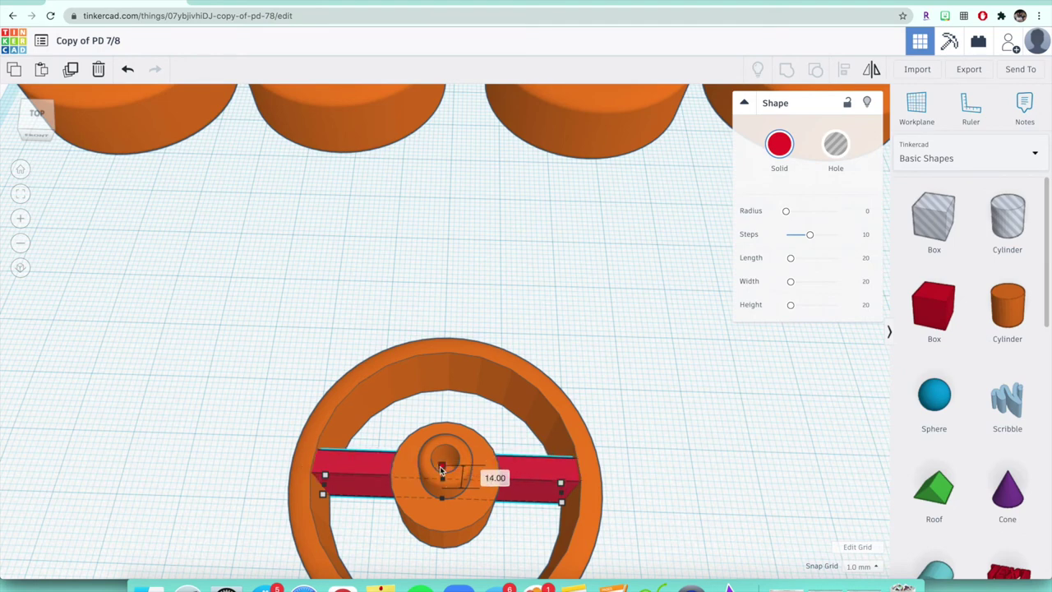
{"action": "left_click", "coordinate": [582, 475]}
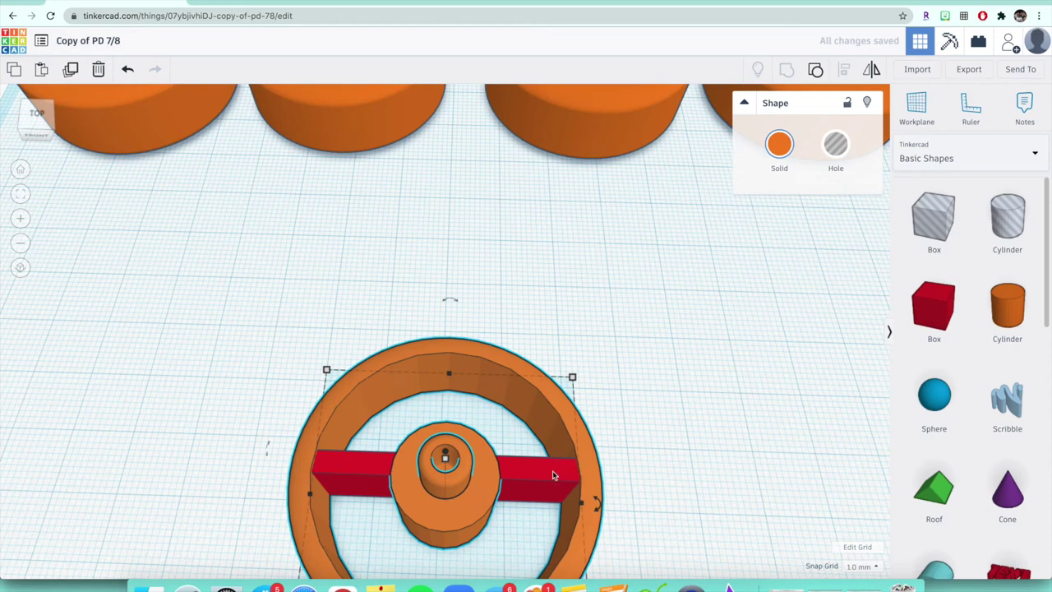
{"action": "left_click", "coordinate": [551, 476]}
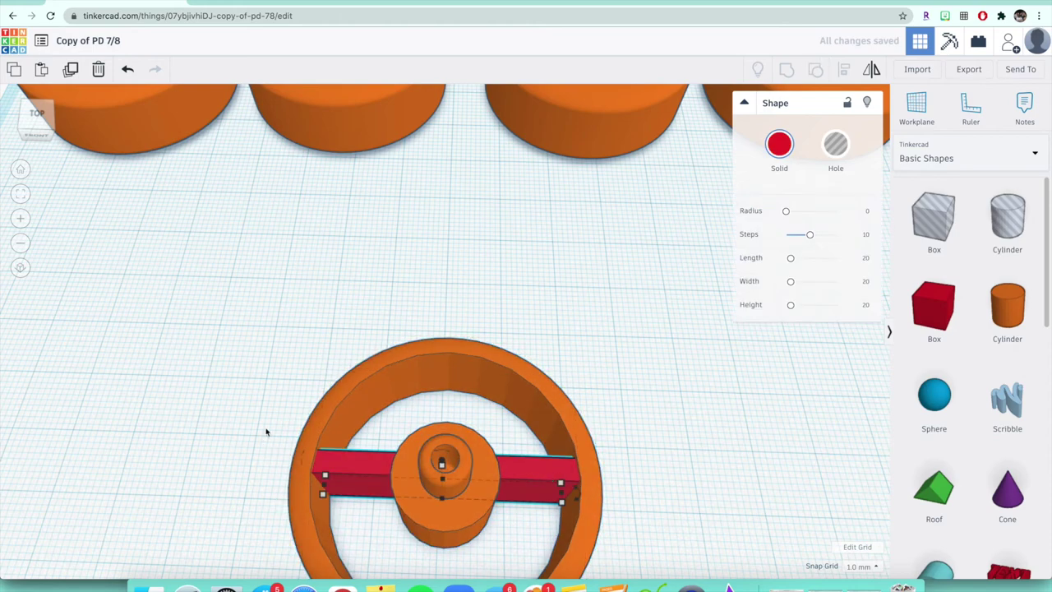
Raise the underside of the spoke by 1 mm to make it 13 mm high.
{"action": "mouse_move", "coordinate": [38, 116]}
{"action": "left_mouse_down"}
{"action": "mouse_move", "coordinate": [57, 113]}
{"action": "mouse_move", "coordinate": [41, 132]}
{"action": "left_mouse_up"}
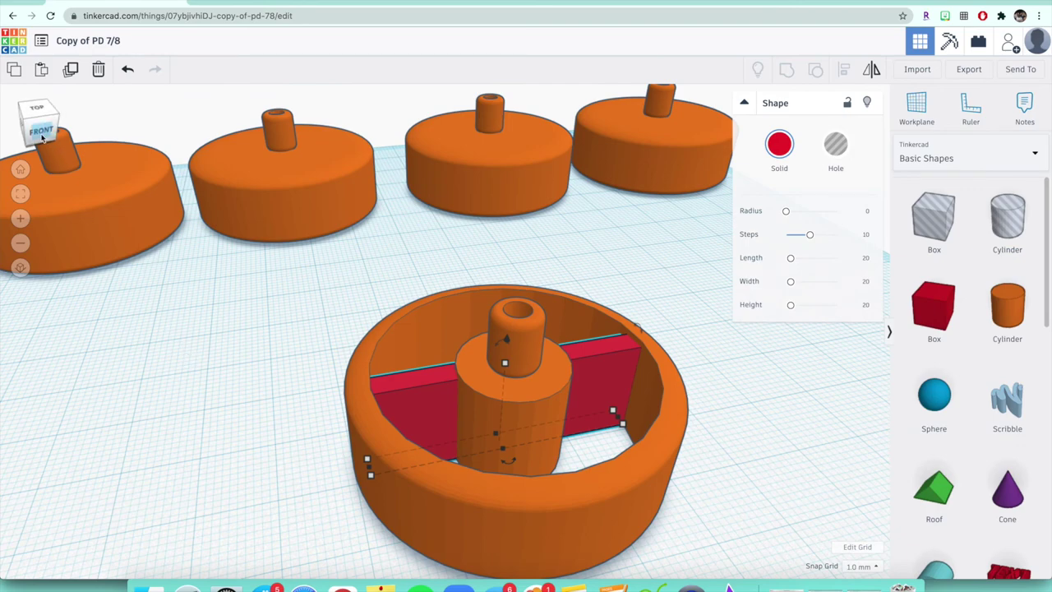
{"action": "left_click_drag", "start_coordinate": [43, 138], "coordinate": [43, 121]}
{"action": "left_click_drag", "start_coordinate": [501, 227], "coordinate": [505, 225]}
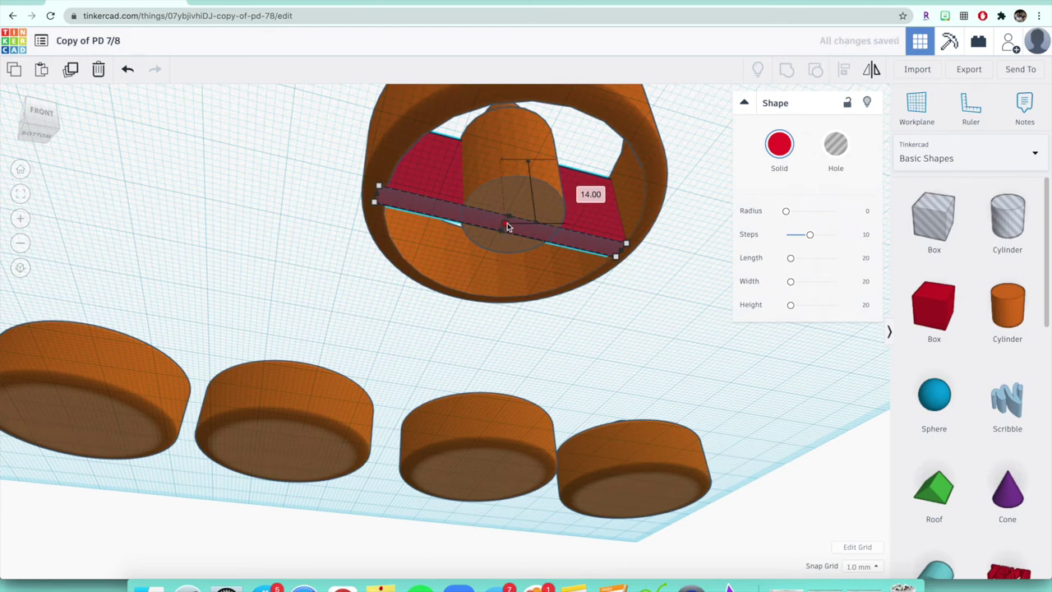
{"action": "left_click_drag", "start_coordinate": [507, 228], "coordinate": [507, 222]}
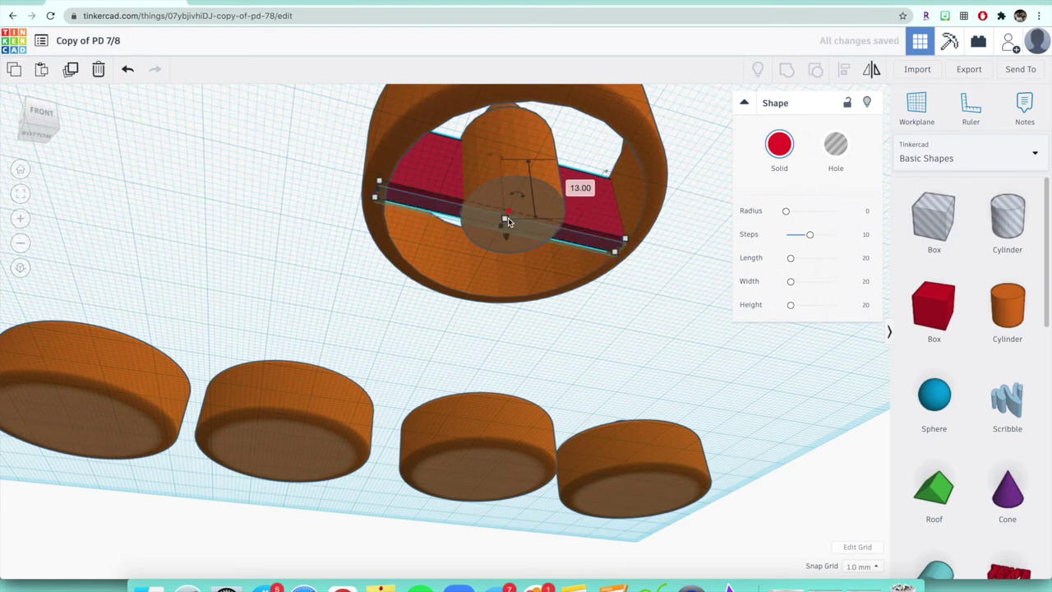
{"action": "left_click", "coordinate": [320, 246]}
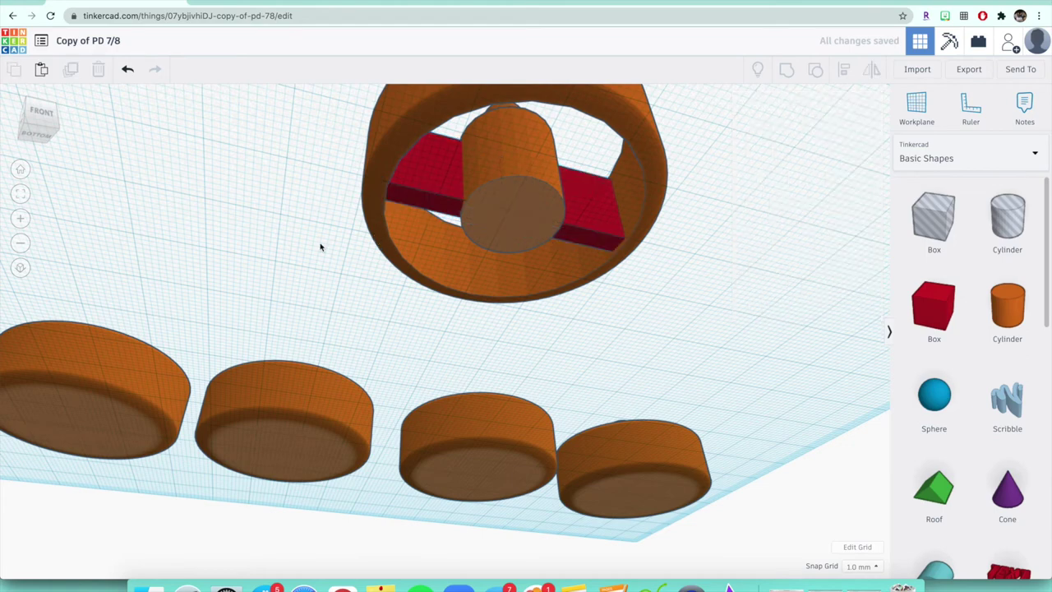
Move the red spoke 49 mm to the right, out of the ring-cut wheel and onto the open workplane.
{"action": "left_click", "coordinate": [41, 124]}
{"action": "left_click", "coordinate": [41, 127]}
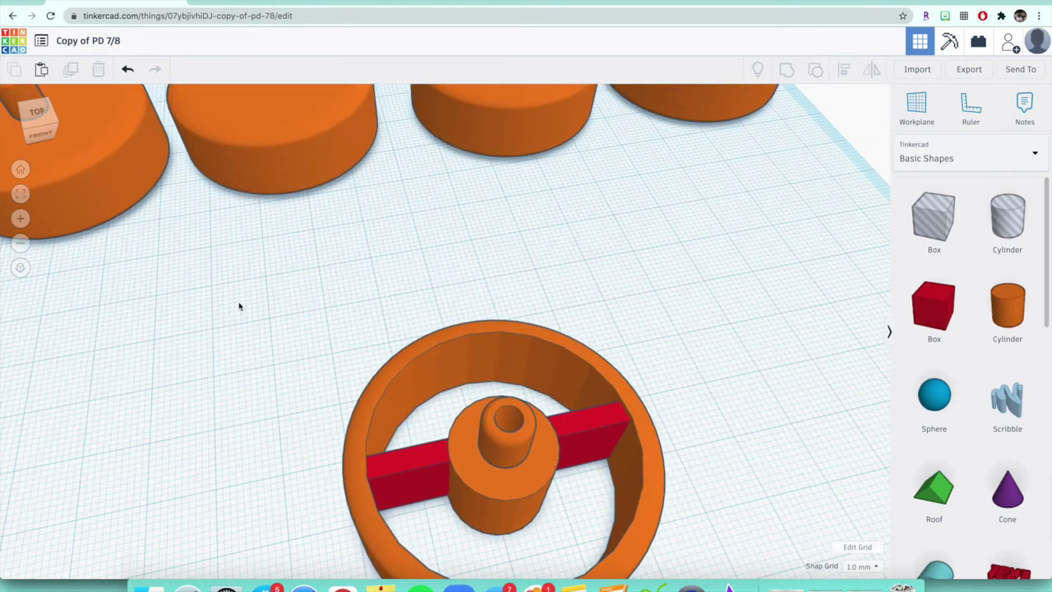
{"action": "scroll", "coordinate": [288, 374], "scroll_direction": "down", "scroll_amount": 5}
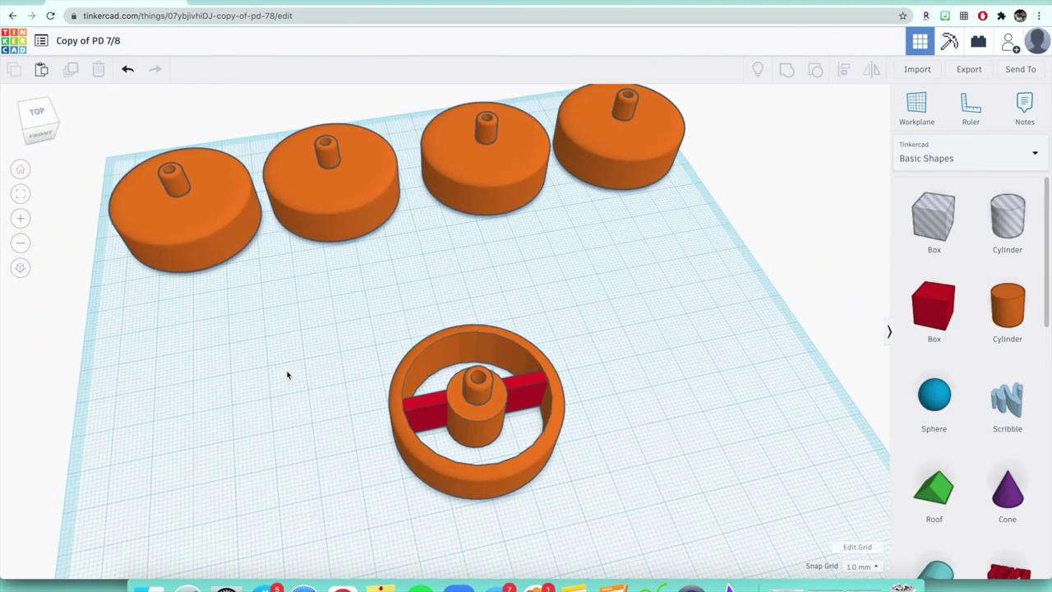
{"action": "left_click", "coordinate": [37, 122]}
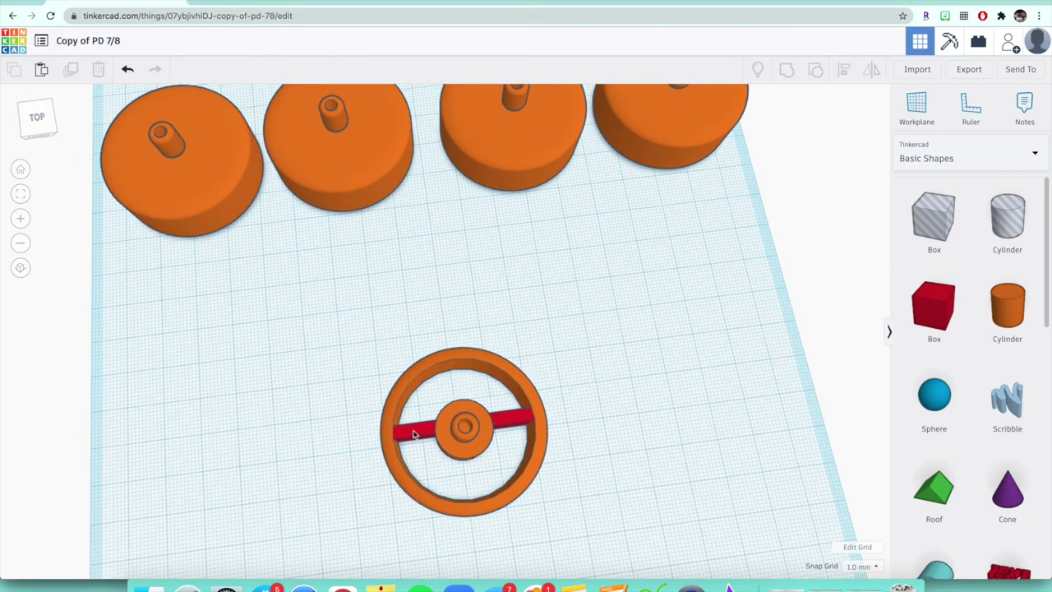
{"action": "left_click", "coordinate": [510, 422]}
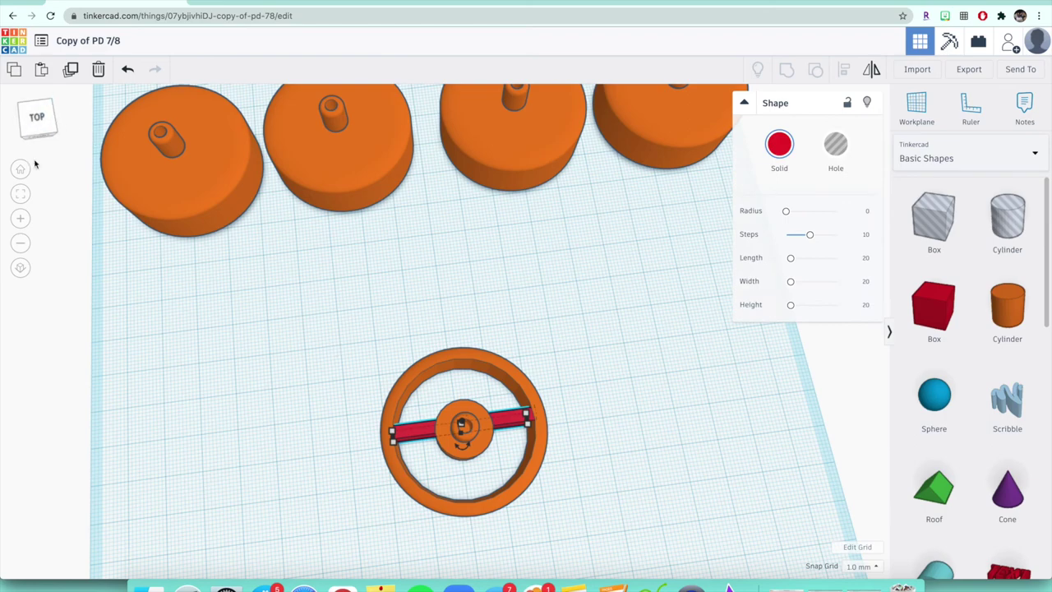
{"action": "left_click", "coordinate": [35, 122]}
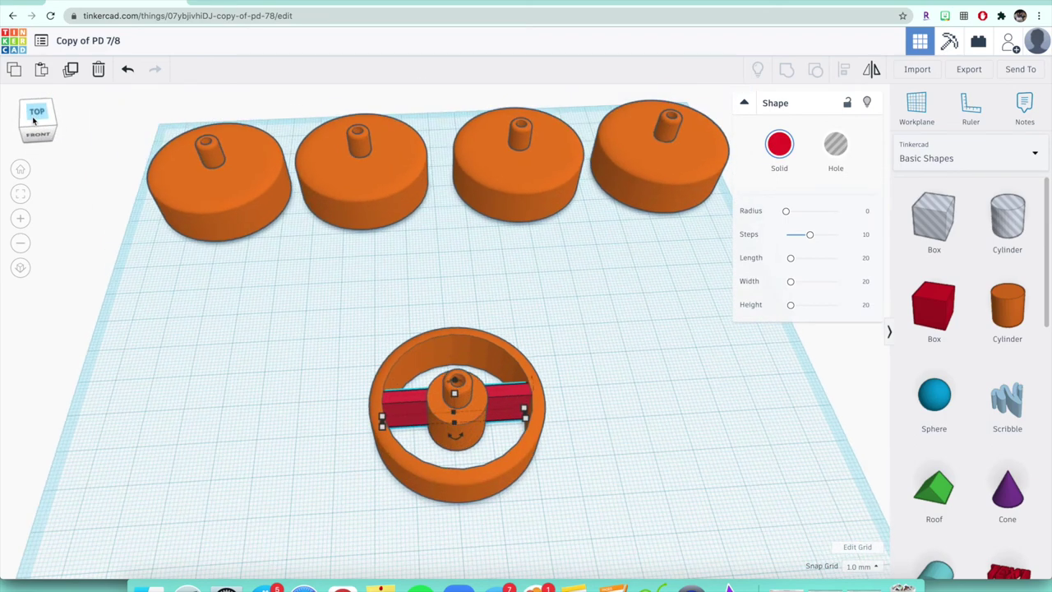
{"action": "left_click_drag", "start_coordinate": [516, 401], "coordinate": [703, 395]}
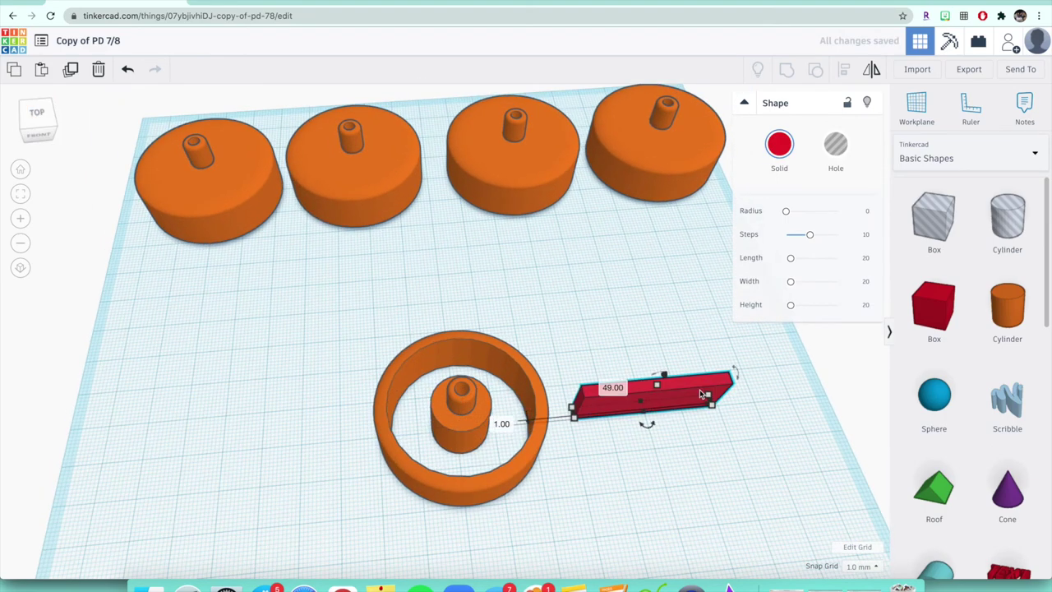
Make three copies of the red spoke and spread the four spokes out one behind another beside the ring-cut wheel.
{"action": "left_click", "coordinate": [657, 456]}
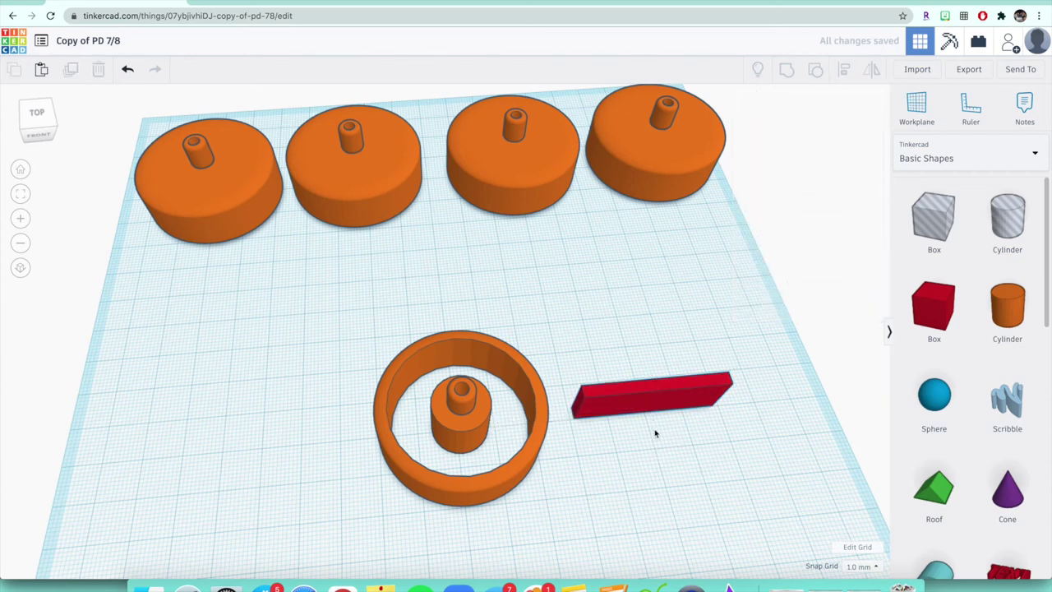
{"action": "left_click", "coordinate": [662, 406]}
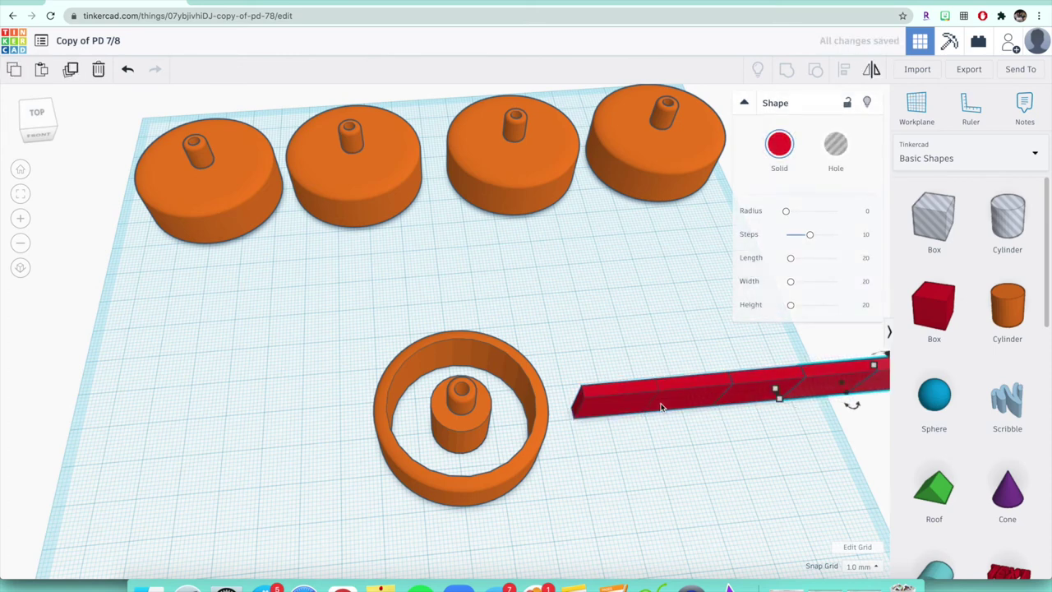
{"action": "left_click_drag", "start_coordinate": [630, 402], "coordinate": [627, 323]}
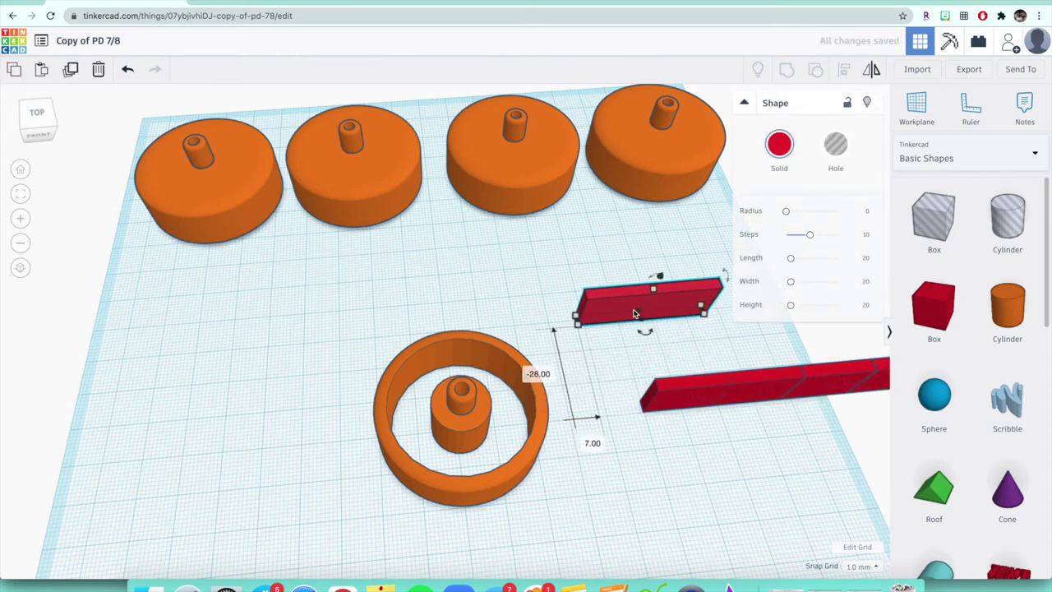
{"action": "left_click_drag", "start_coordinate": [692, 391], "coordinate": [638, 336]}
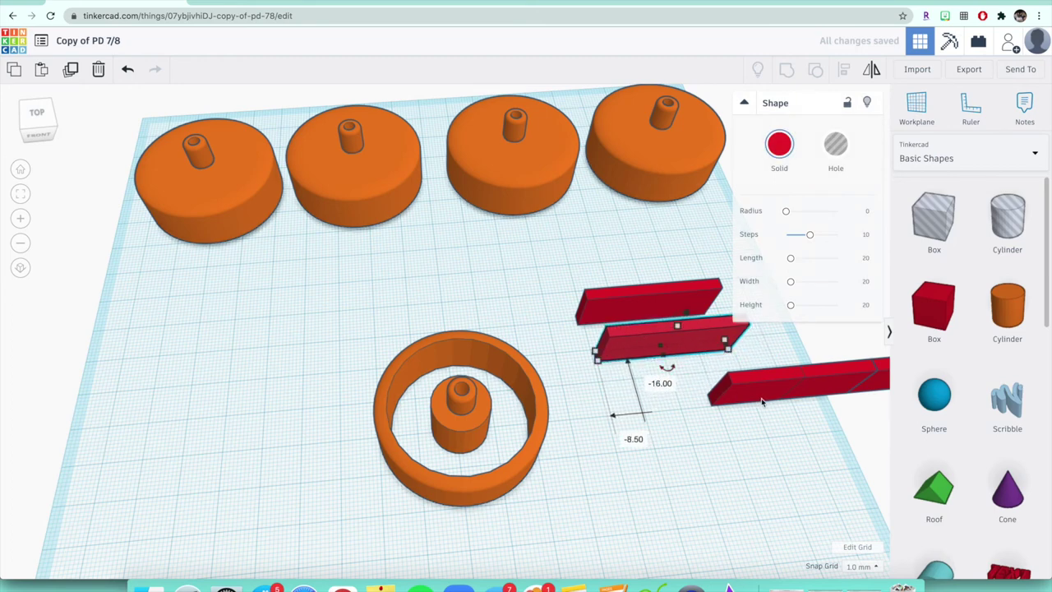
{"action": "left_click_drag", "start_coordinate": [756, 382], "coordinate": [674, 390]}
{"action": "left_click_drag", "start_coordinate": [809, 403], "coordinate": [682, 454]}
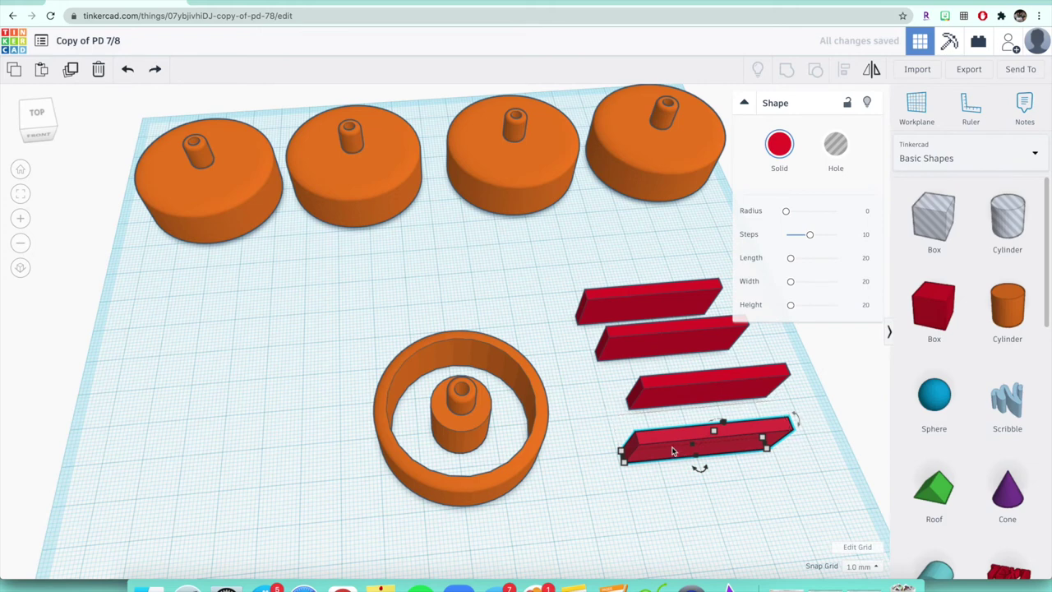
Move the frontmost red spoke 59 mm left and 11 mm back so that it crosses the wheel's hub from rim to rim.
{"action": "left_click_drag", "start_coordinate": [671, 446], "coordinate": [424, 429]}
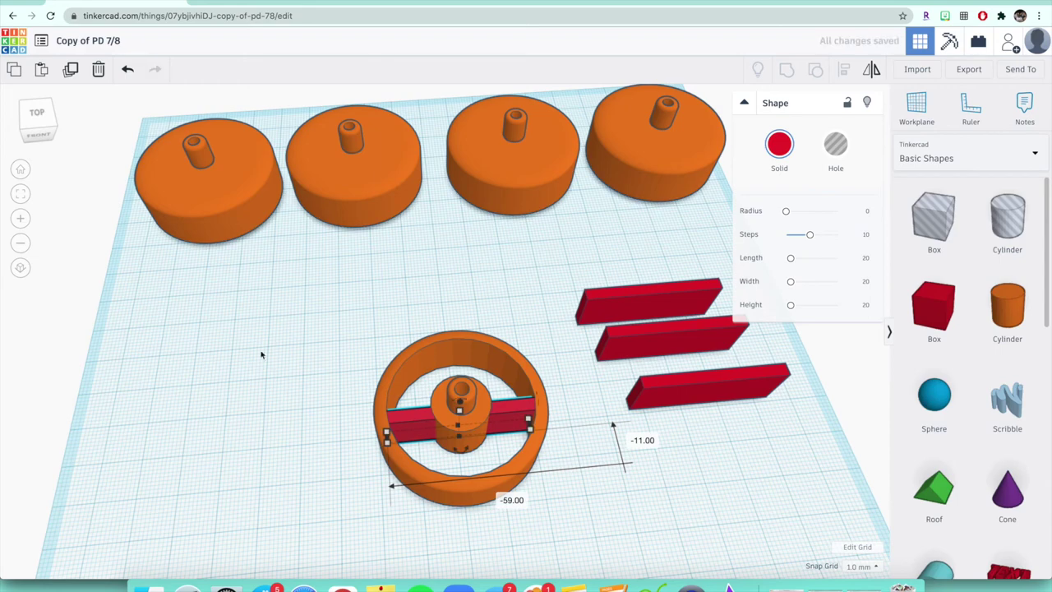
{"action": "left_click", "coordinate": [37, 113]}
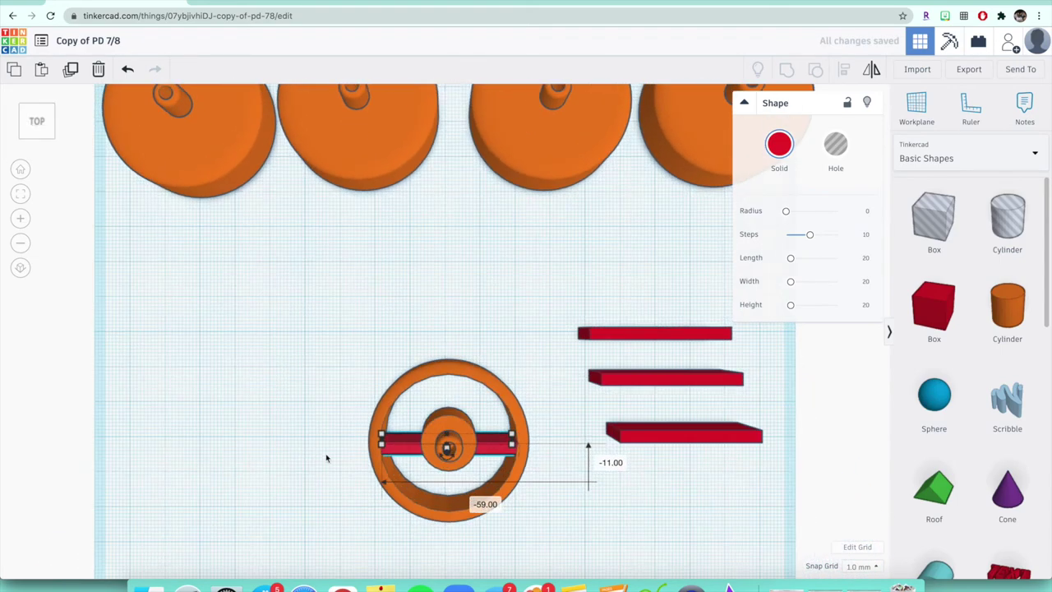
{"action": "scroll", "coordinate": [323, 479], "scroll_direction": "down", "scroll_amount": 3}
{"action": "scroll", "coordinate": [354, 495], "scroll_direction": "up", "scroll_amount": 3}
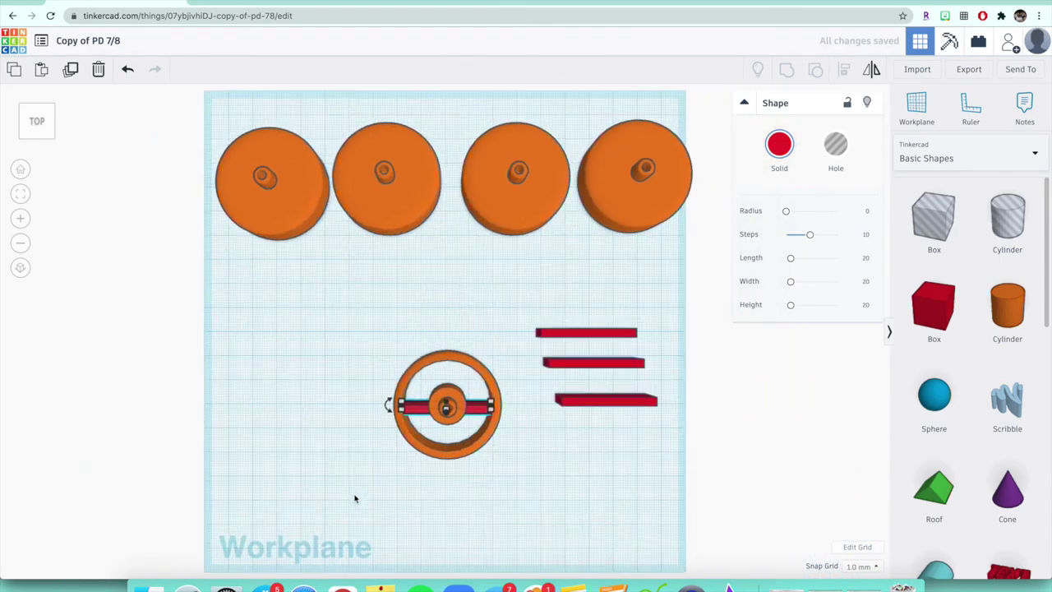
{"action": "left_click_drag", "start_coordinate": [257, 425], "coordinate": [280, 413]}
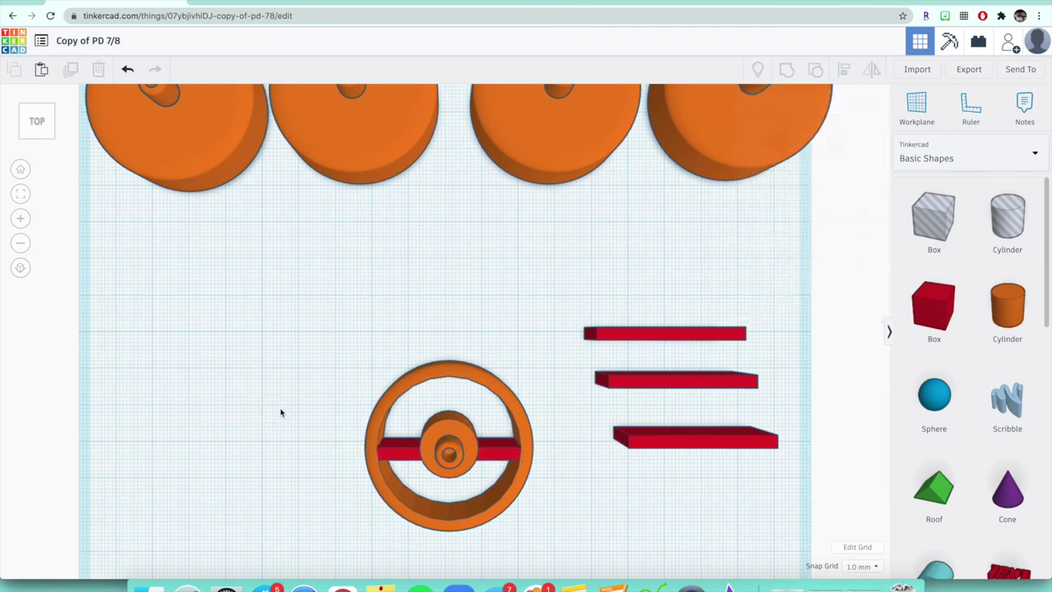
Turn a second red spoke 90° and place it in the wheel across the hub, perpendicular to the first spoke.
{"action": "left_click", "coordinate": [697, 436]}
{"action": "left_click_drag", "start_coordinate": [675, 446], "coordinate": [498, 310]}
{"action": "mouse_move", "coordinate": [385, 310]}
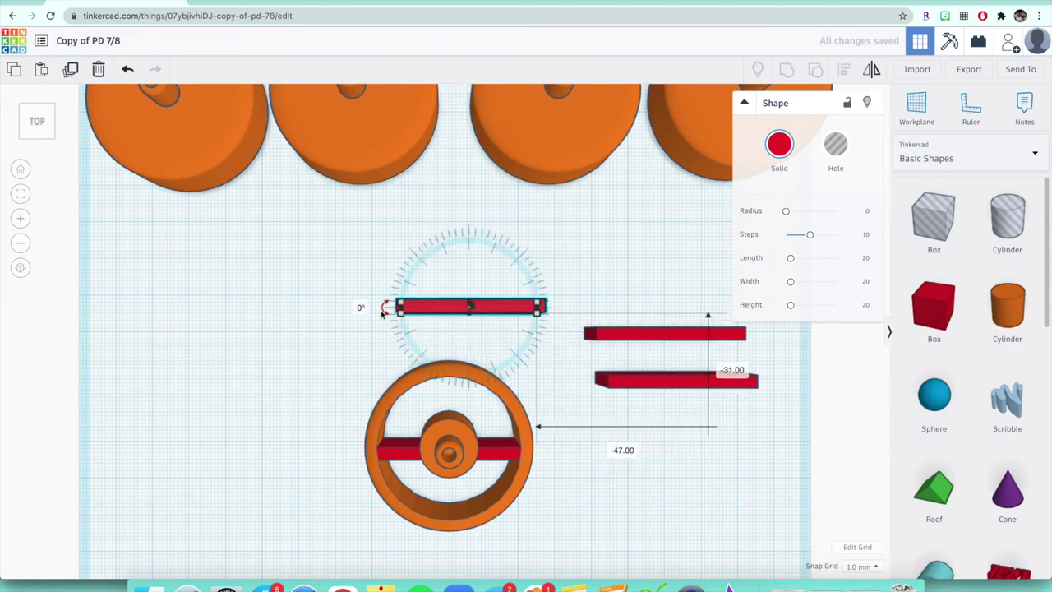
{"action": "left_click_drag", "start_coordinate": [386, 311], "coordinate": [451, 487]}
{"action": "left_click", "coordinate": [520, 316]}
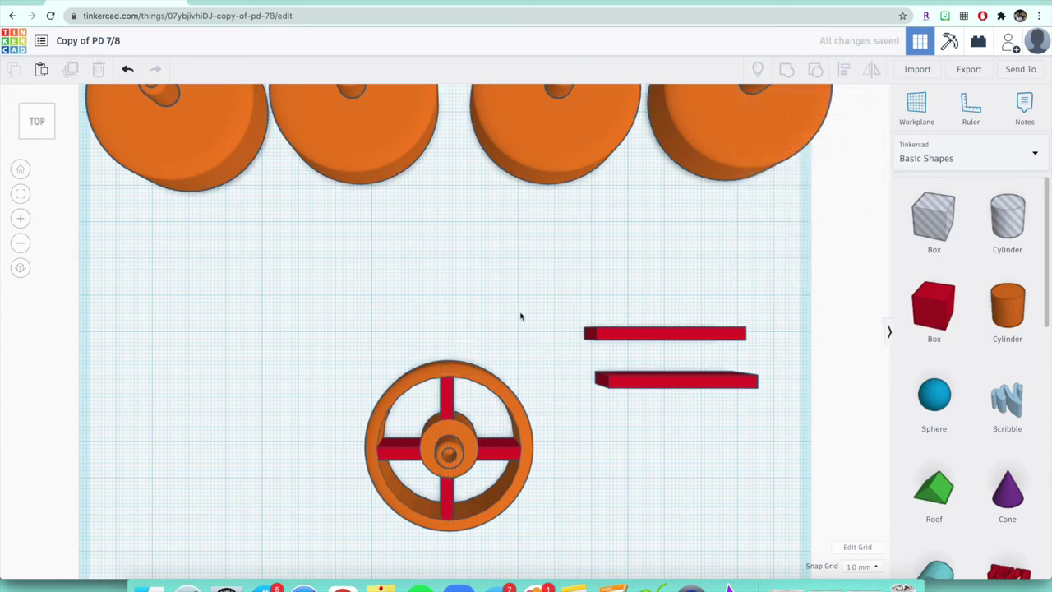
Rotate a third spoke 45° and place it in the wheel diagonally, from the front left of the rim to the back right.
{"action": "left_click", "coordinate": [654, 379]}
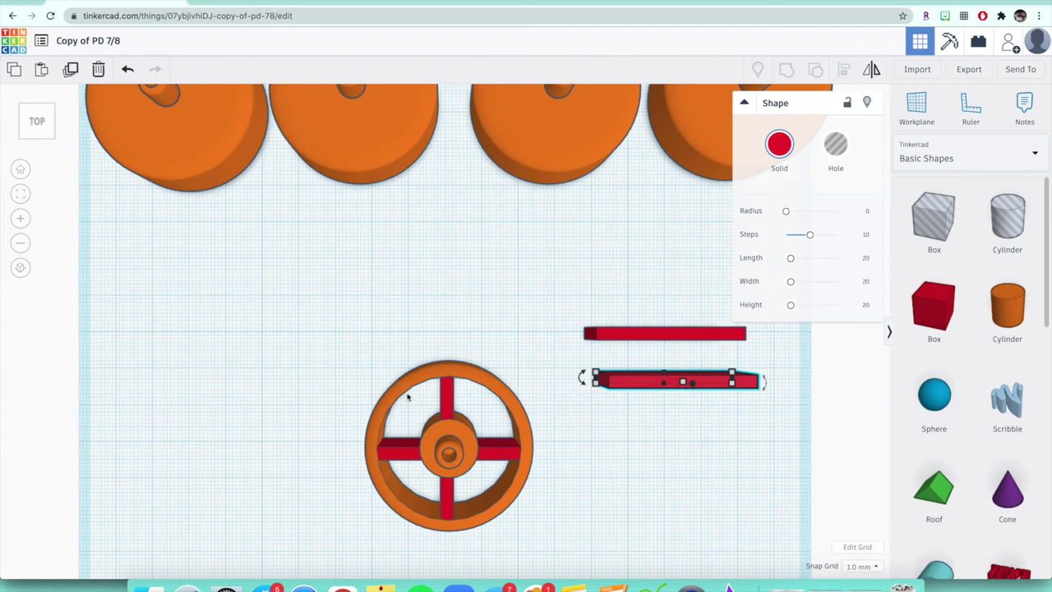
{"action": "left_click_drag", "start_coordinate": [647, 384], "coordinate": [584, 377]}
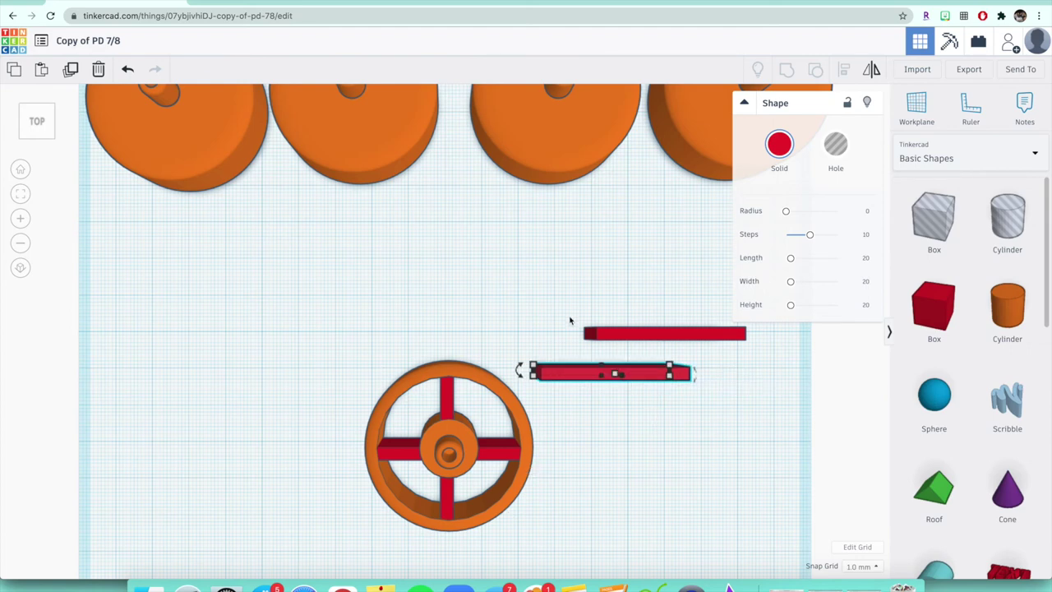
{"action": "left_click_drag", "start_coordinate": [520, 369], "coordinate": [546, 414]}
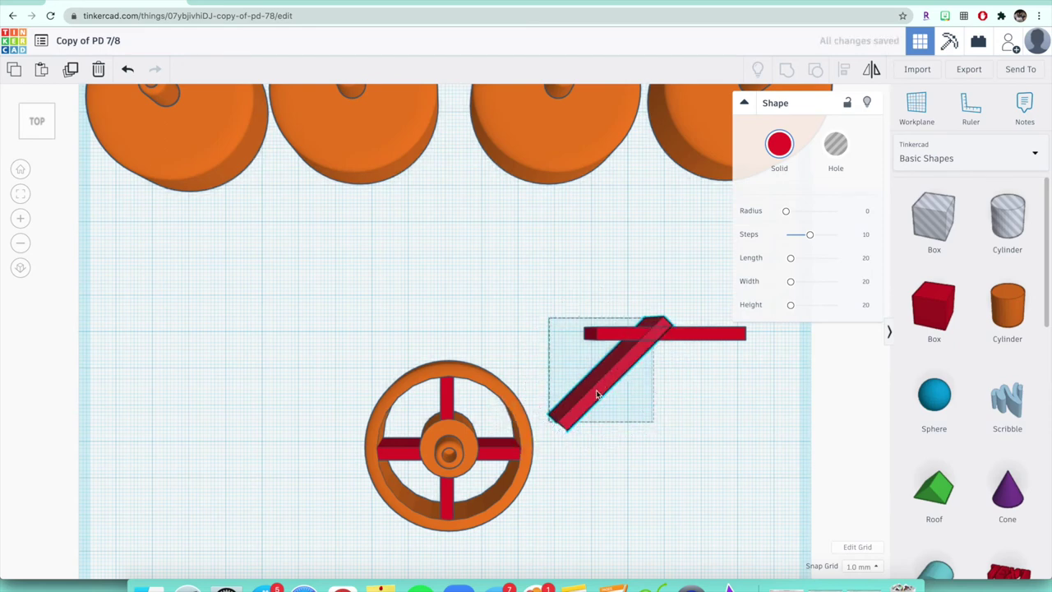
{"action": "left_click_drag", "start_coordinate": [596, 393], "coordinate": [436, 475]}
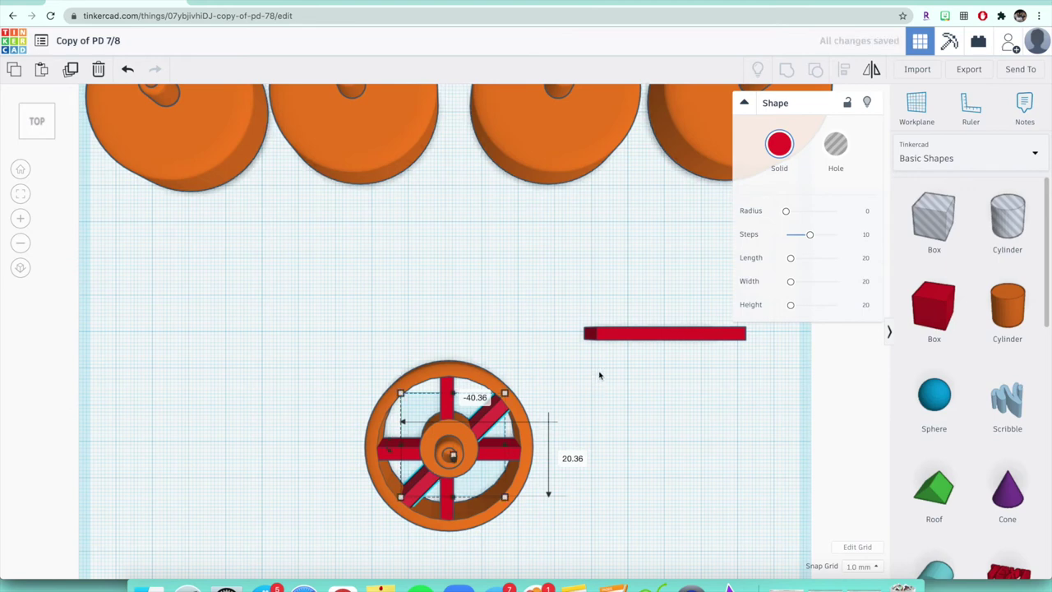
Rotate the last spoke to the opposite 45° diagonal and place it through the hub to complete the eight-armed pattern.
{"action": "left_click", "coordinate": [655, 332]}
{"action": "left_click_drag", "start_coordinate": [568, 339], "coordinate": [586, 277]}
{"action": "left_click_drag", "start_coordinate": [698, 364], "coordinate": [474, 483]}
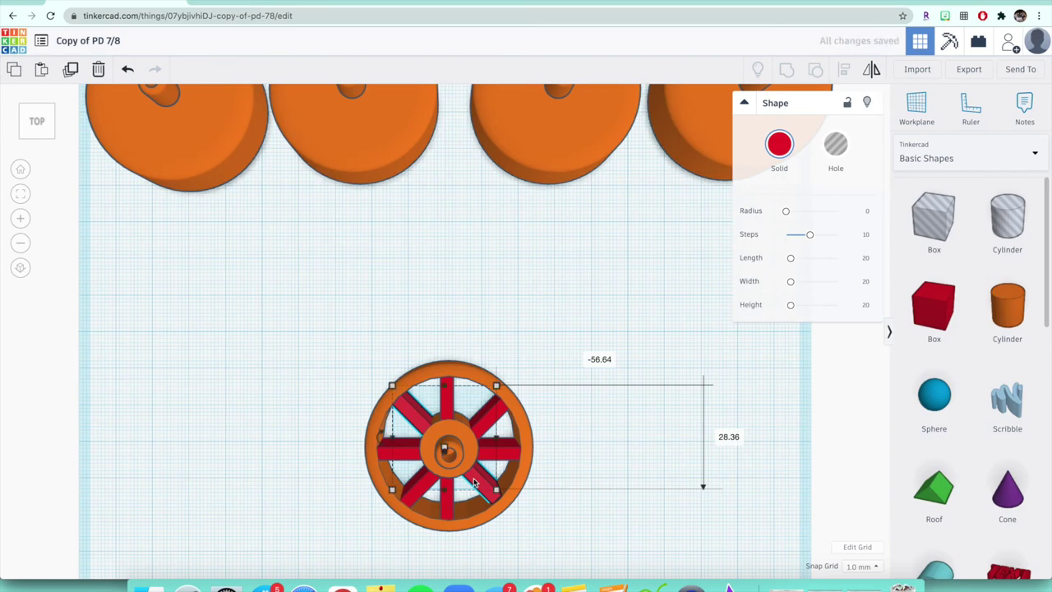
Nudge the front-to-back spoke one grid step to the right to centre it on the hub.
{"action": "left_click", "coordinate": [38, 126]}
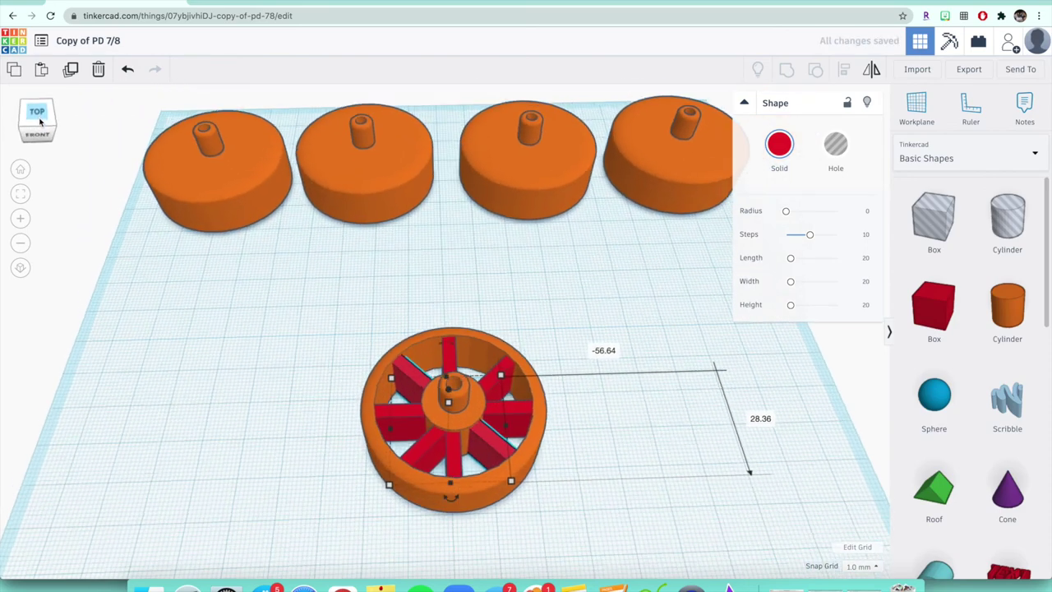
{"action": "mouse_move", "coordinate": [39, 121]}
{"action": "left_mouse_down"}
{"action": "mouse_move", "coordinate": [43, 99]}
{"action": "mouse_move", "coordinate": [40, 127]}
{"action": "left_mouse_up"}
{"action": "left_click", "coordinate": [44, 115]}
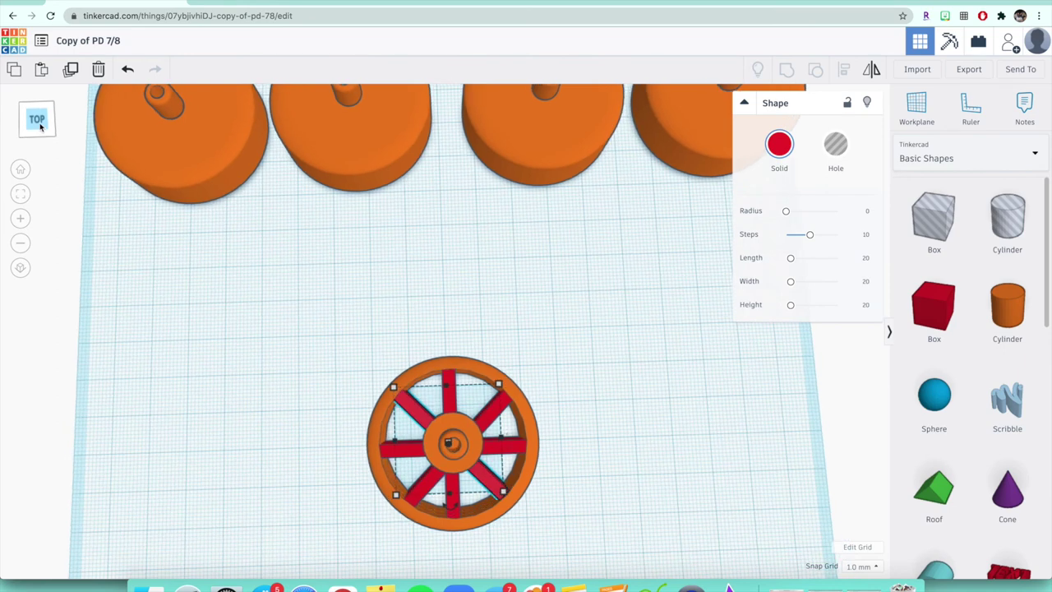
{"action": "left_click", "coordinate": [449, 380]}
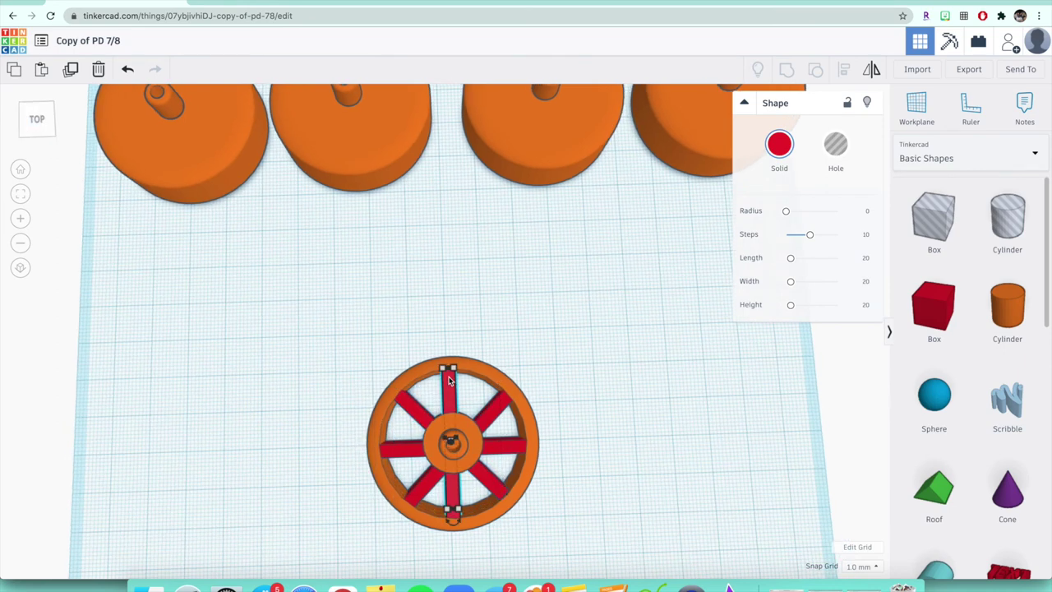
{"action": "key", "text": "Right"}
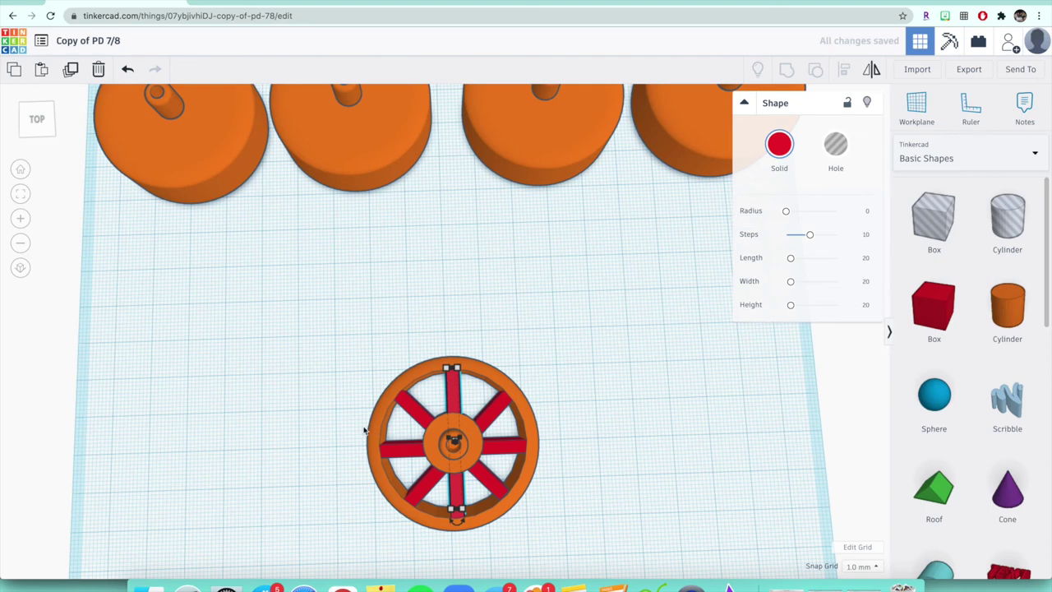
{"action": "left_click", "coordinate": [339, 422]}
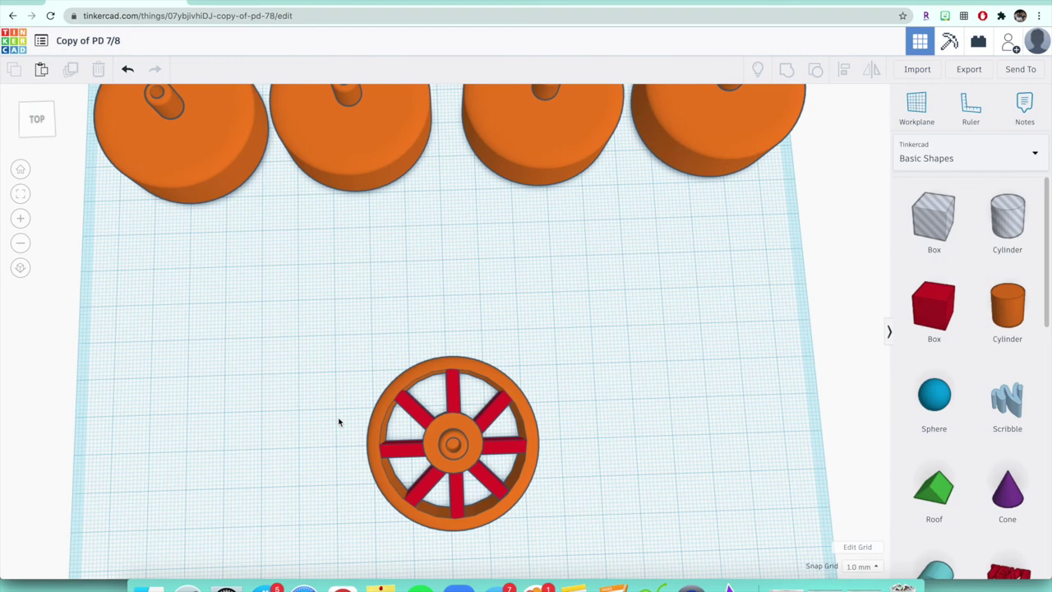
Nudge the left-to-right spoke and the diagonal running from front left to back right about 1 mm back to centre them on the hub.
{"action": "left_click", "coordinate": [399, 453]}
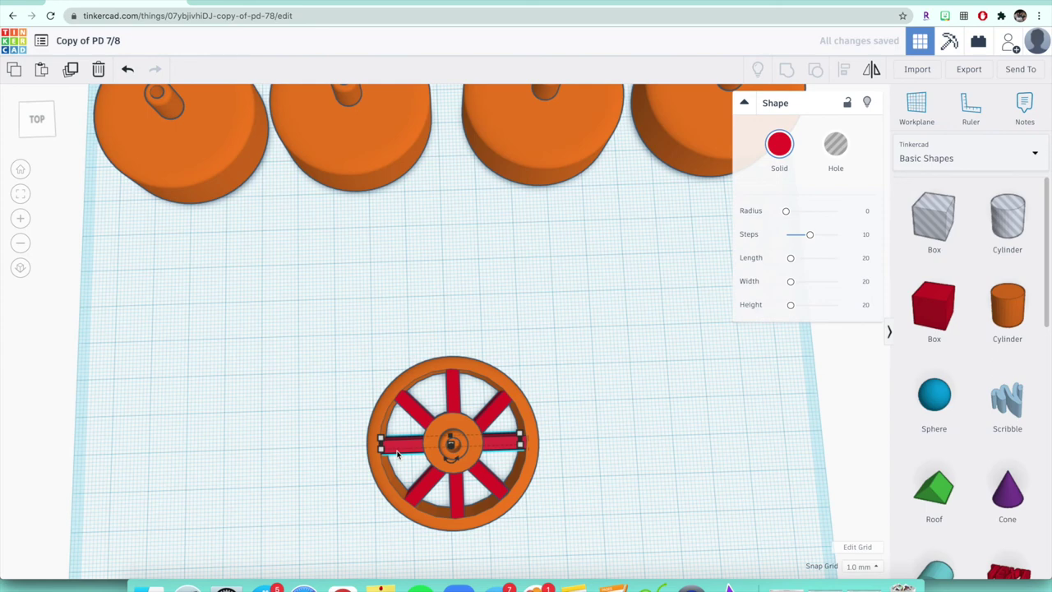
{"action": "left_click", "coordinate": [420, 486]}
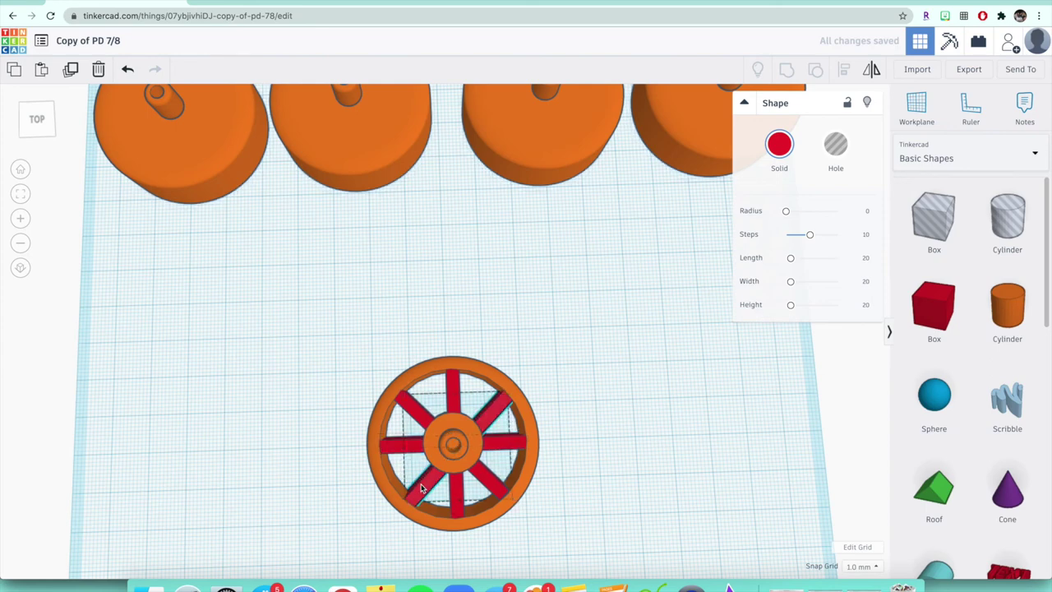
{"action": "key", "text": "Left"}
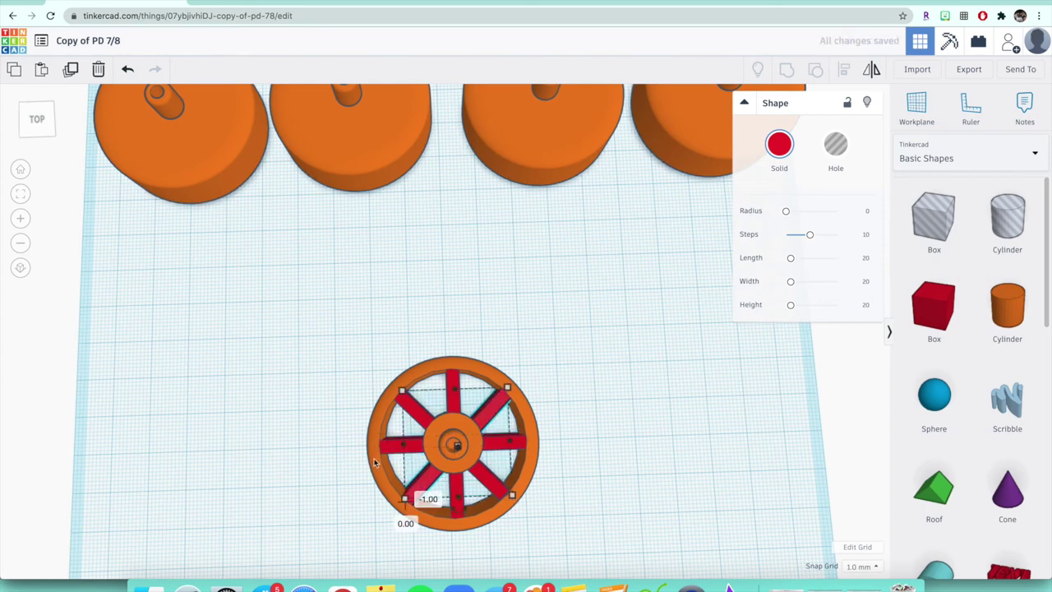
{"action": "left_click", "coordinate": [346, 447]}
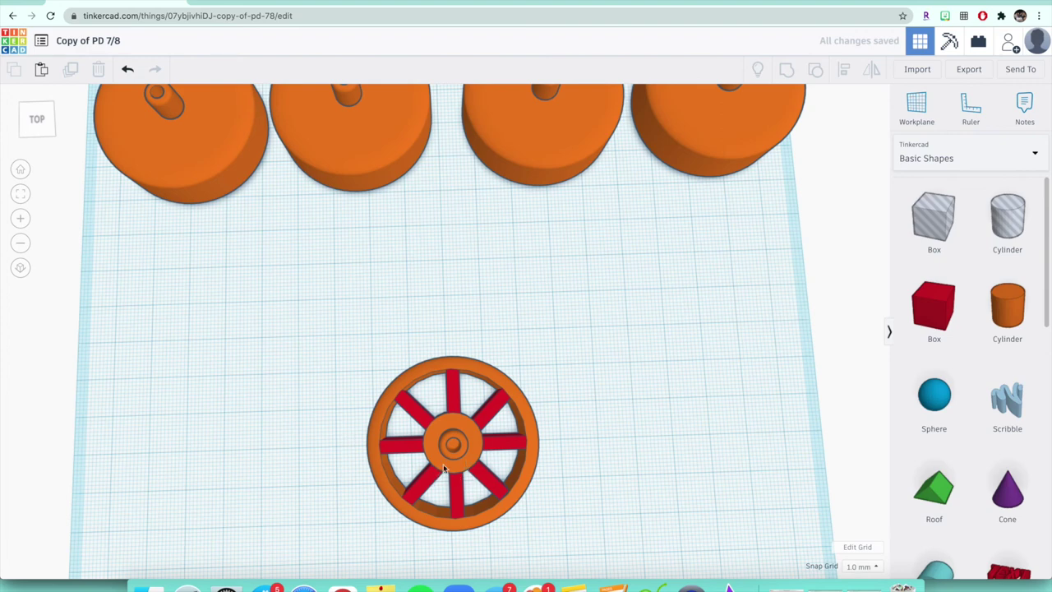
{"action": "left_click", "coordinate": [495, 445]}
{"action": "left_click", "coordinate": [491, 475]}
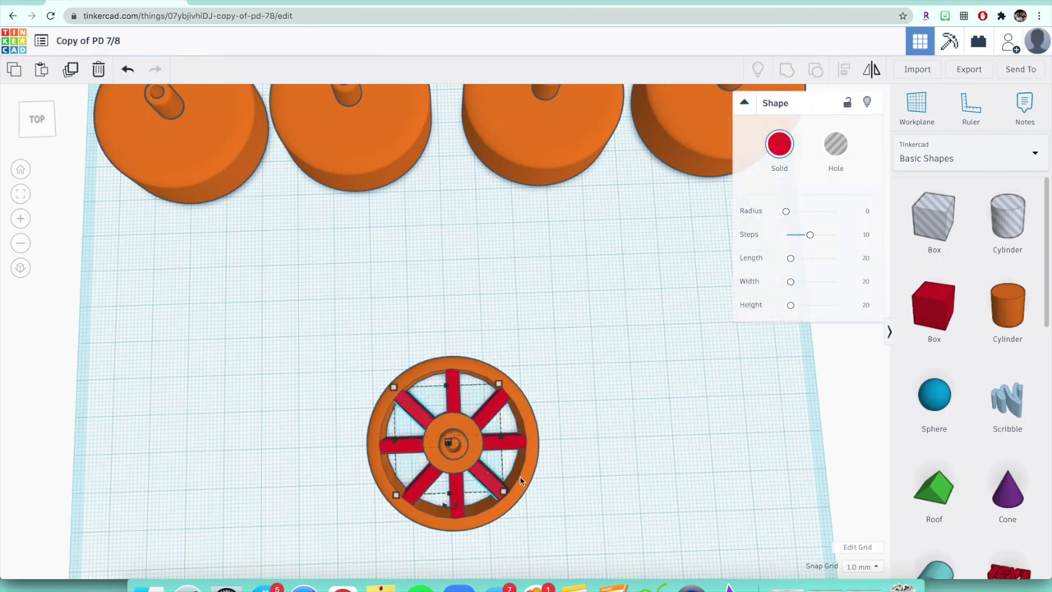
{"action": "left_click", "coordinate": [604, 472]}
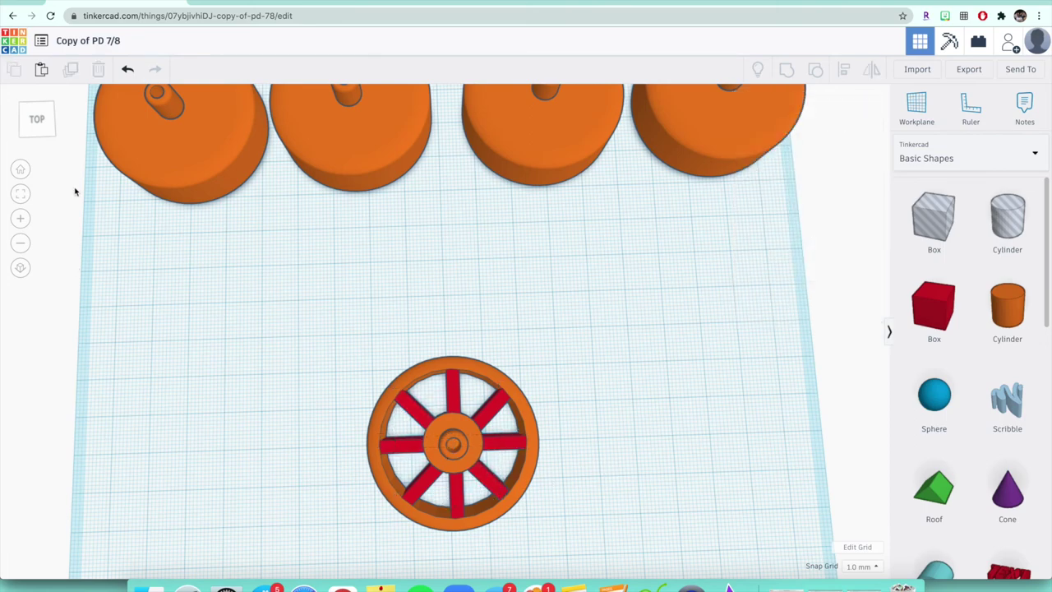
Examine the spoked wheel and the four solid wheels from the front, left and back.
{"action": "left_click_drag", "start_coordinate": [44, 125], "coordinate": [301, 337]}
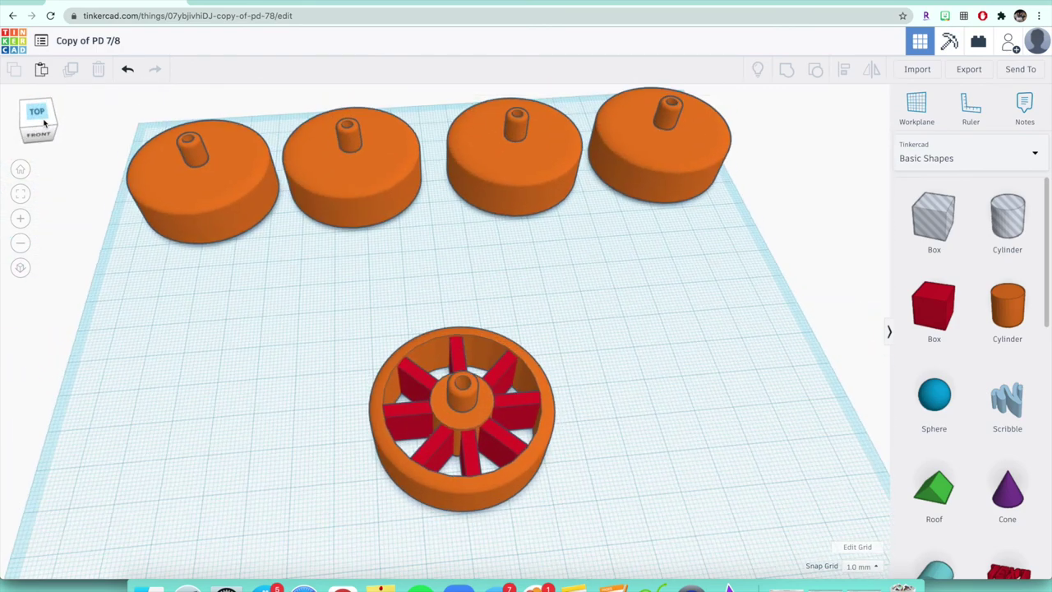
{"action": "scroll", "coordinate": [298, 341], "scroll_direction": "down", "scroll_amount": 5}
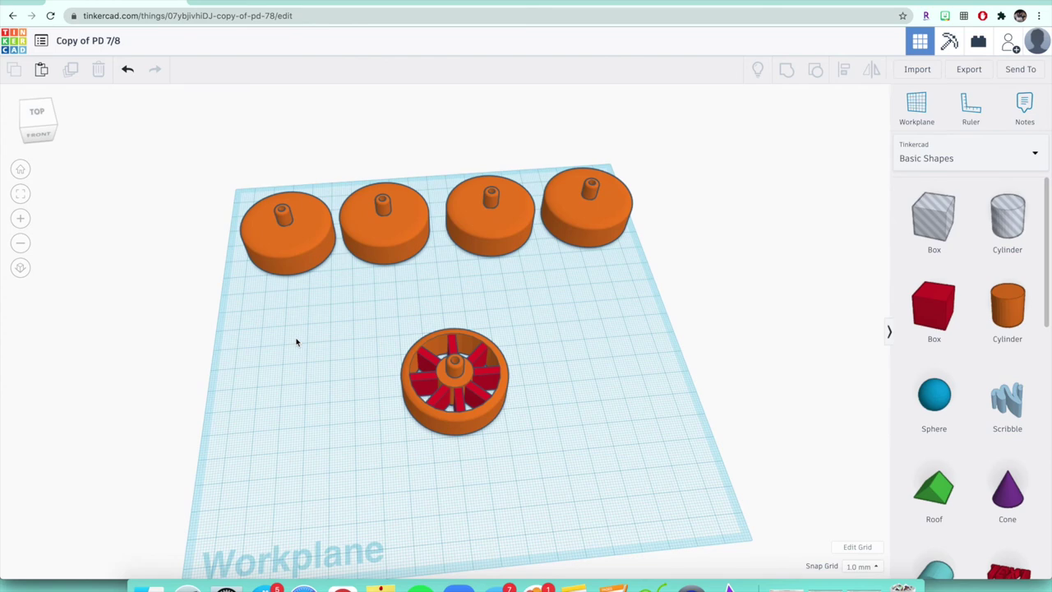
{"action": "right_click_drag", "start_coordinate": [297, 342], "coordinate": [292, 277]}
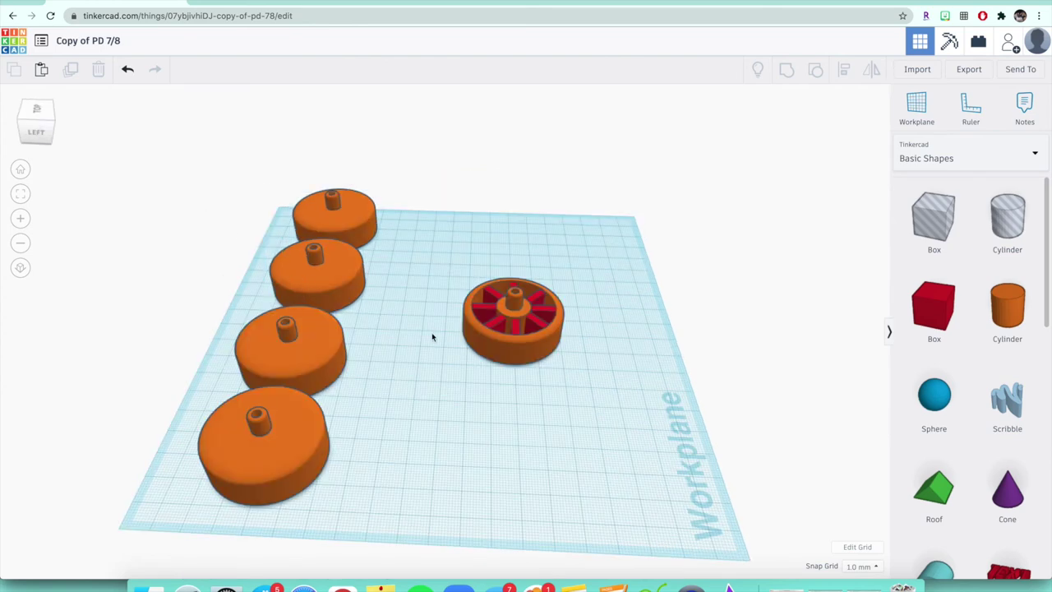
{"action": "left_click", "coordinate": [43, 140]}
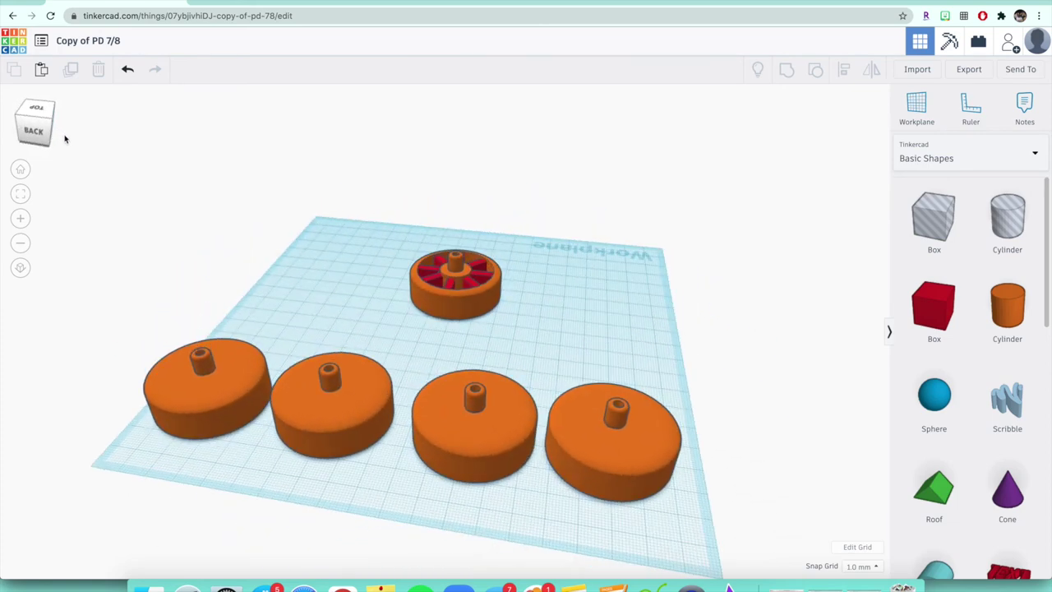
{"action": "right_click_drag", "start_coordinate": [97, 134], "coordinate": [127, 139]}
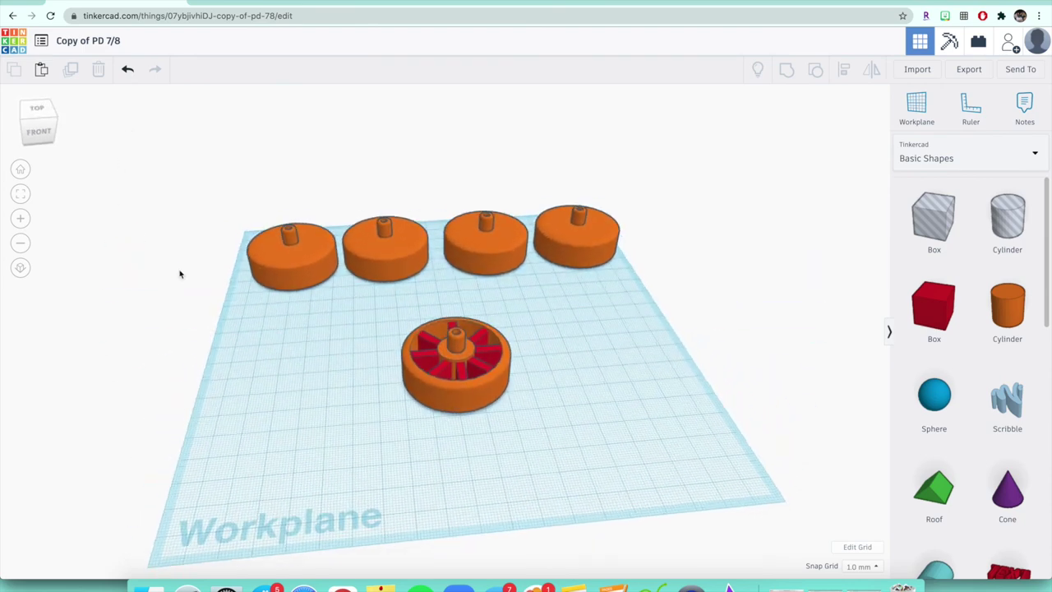
{"action": "left_click_drag", "start_coordinate": [40, 132], "coordinate": [40, 135]}
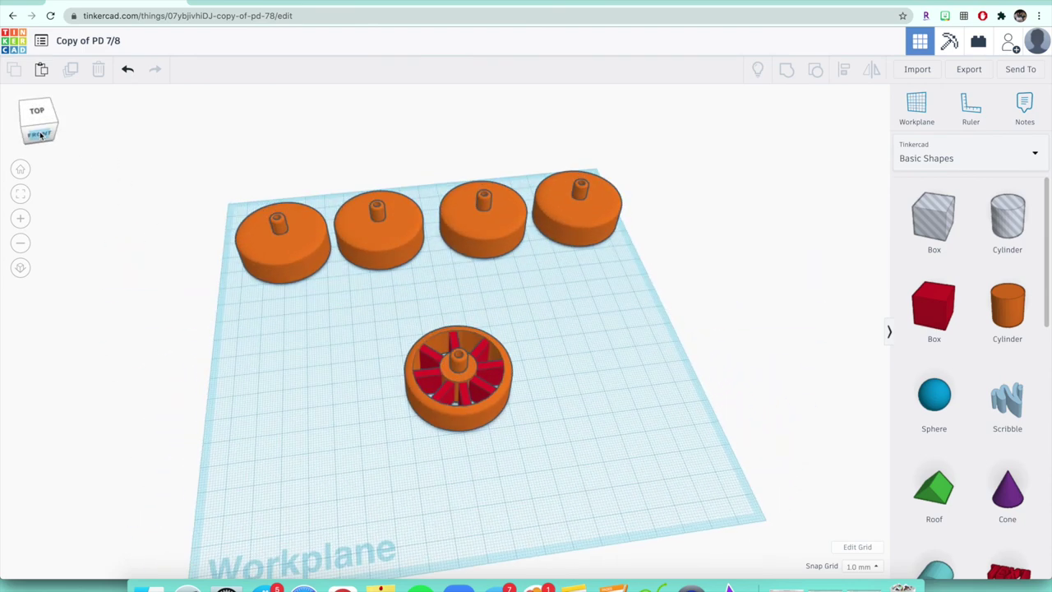
Colour the body of the spoked wheel black.
{"action": "left_click", "coordinate": [473, 421]}
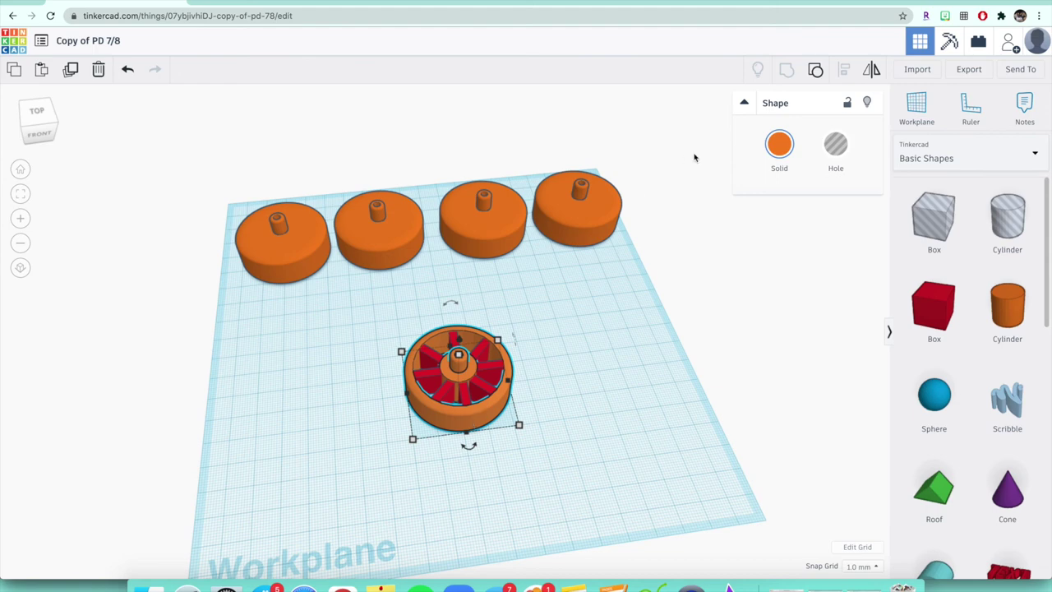
{"action": "left_click", "coordinate": [779, 145]}
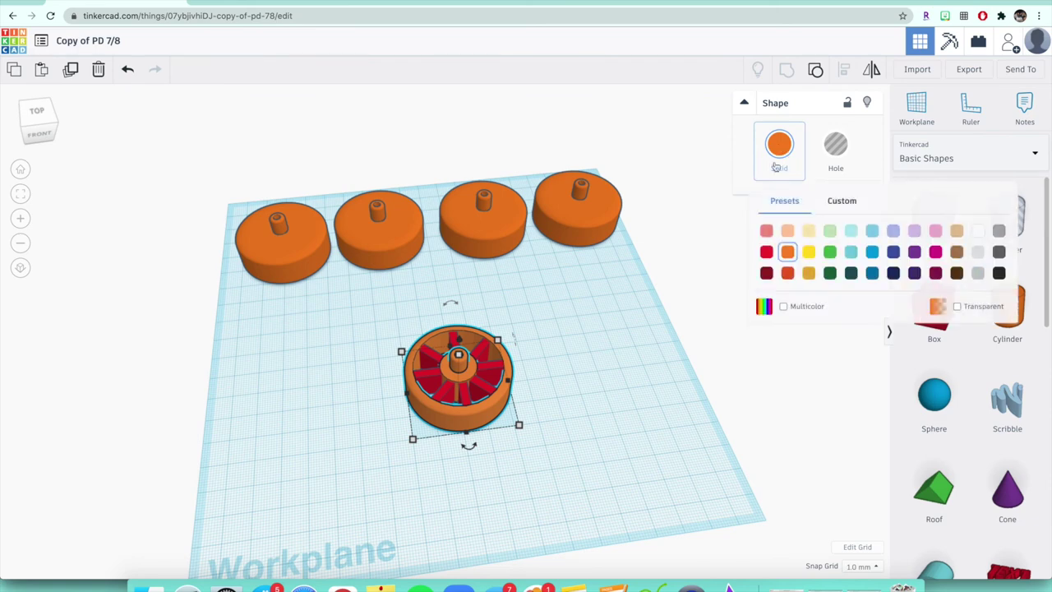
{"action": "left_click", "coordinate": [998, 272]}
{"action": "left_click", "coordinate": [767, 291]}
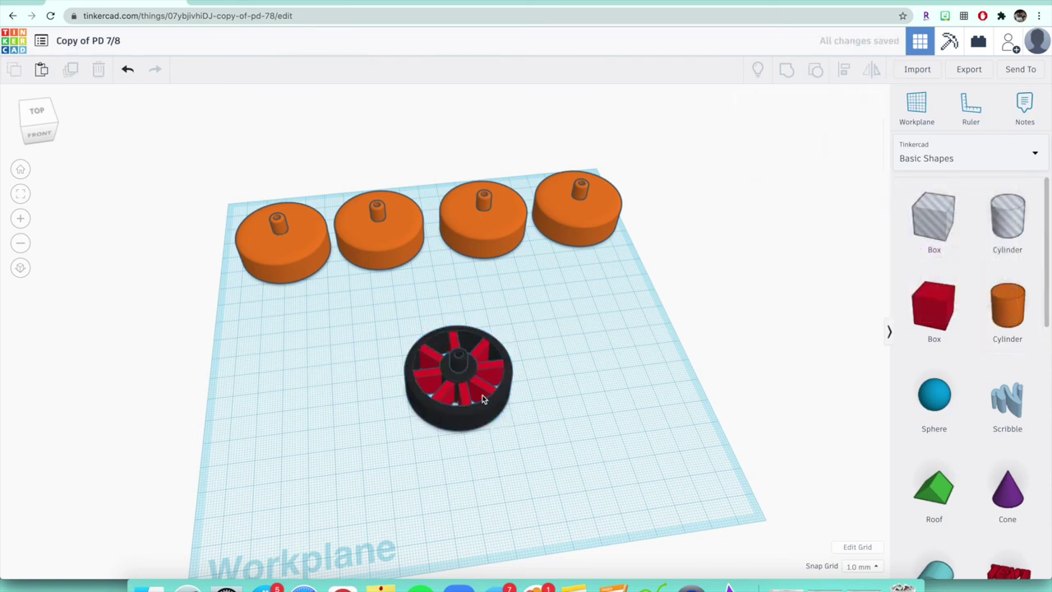
Colour the front-to-back spoke magenta and the diagonal spoke running from back left to front right yellow.
{"action": "left_click", "coordinate": [467, 396]}
{"action": "left_click", "coordinate": [779, 147]}
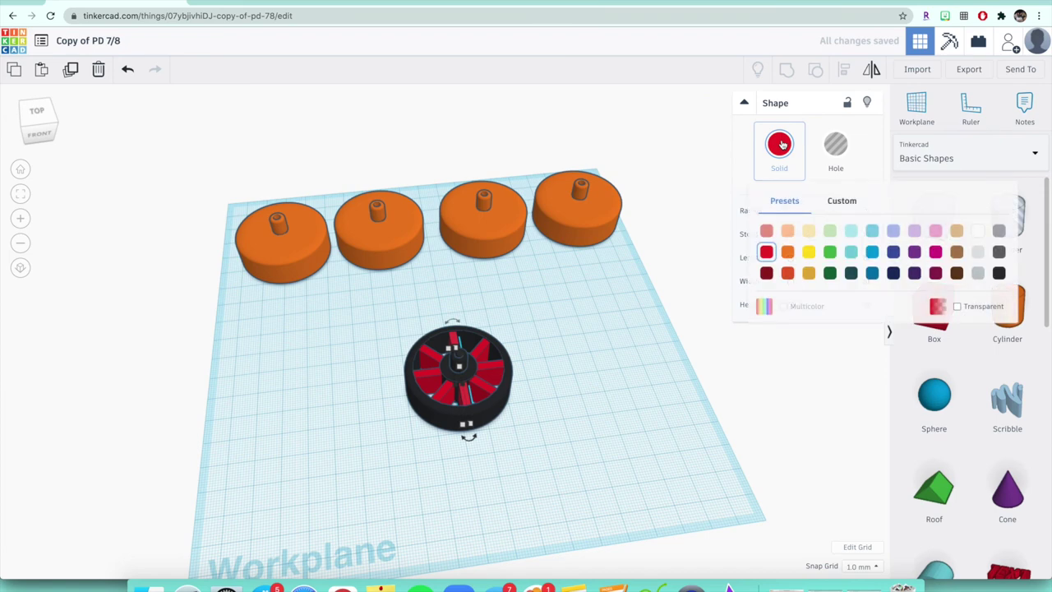
{"action": "left_click", "coordinate": [935, 254]}
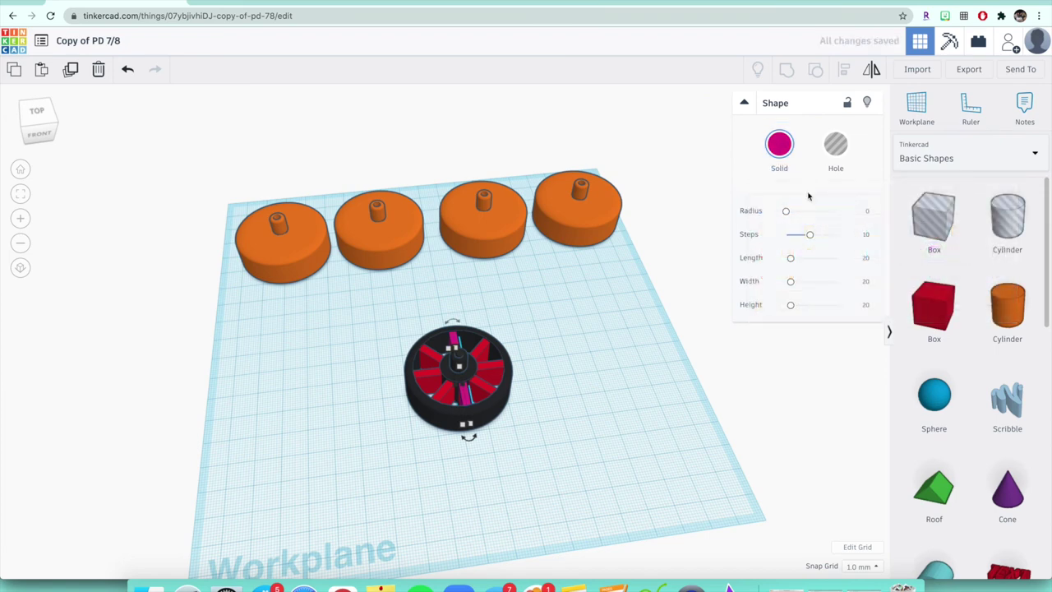
{"action": "left_click", "coordinate": [497, 391]}
{"action": "left_click", "coordinate": [779, 146]}
{"action": "left_click", "coordinate": [810, 251]}
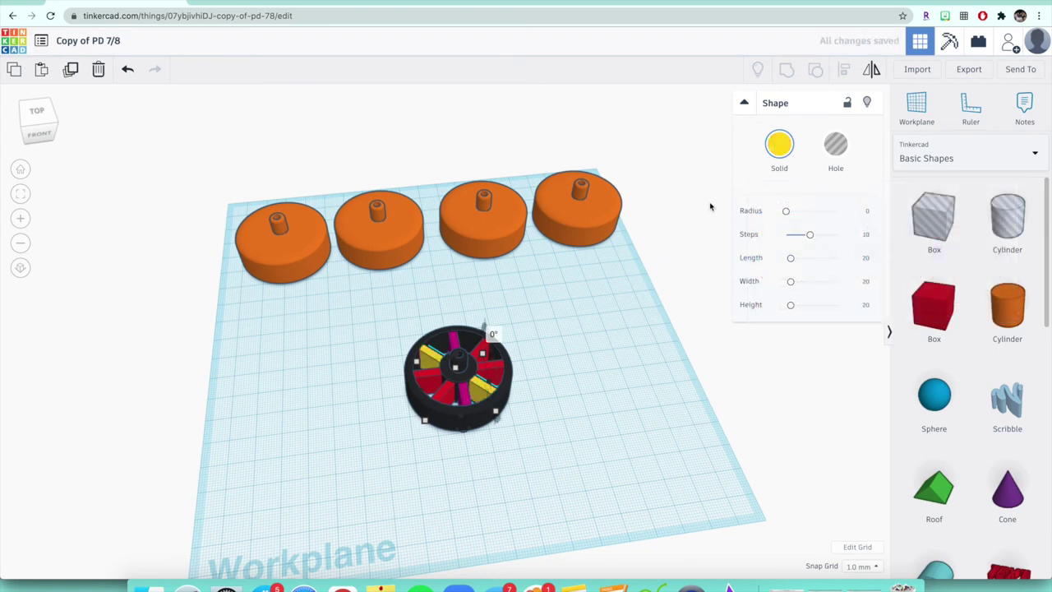
Colour the diagonal spoke running from front left to back right pale green.
{"action": "left_click", "coordinate": [448, 398]}
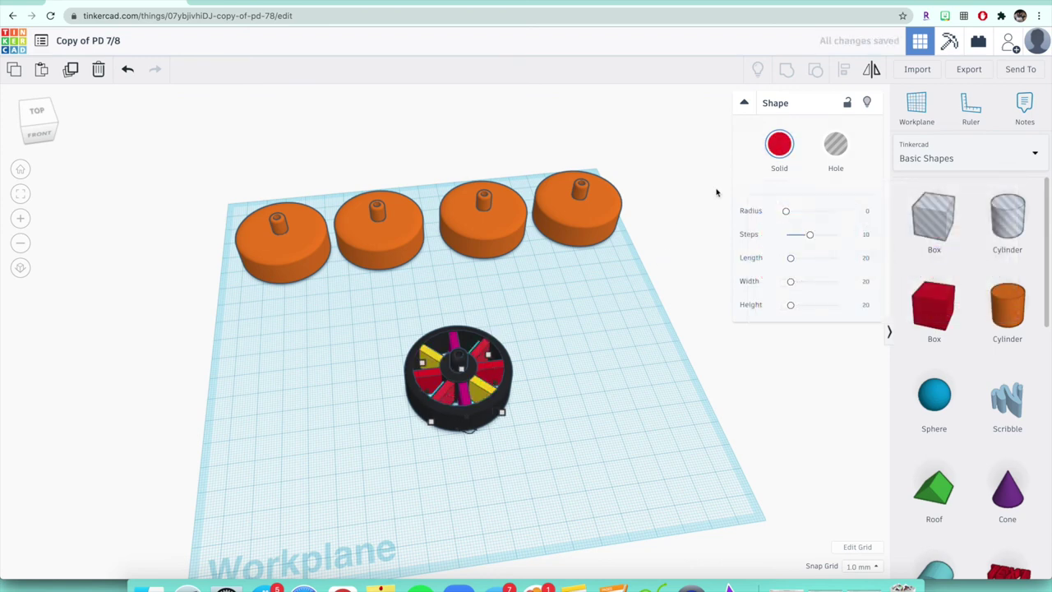
{"action": "left_click", "coordinate": [790, 143]}
{"action": "left_click", "coordinate": [832, 230]}
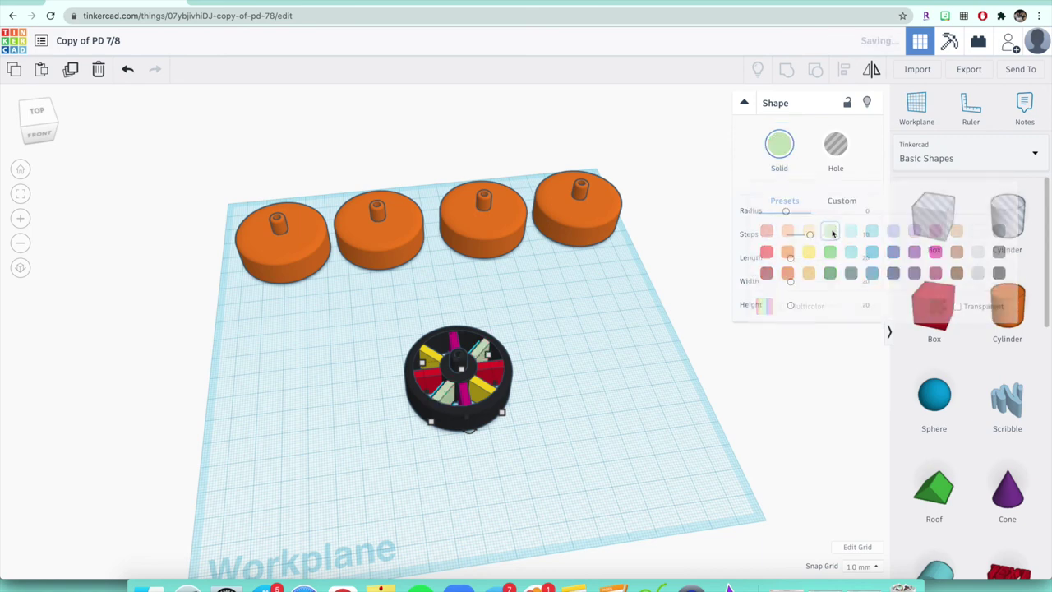
Colour the left-to-right spoke white.
{"action": "left_click", "coordinate": [431, 382]}
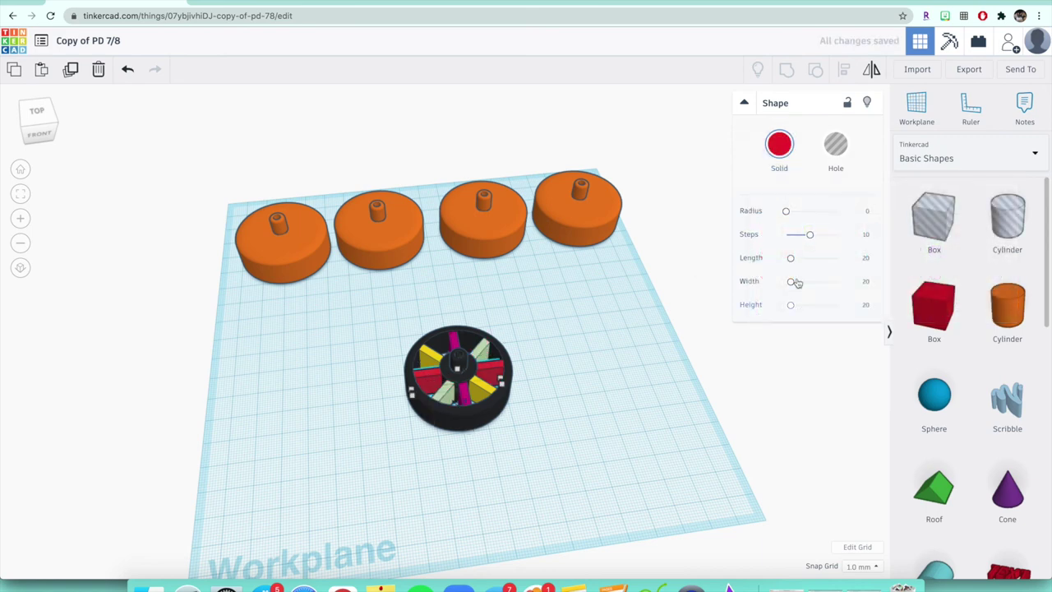
{"action": "left_click", "coordinate": [779, 145]}
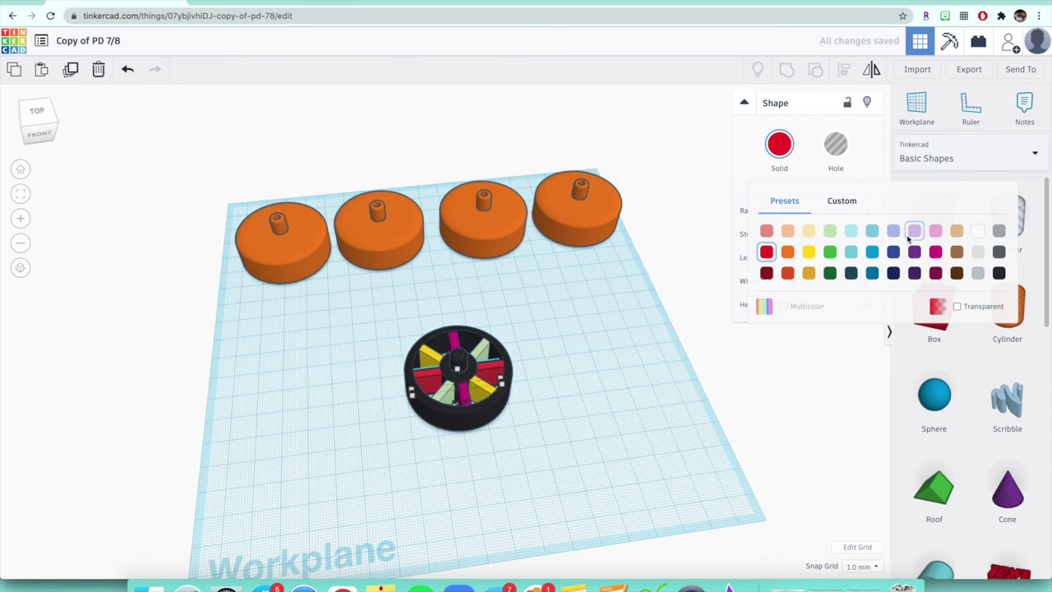
{"action": "left_click", "coordinate": [976, 234]}
{"action": "left_click", "coordinate": [689, 359]}
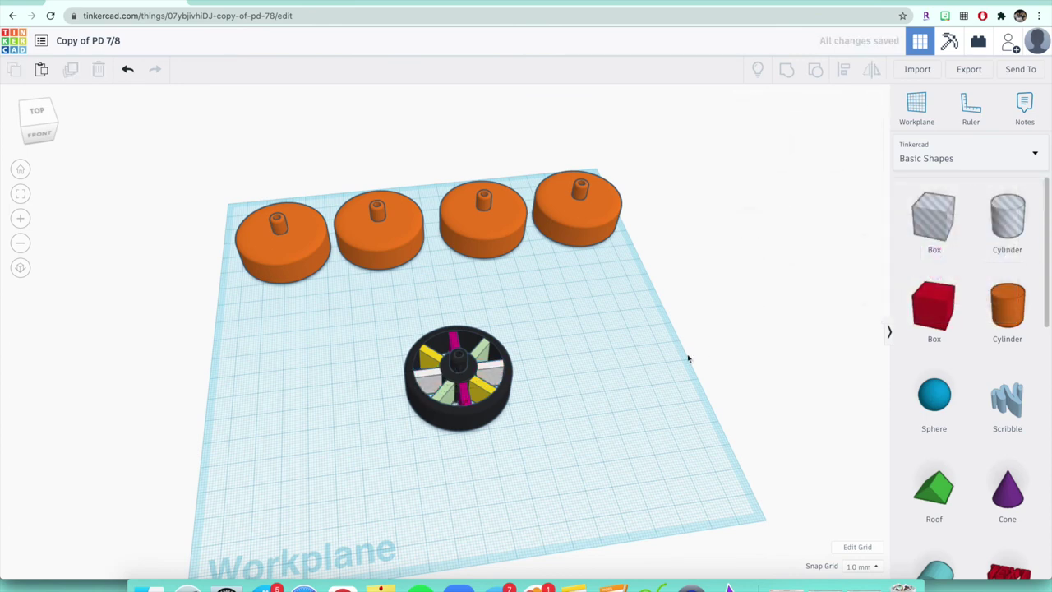
Colour the diagonal spoke running from front left to back right orange.
{"action": "left_click", "coordinate": [445, 404]}
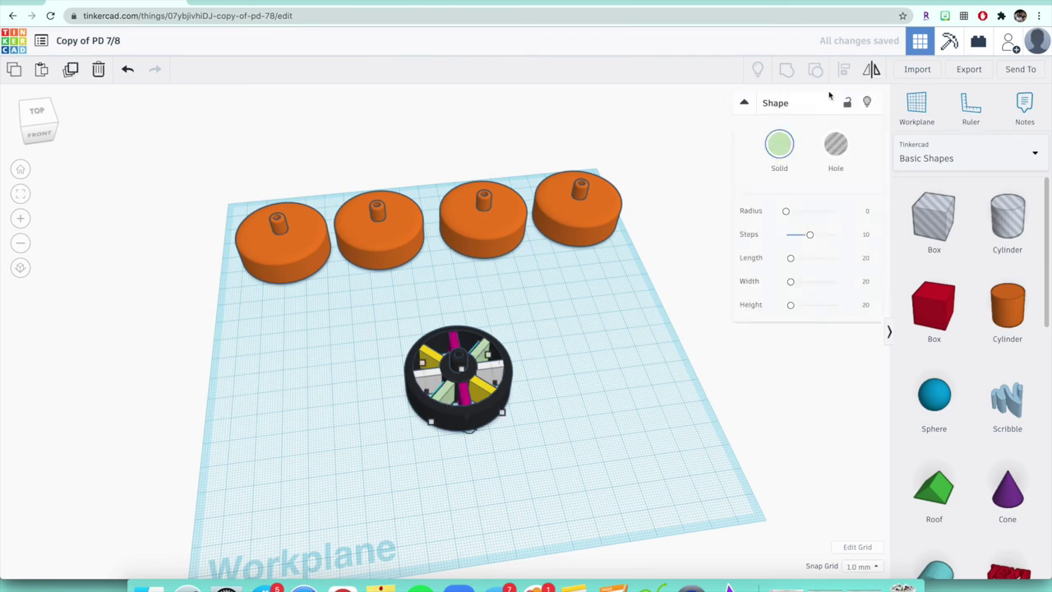
{"action": "left_click", "coordinate": [779, 144]}
{"action": "left_click", "coordinate": [791, 257]}
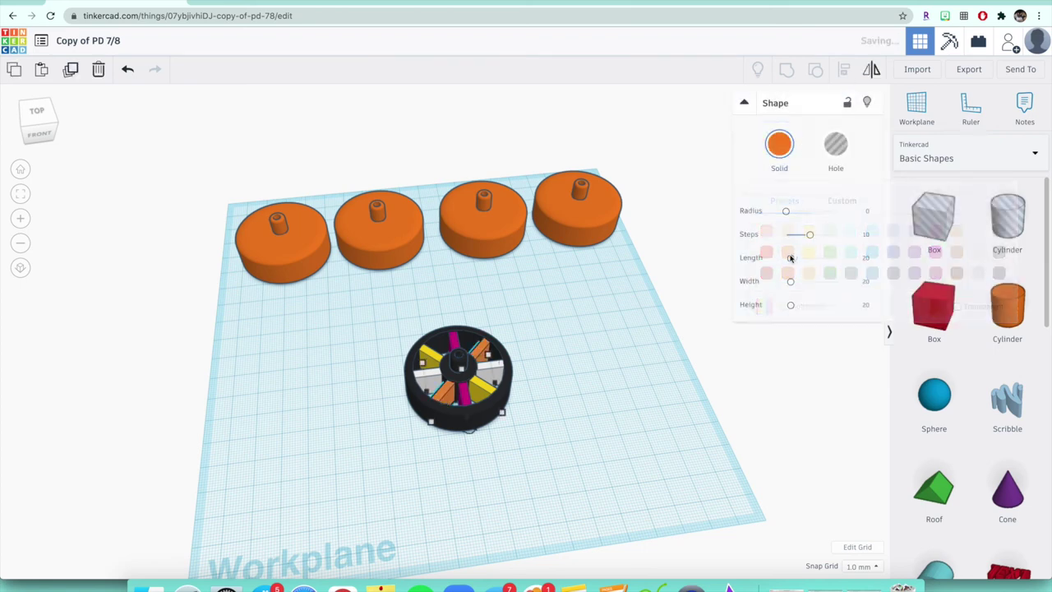
{"action": "left_click", "coordinate": [769, 388]}
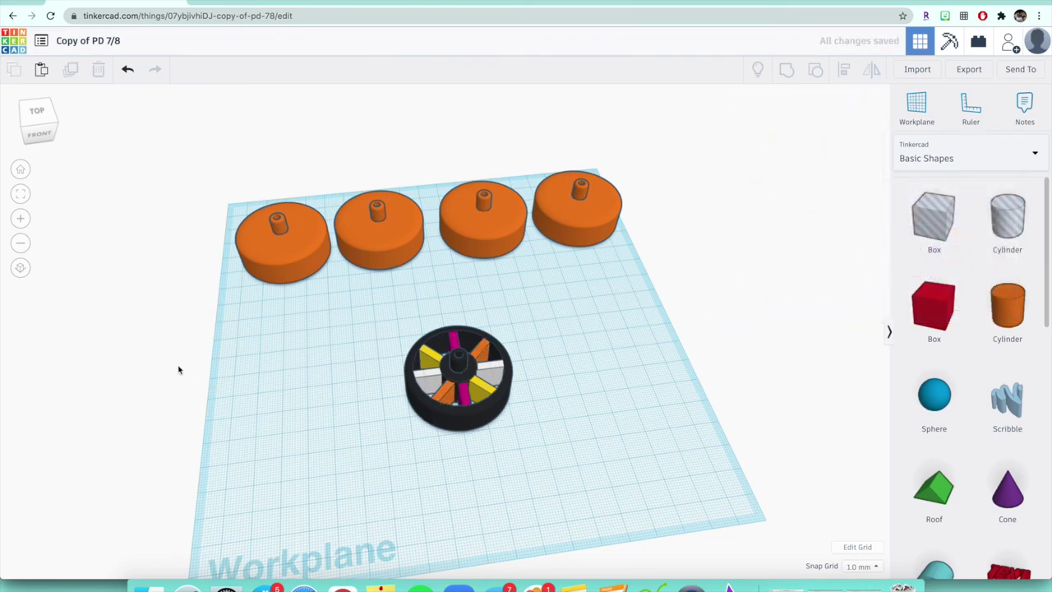
Group the black wheel body and its four coloured spokes into one shape.
{"action": "left_click", "coordinate": [37, 117]}
{"action": "left_click", "coordinate": [34, 138]}
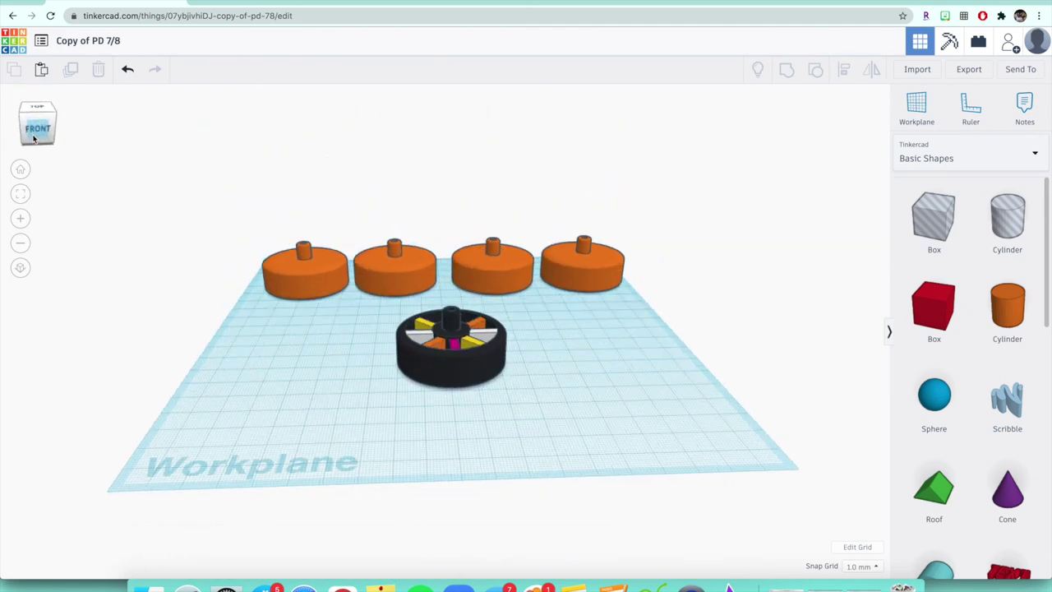
{"action": "left_click_drag", "start_coordinate": [33, 138], "coordinate": [34, 141]}
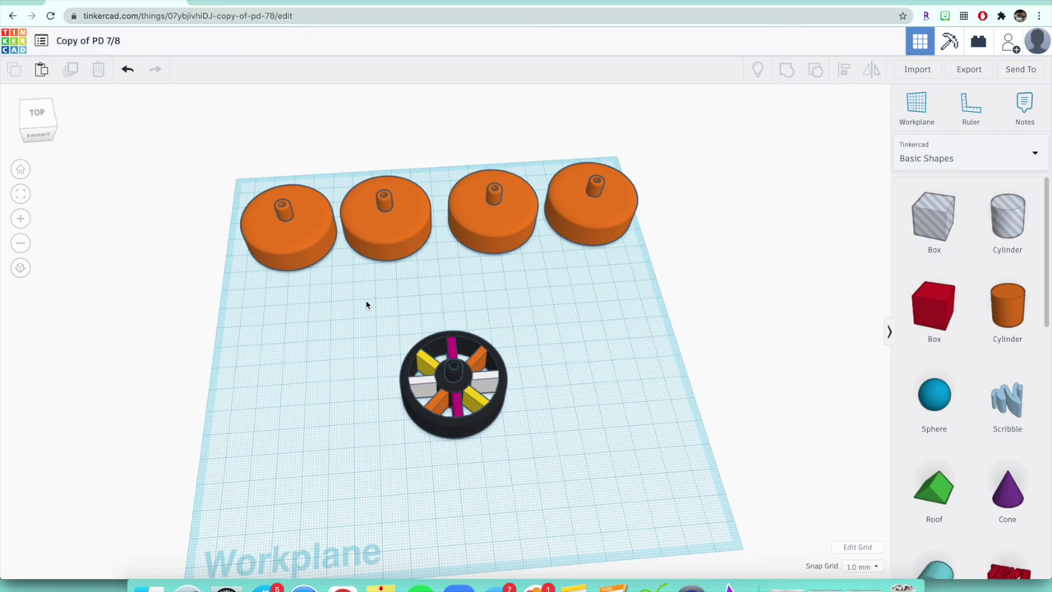
{"action": "left_click_drag", "start_coordinate": [373, 314], "coordinate": [565, 471]}
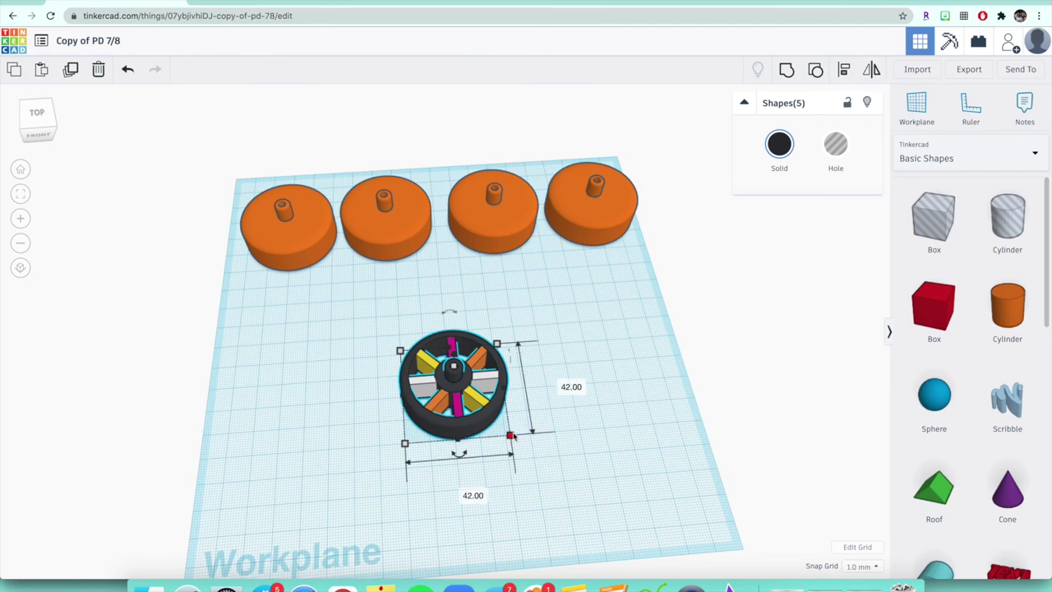
{"action": "left_click", "coordinate": [786, 73]}
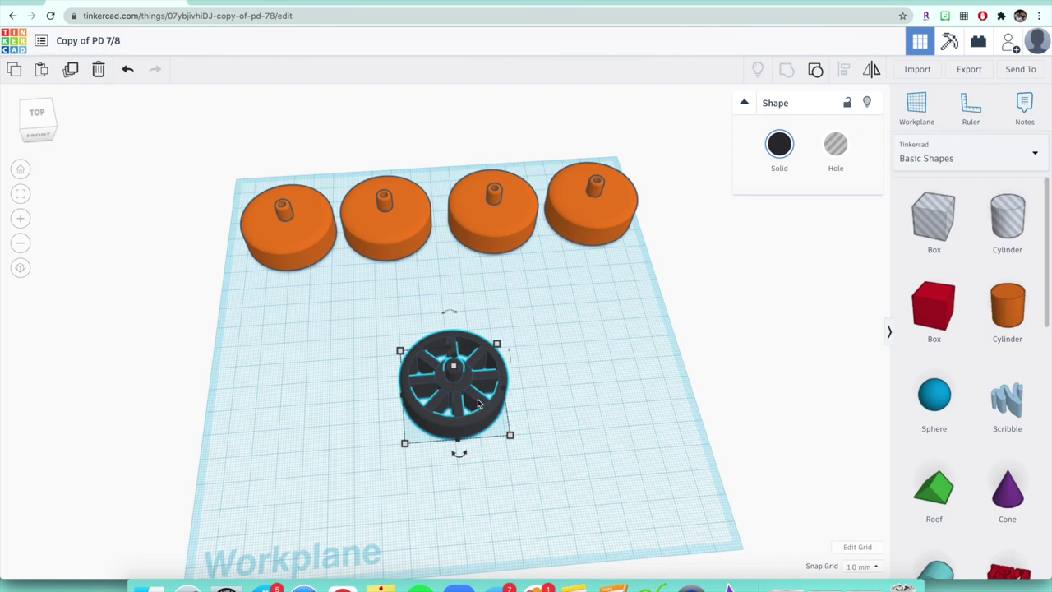
Turn on Multicolor for the grouped wheel so its parts keep their individual colours.
{"action": "left_click", "coordinate": [780, 156]}
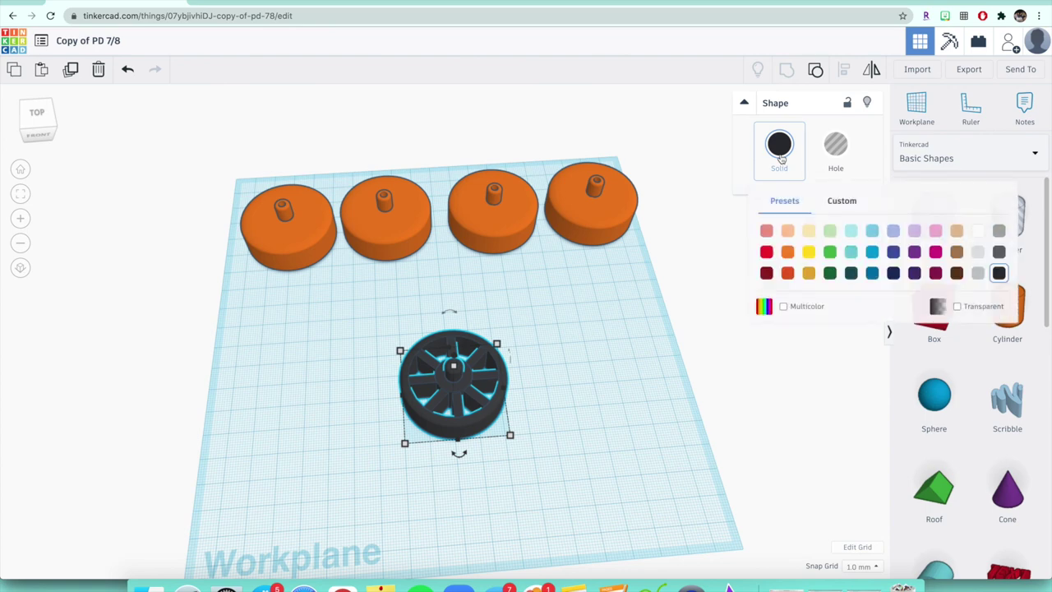
{"action": "left_click", "coordinate": [779, 154]}
{"action": "left_click", "coordinate": [779, 156]}
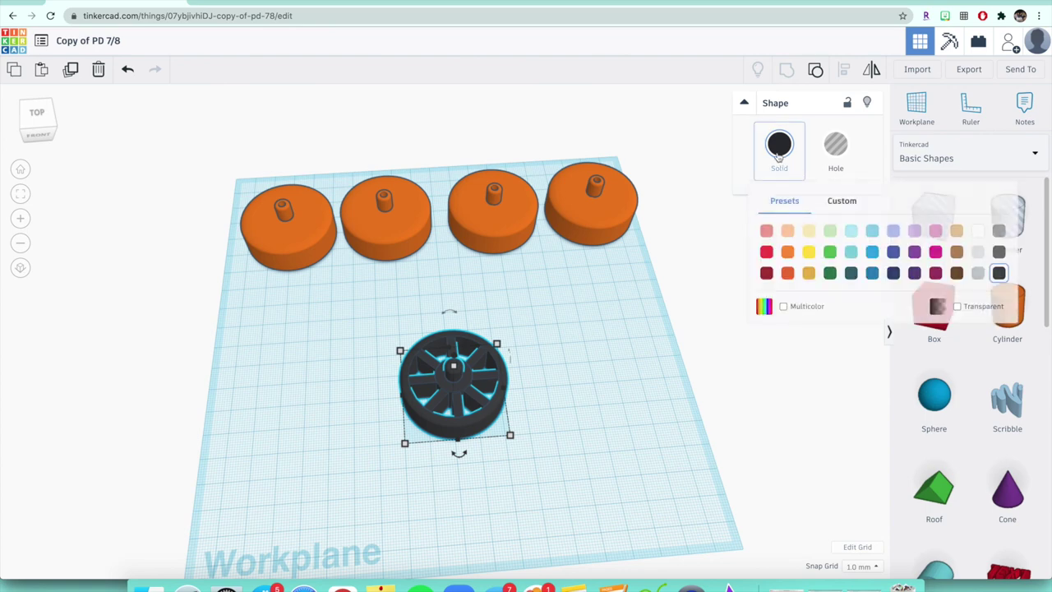
{"action": "left_click", "coordinate": [789, 306]}
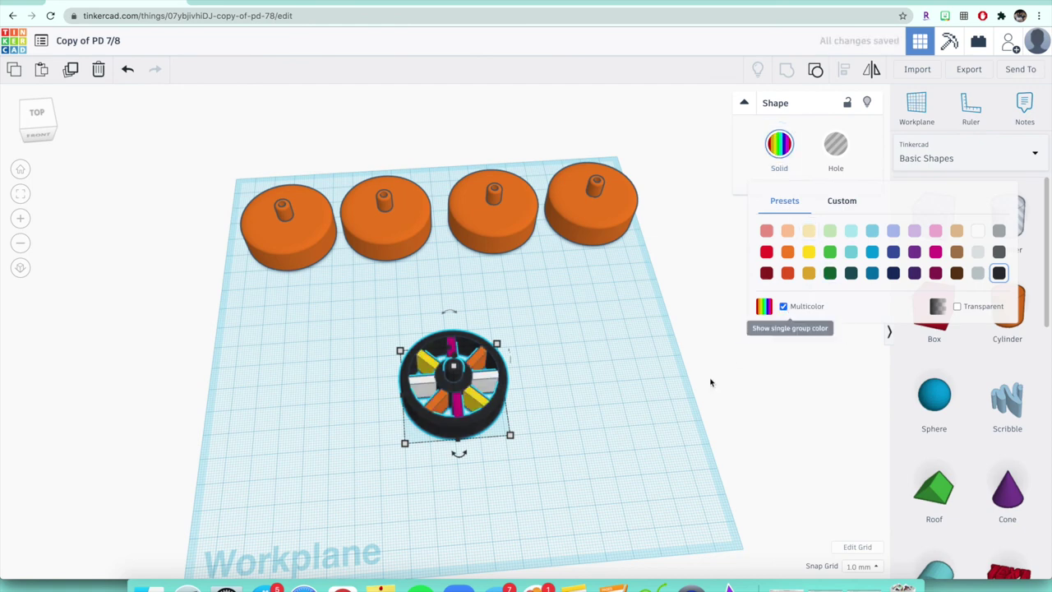
{"action": "left_click", "coordinate": [617, 404]}
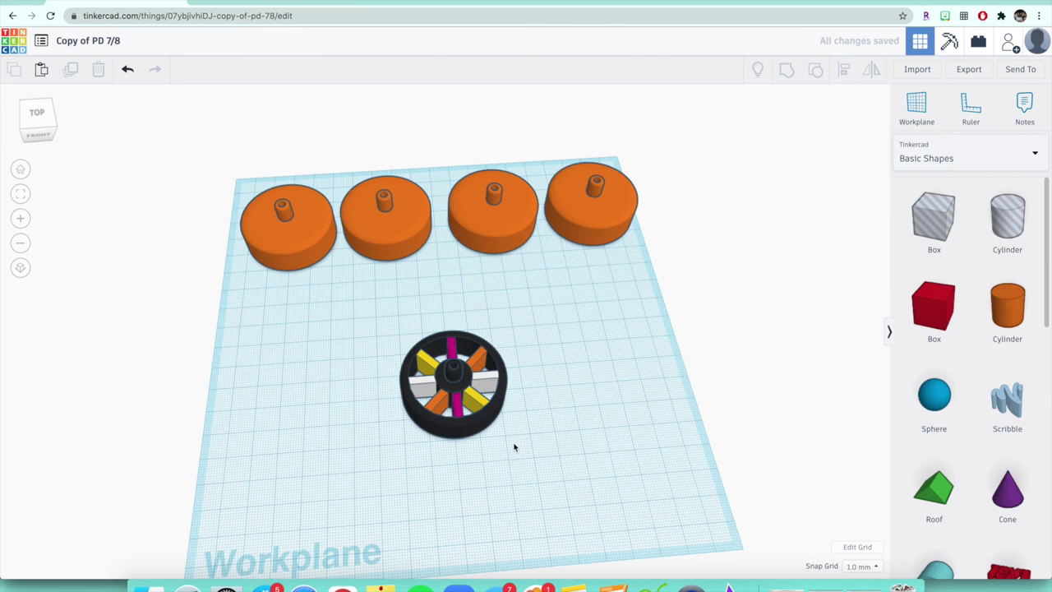
Move the grouped wheel as one piece about 4 mm to the right and 2 mm towards the front.
{"action": "left_click", "coordinate": [465, 428]}
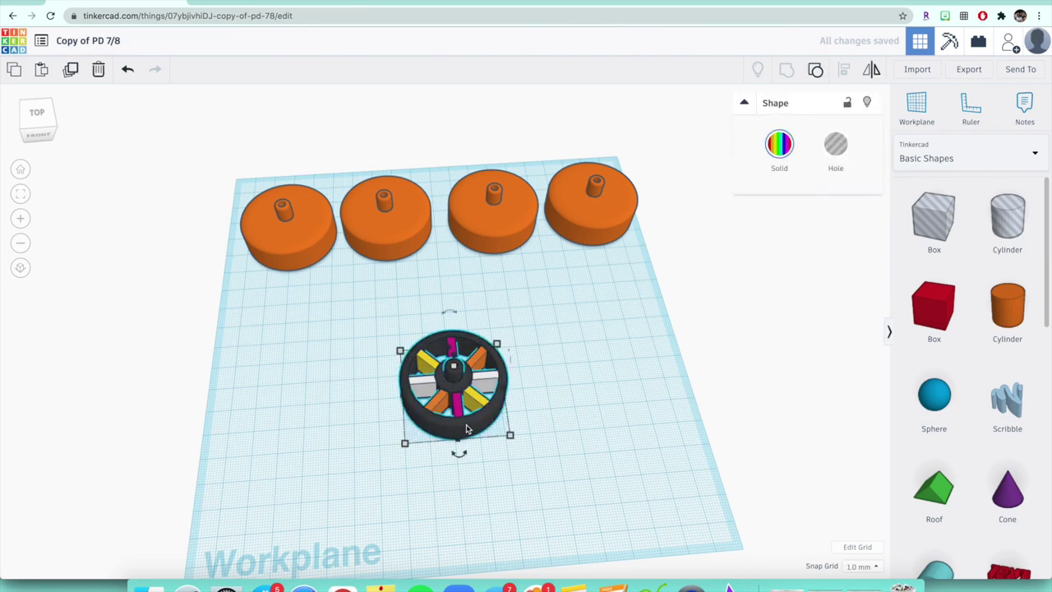
{"action": "left_click", "coordinate": [363, 424]}
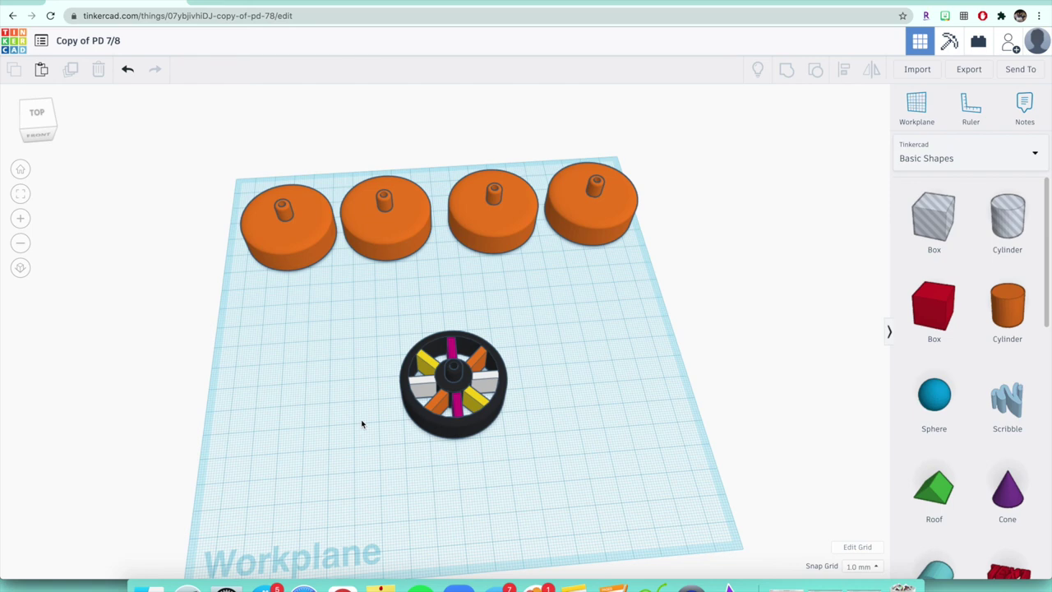
{"action": "left_click", "coordinate": [438, 404]}
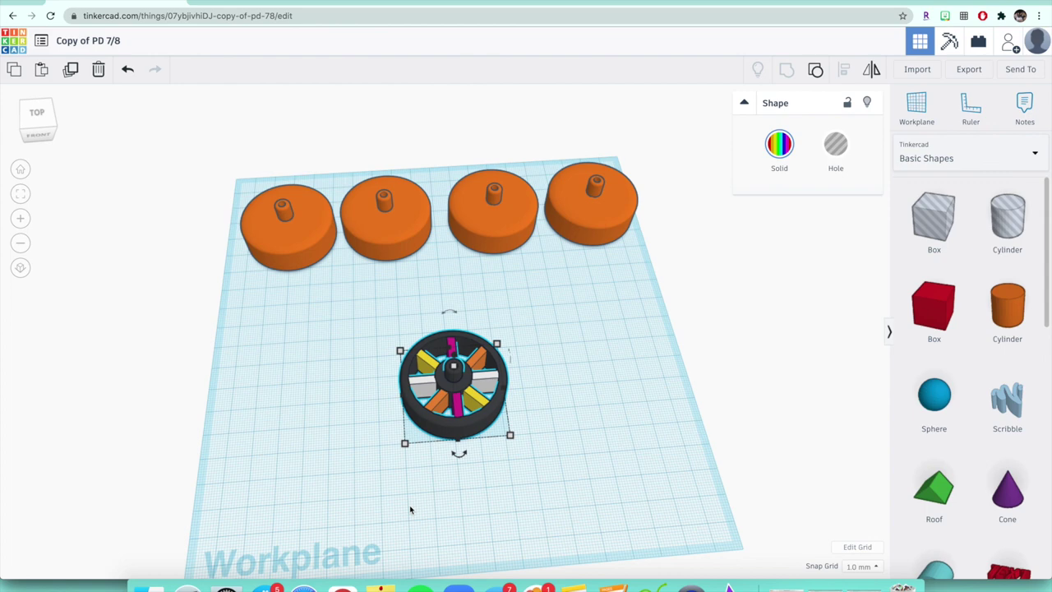
{"action": "left_click", "coordinate": [549, 457]}
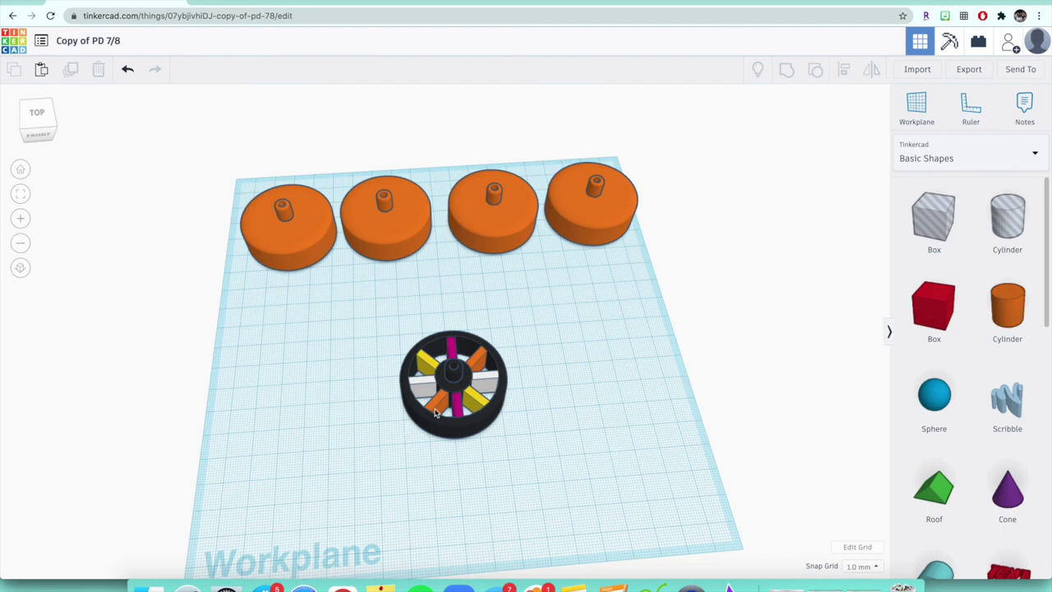
{"action": "left_click", "coordinate": [436, 413]}
{"action": "left_click_drag", "start_coordinate": [437, 413], "coordinate": [481, 441]}
{"action": "left_click_drag", "start_coordinate": [437, 466], "coordinate": [448, 417]}
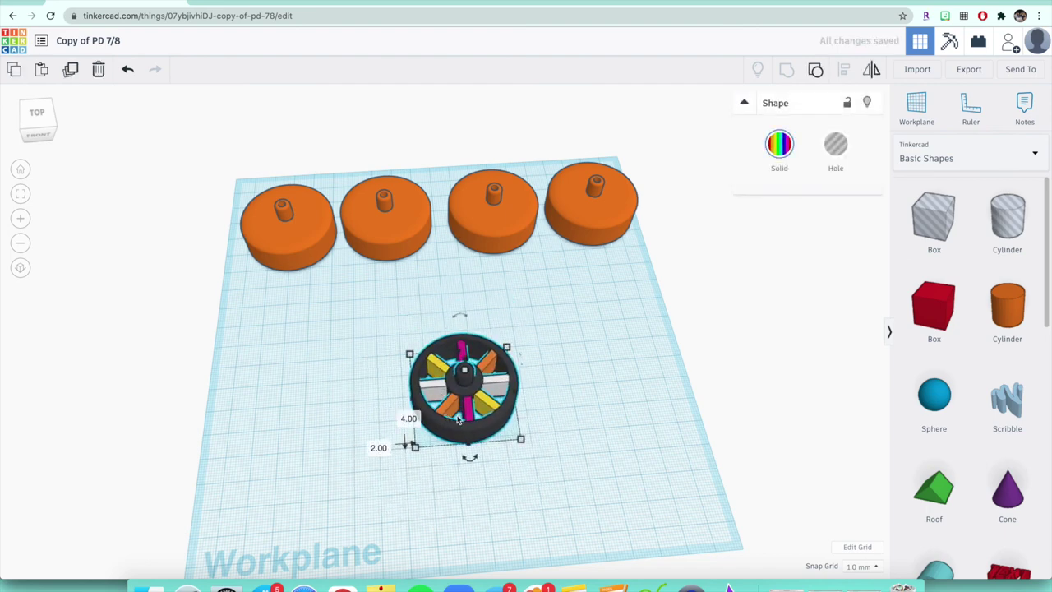
Stand the grouped wheel upright by rotating it -90° and raise it 8.5 mm.
{"action": "left_click_drag", "start_coordinate": [459, 314], "coordinate": [520, 337]}
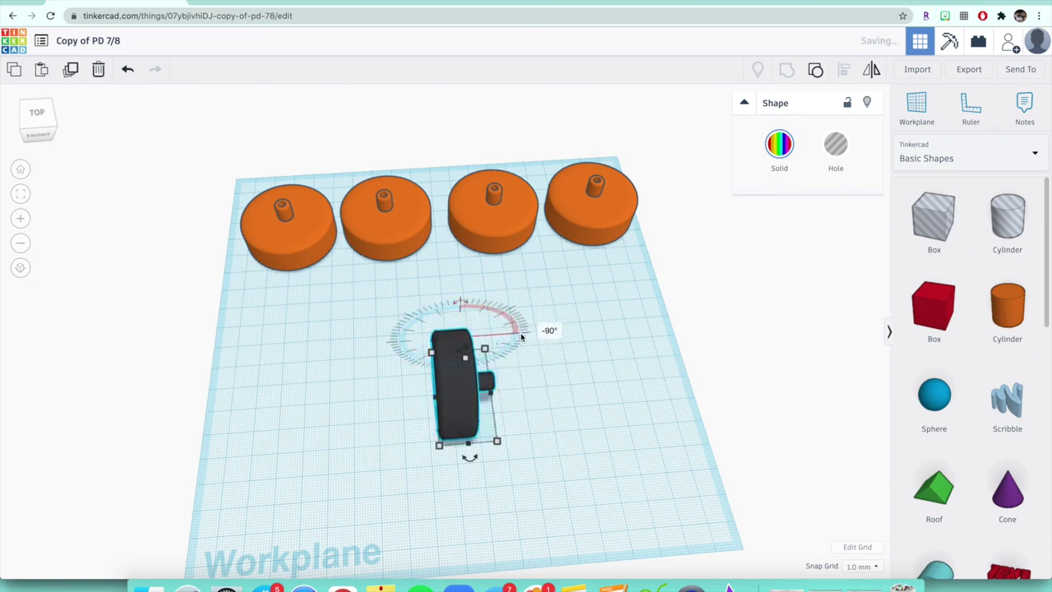
{"action": "left_click", "coordinate": [51, 136]}
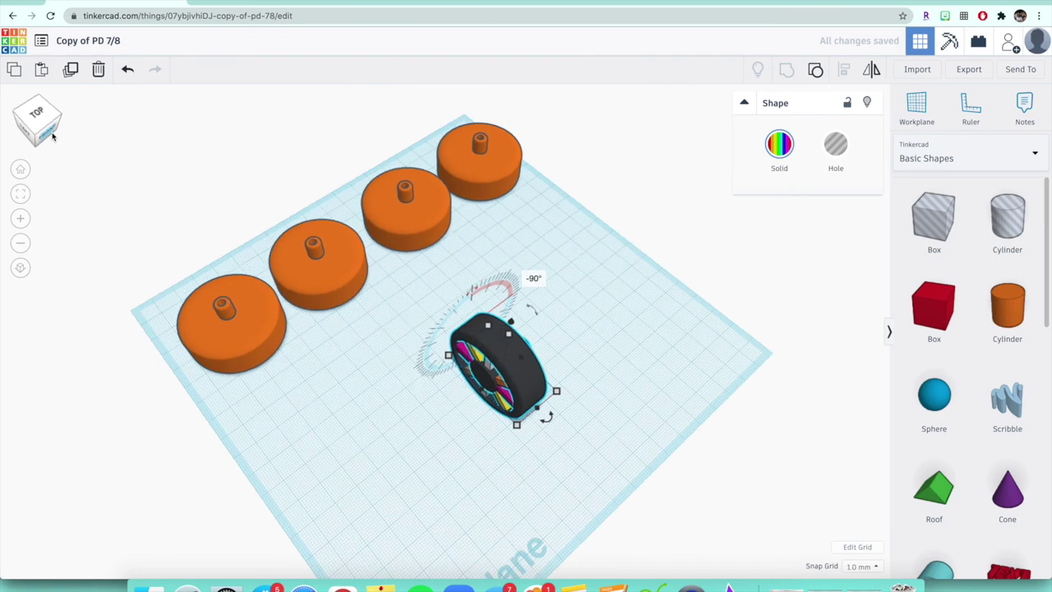
{"action": "left_click", "coordinate": [53, 135]}
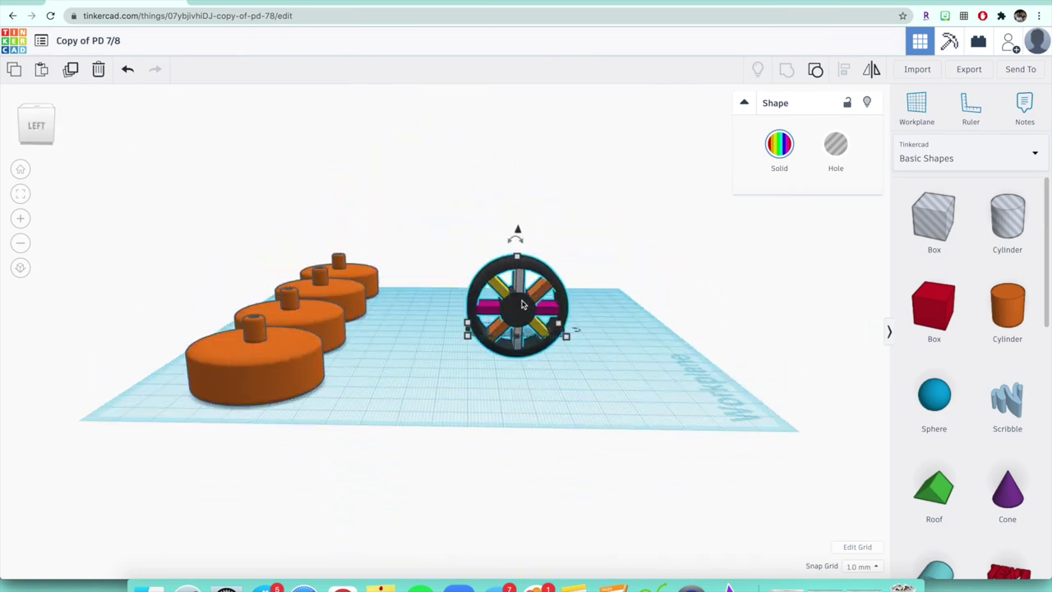
{"action": "left_click_drag", "start_coordinate": [518, 234], "coordinate": [520, 212]}
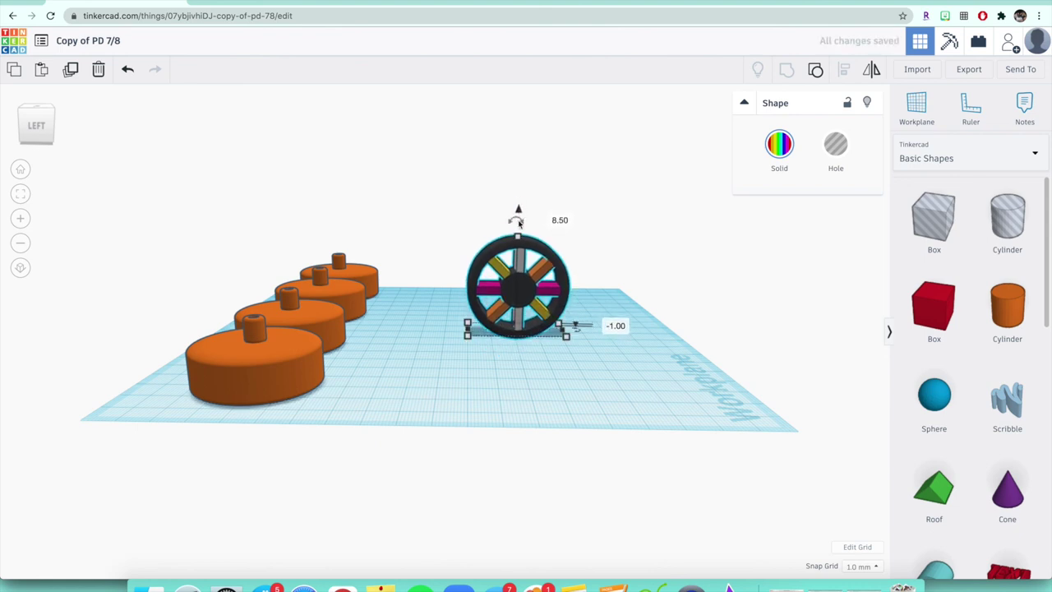
Undo the raise and the 90° rotation of the grouped wheel.
{"action": "left_click", "coordinate": [499, 370]}
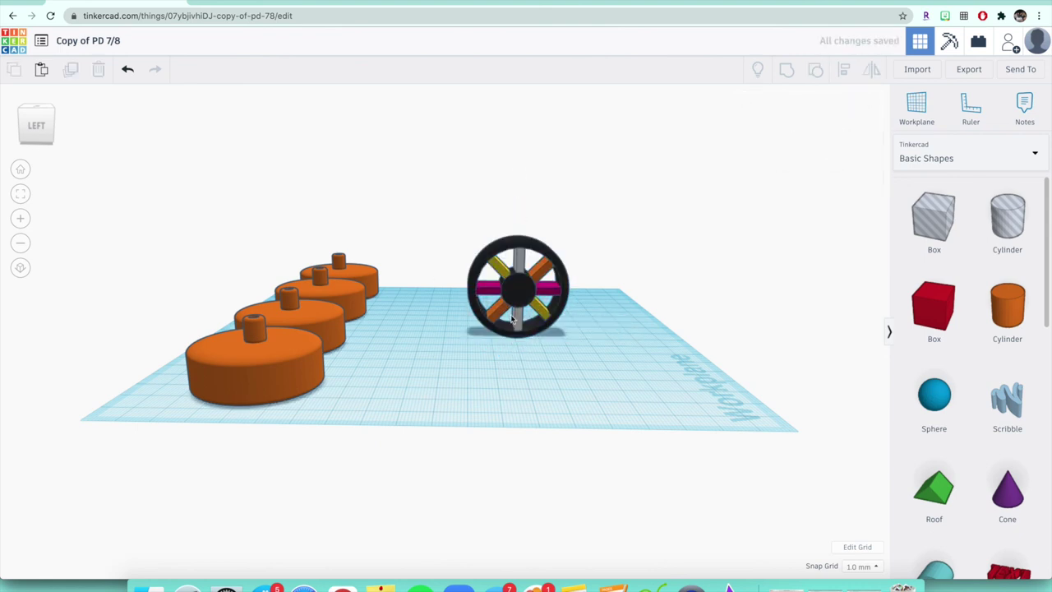
{"action": "left_click", "coordinate": [512, 318]}
{"action": "left_click", "coordinate": [506, 382]}
{"action": "left_click", "coordinate": [33, 132]}
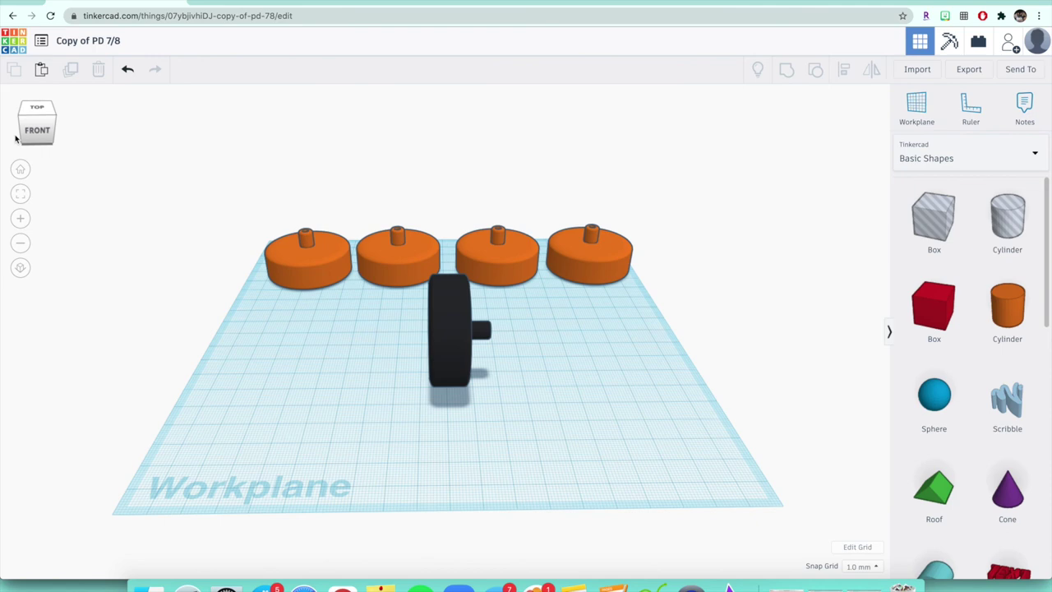
{"action": "key", "text": "super+z"}
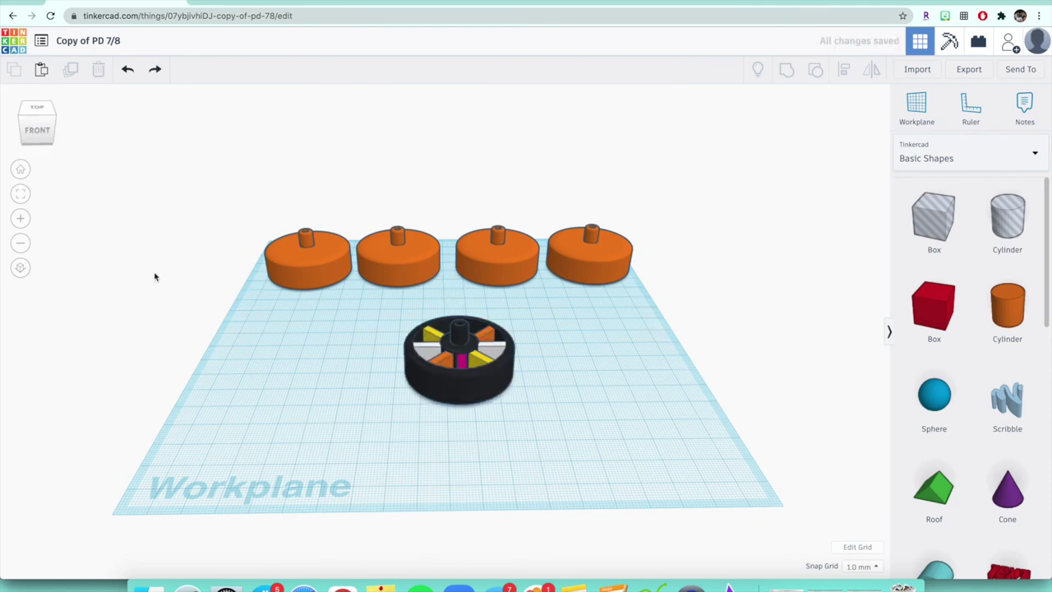